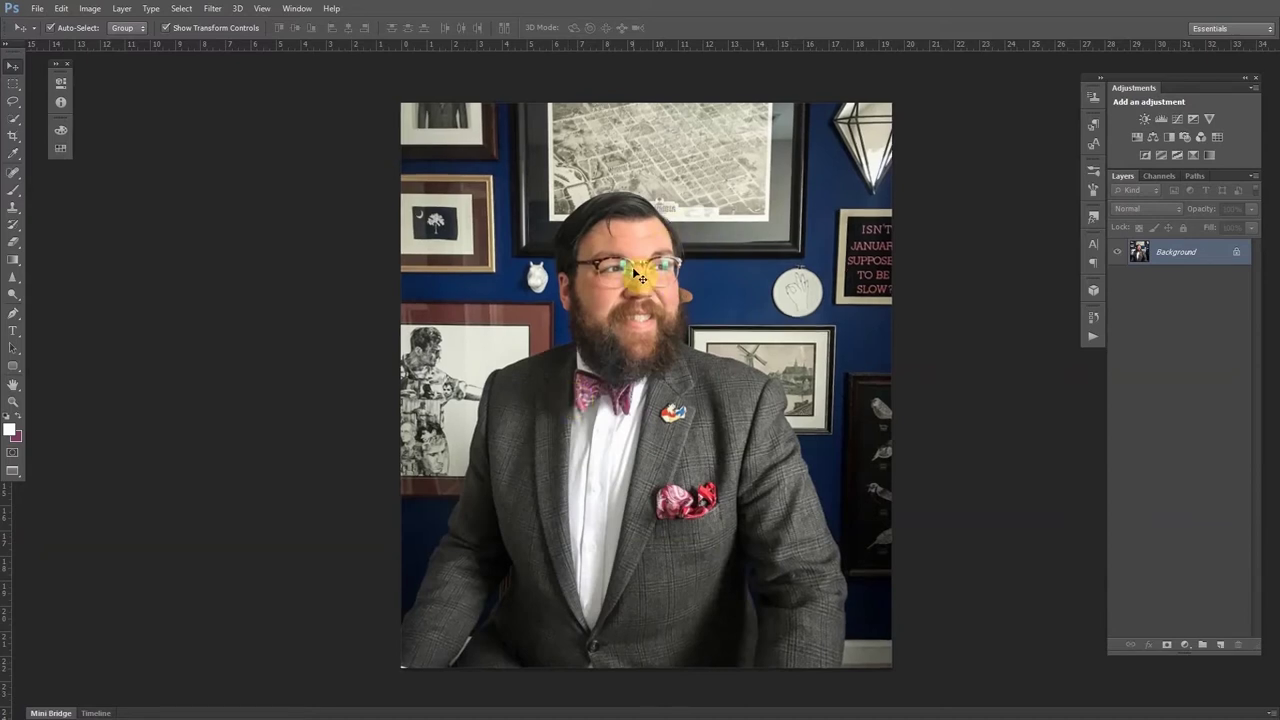
Zoom in on the man's face and duplicate the Background layer as Background copy
{"action": "scroll", "coordinate": [640, 277], "scroll_direction": "up", "scroll_amount": 4}
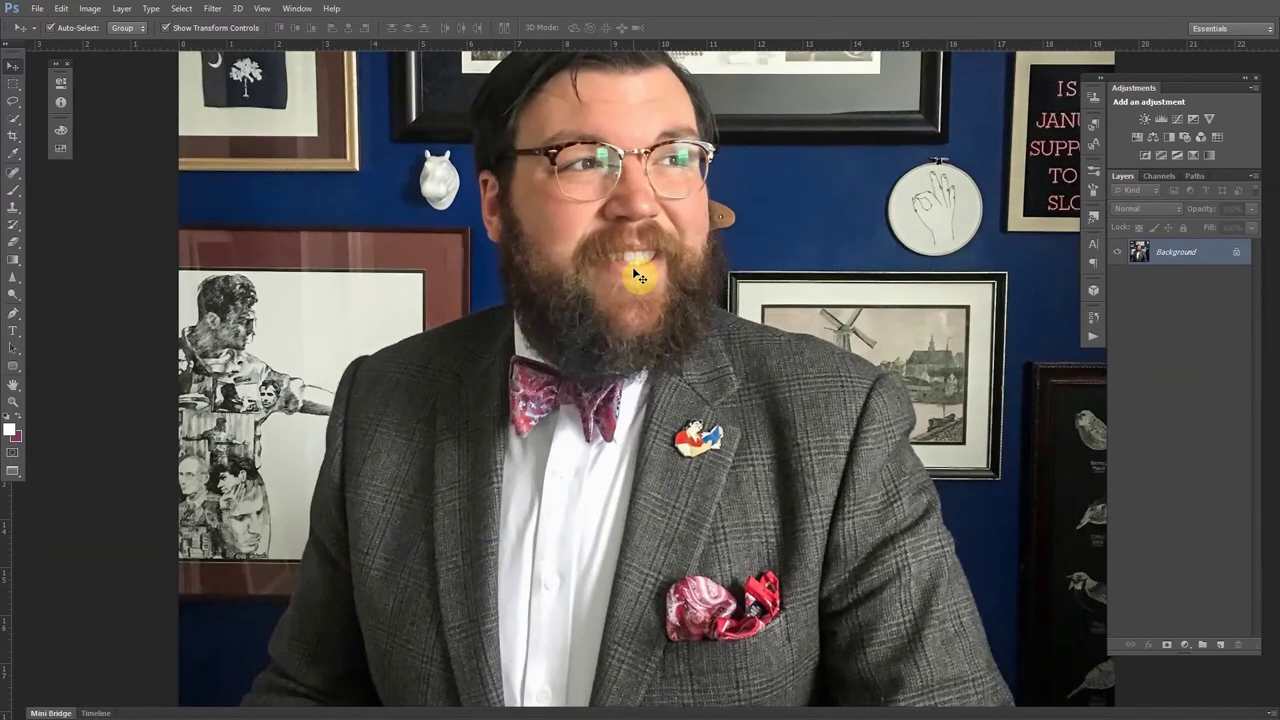
{"action": "scroll", "coordinate": [640, 277], "scroll_direction": "up", "scroll_amount": 3}
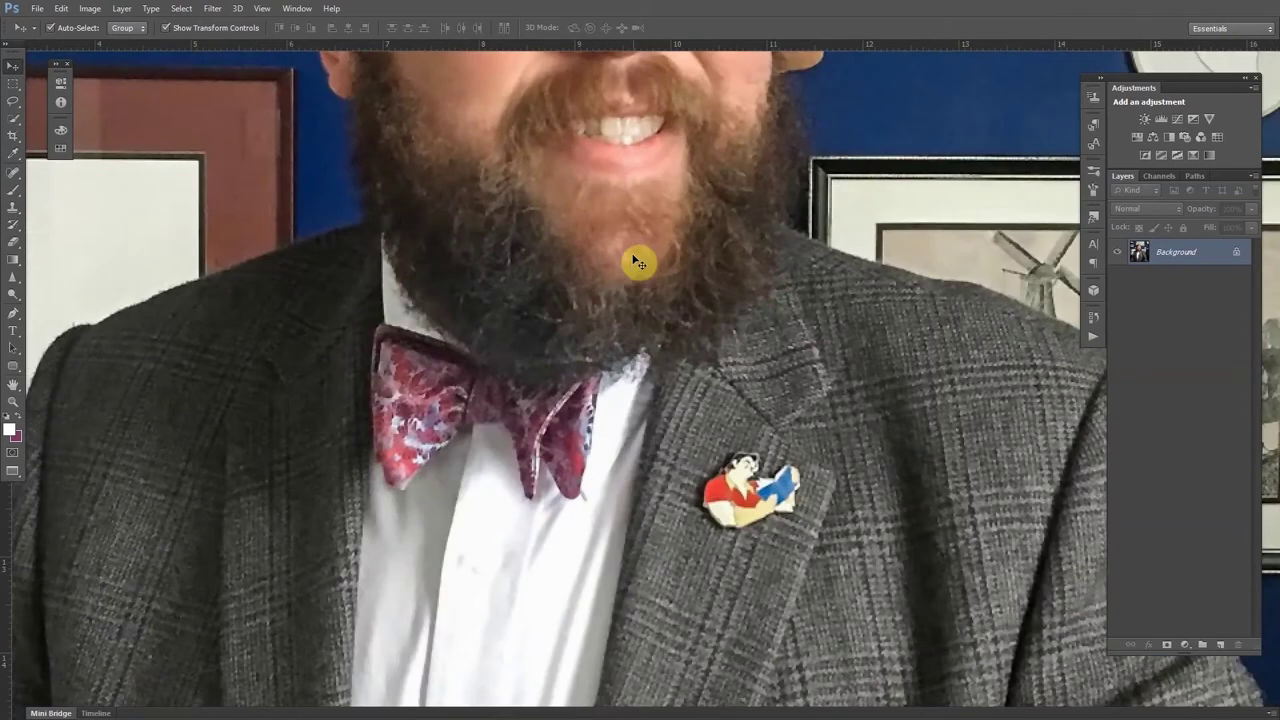
{"action": "scroll", "coordinate": [636, 262], "scroll_direction": "up", "scroll_amount": 1}
{"action": "scroll", "coordinate": [636, 262], "scroll_direction": "up", "scroll_amount": 6}
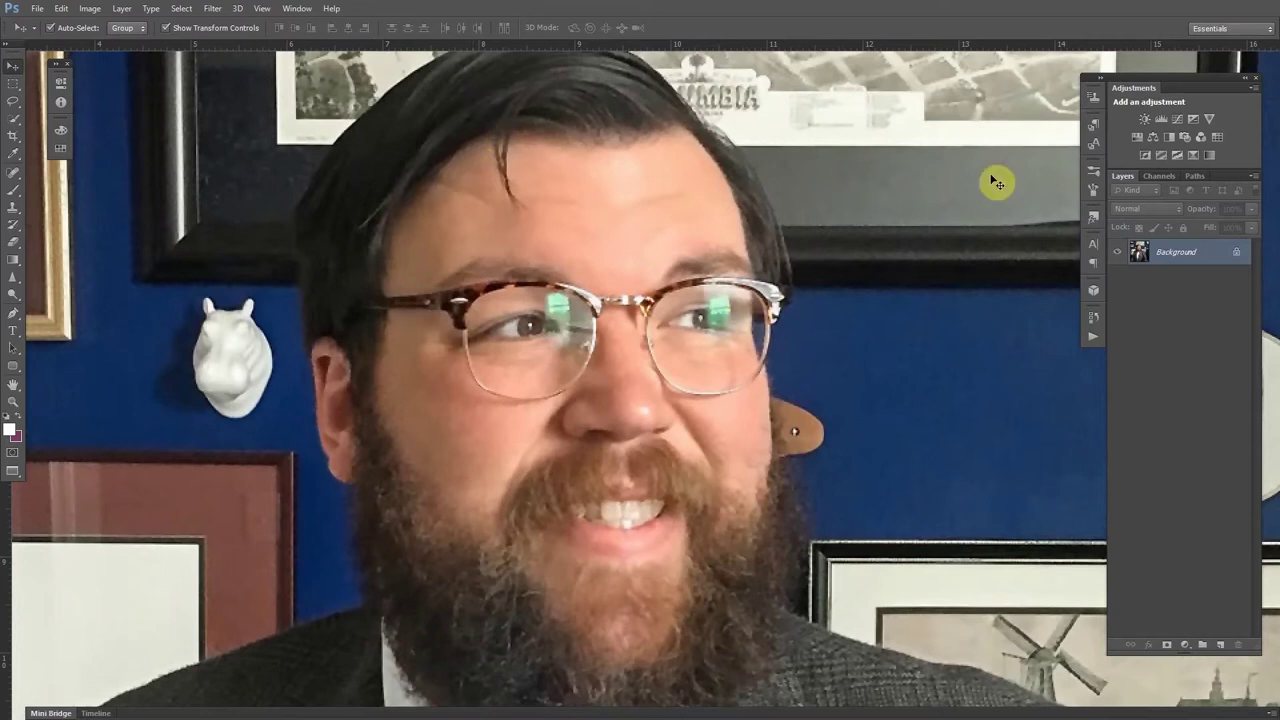
{"action": "left_click_drag", "start_coordinate": [1195, 250], "coordinate": [1220, 644]}
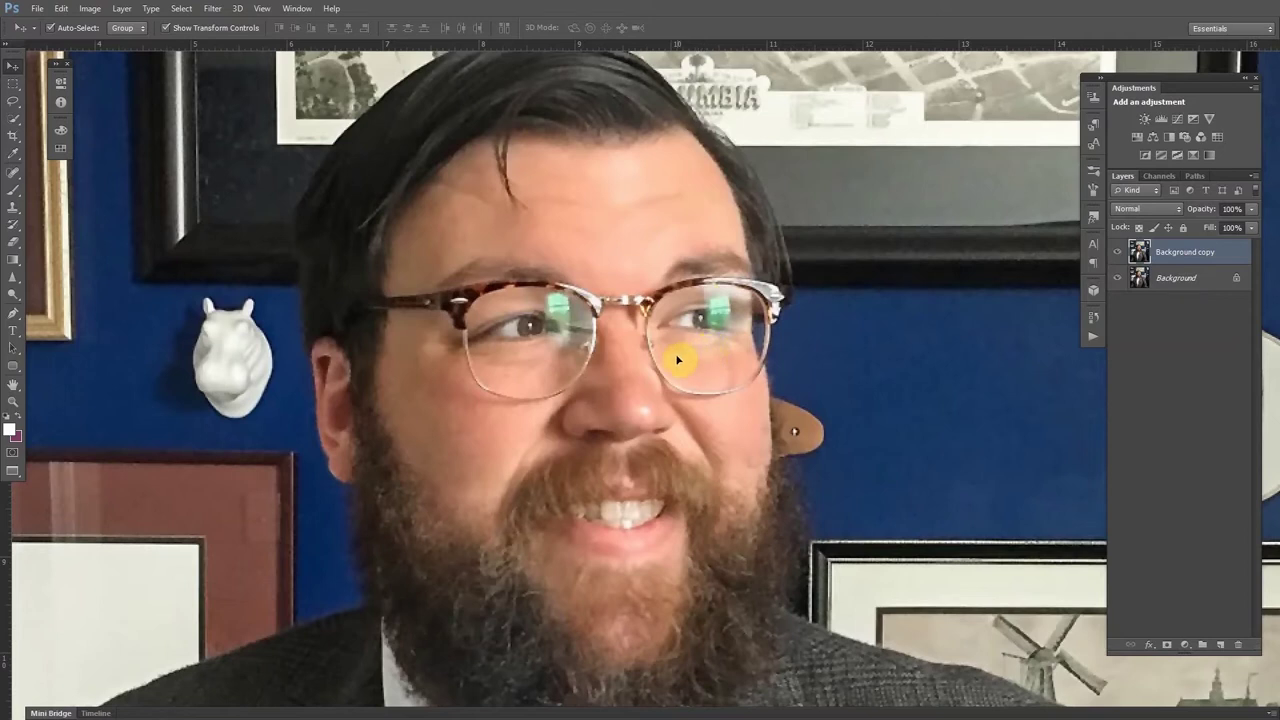
{"action": "left_click", "coordinate": [14, 101]}
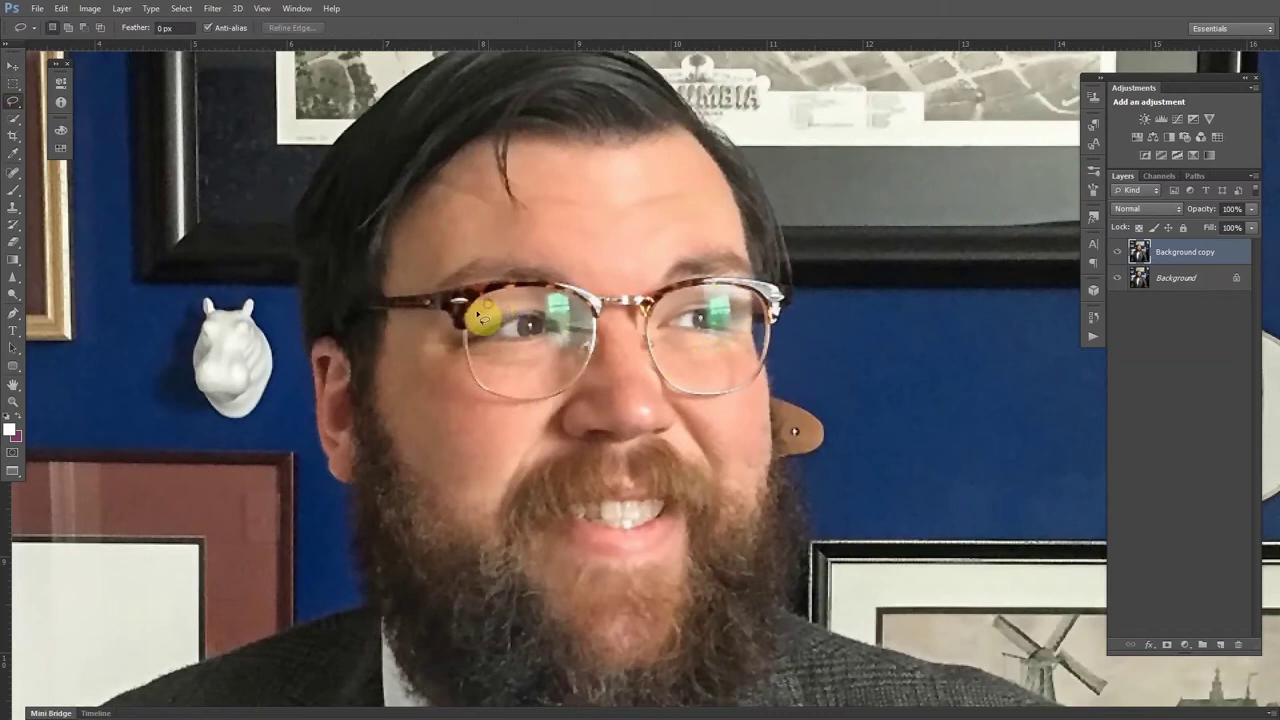
{"action": "mouse_move", "coordinate": [519, 329]}
{"action": "left_mouse_down"}
{"action": "mouse_move", "coordinate": [484, 299]}
{"action": "mouse_move", "coordinate": [510, 342]}
{"action": "left_mouse_up"}
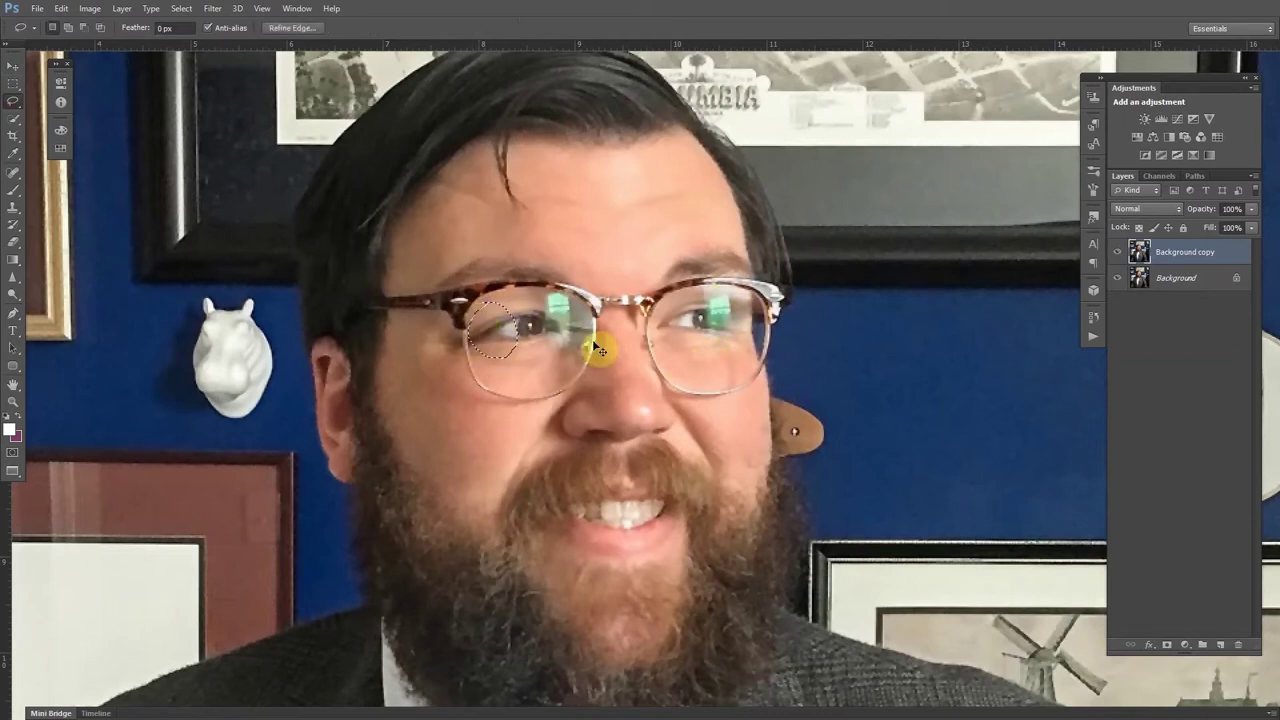
{"action": "key", "text": "ctrl+j"}
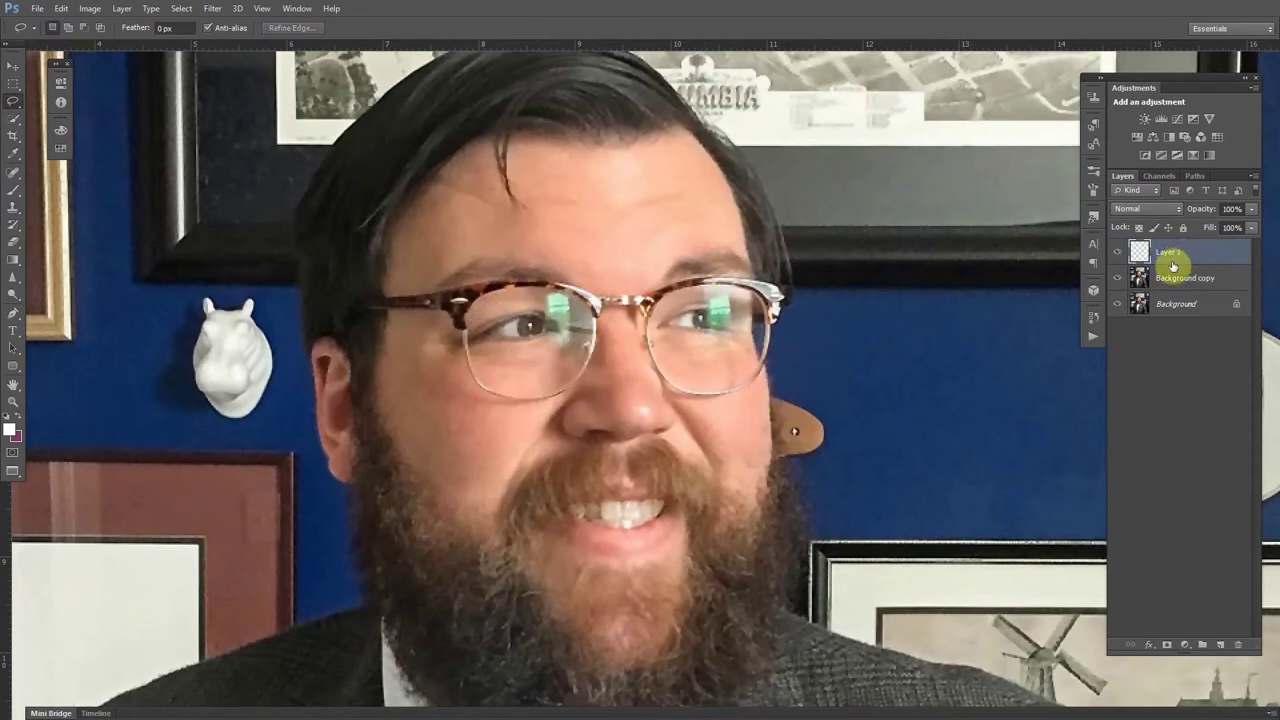
{"action": "key", "text": "ctrl+t"}
{"action": "right_click", "coordinate": [486, 314]}
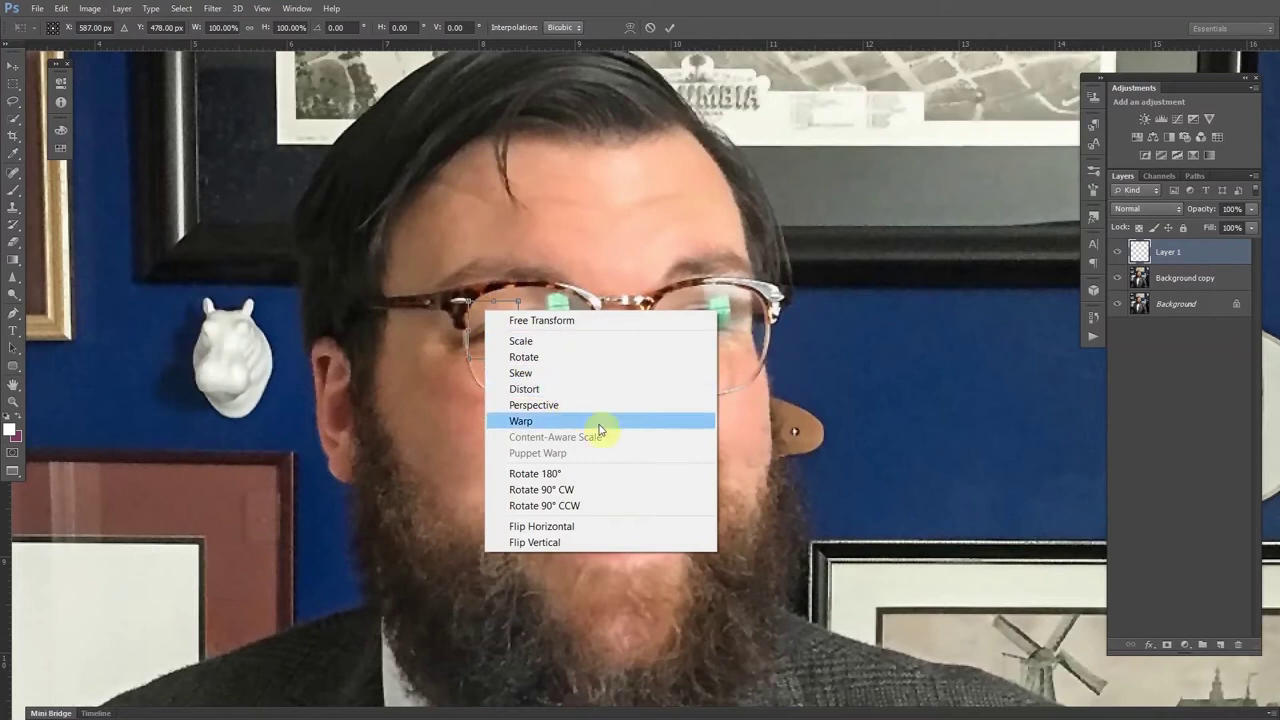
{"action": "left_click", "coordinate": [611, 526]}
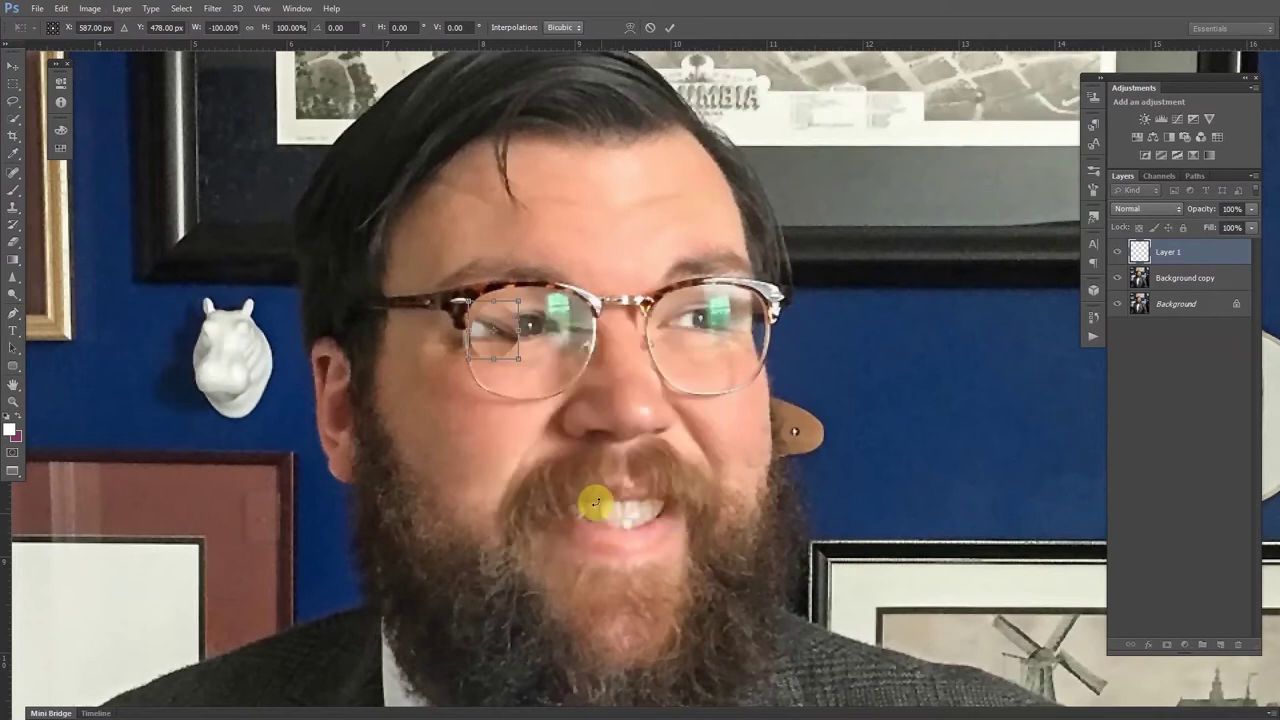
{"action": "left_click_drag", "start_coordinate": [480, 329], "coordinate": [716, 321]}
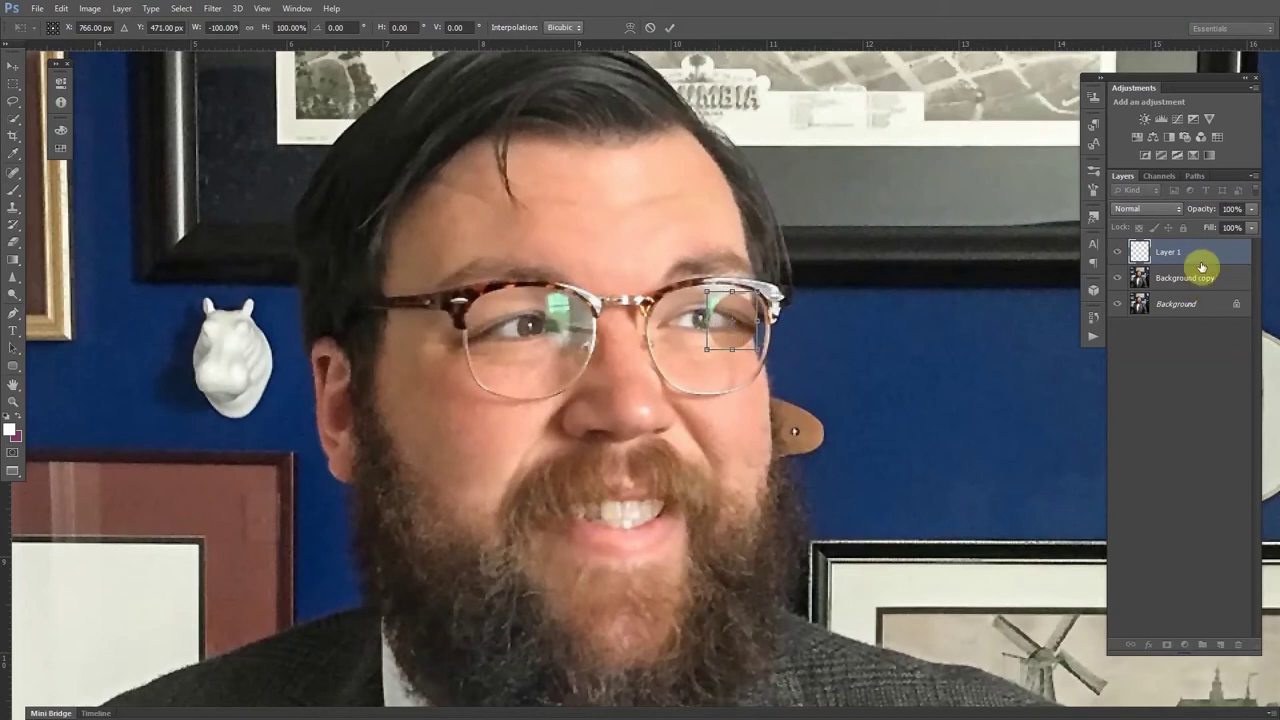
{"action": "key", "text": "Return"}
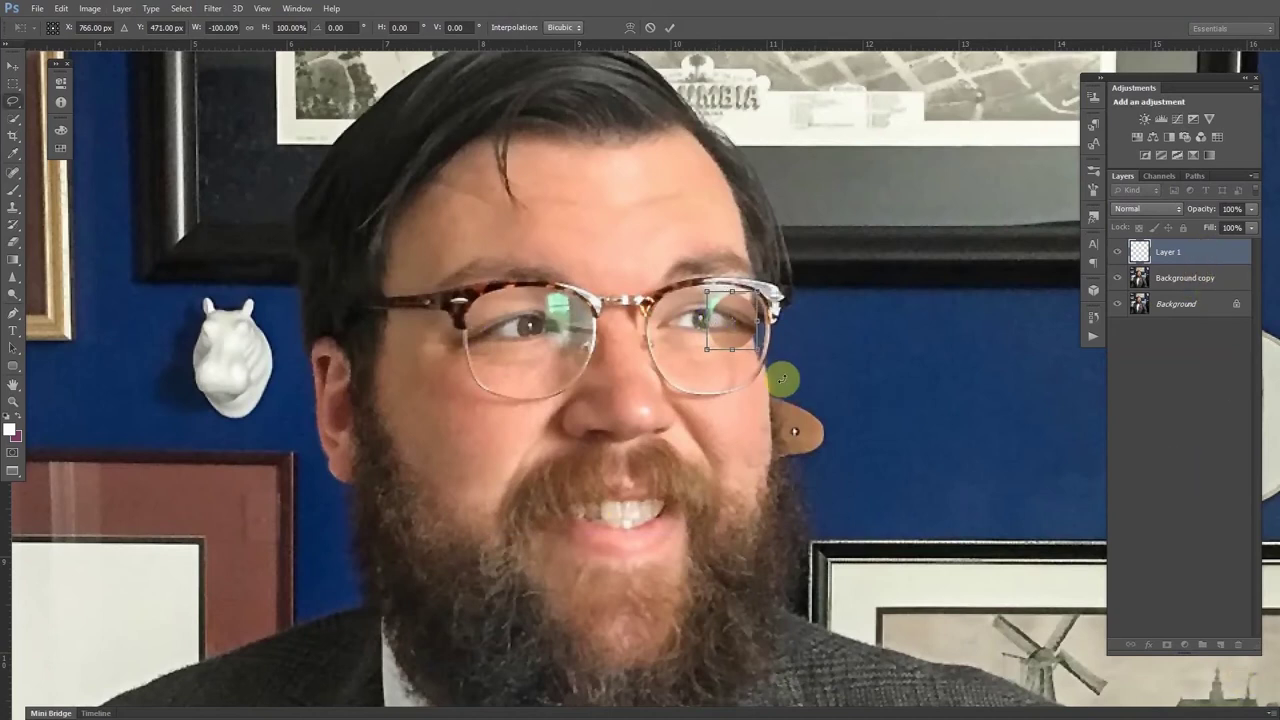
{"action": "mouse_move", "coordinate": [1195, 262]}
{"action": "left_mouse_down"}
{"action": "mouse_move", "coordinate": [1220, 580]}
{"action": "mouse_move", "coordinate": [1238, 646]}
{"action": "left_mouse_up"}
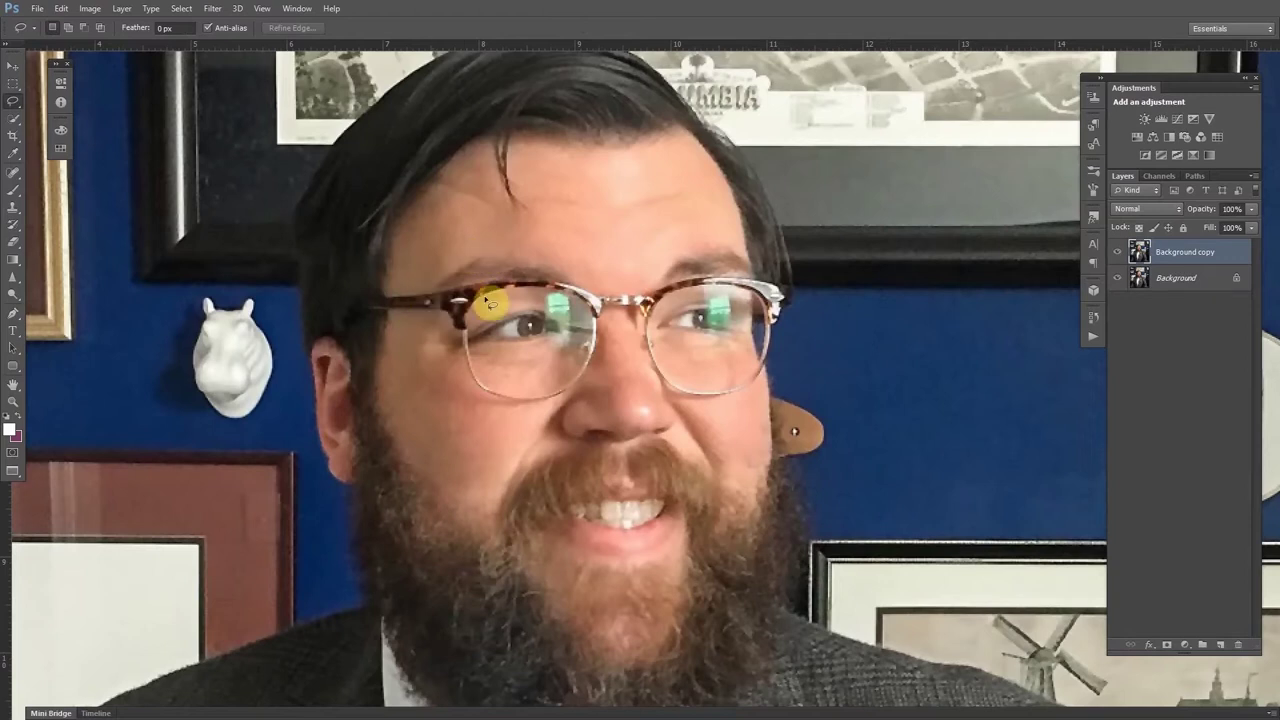
Select the Clone Stamp tool and shrink its brush to 15 px
{"action": "left_click", "coordinate": [11, 211]}
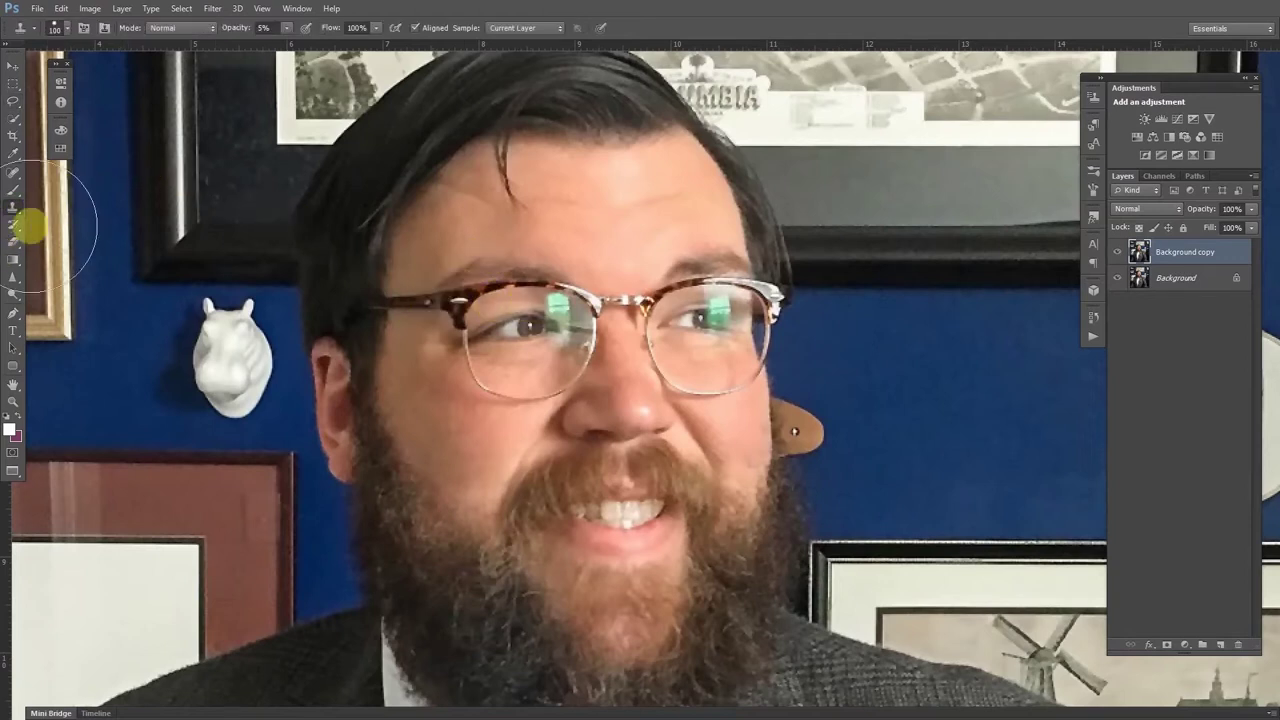
{"action": "left_click", "coordinate": [565, 362], "text": "alt"}
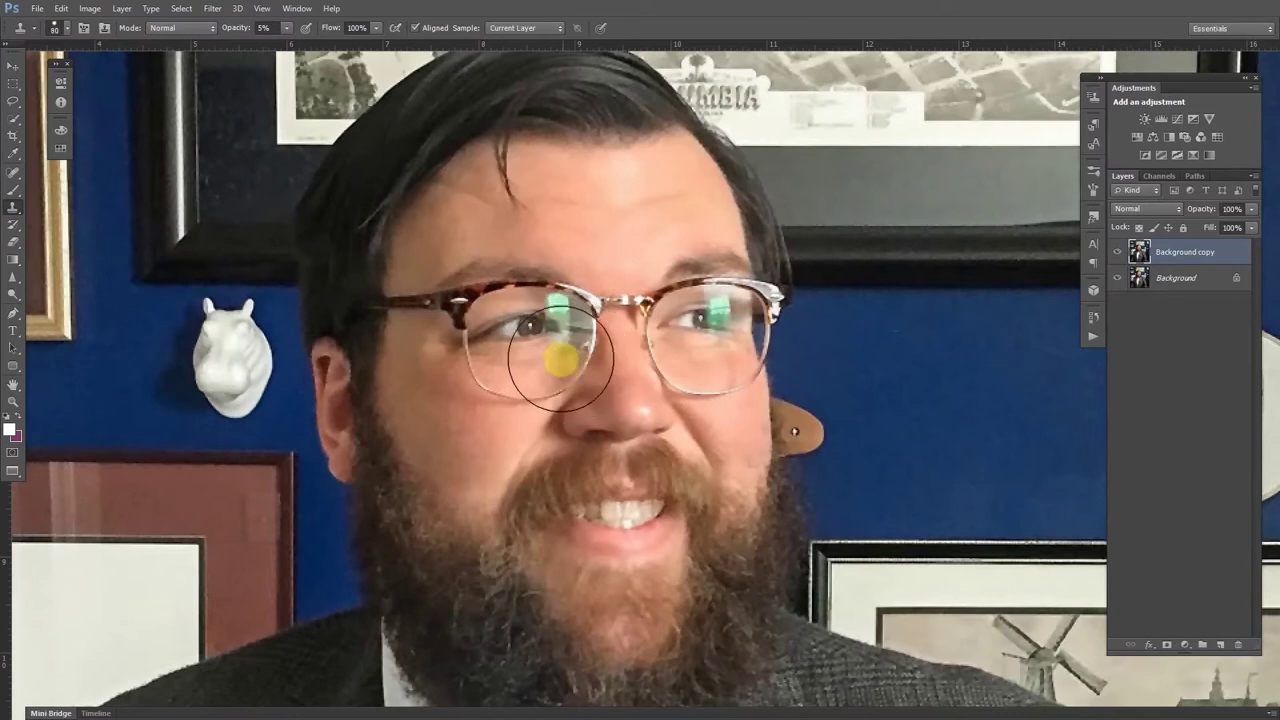
{"action": "left_click", "coordinate": [12, 210]}
{"action": "key", "text": "bracketleft"}
{"action": "key", "text": "bracketleft"}
{"action": "key", "text": "bracketleft"}
{"action": "key", "text": "bracketleft"}
{"action": "key", "text": "bracketleft"}
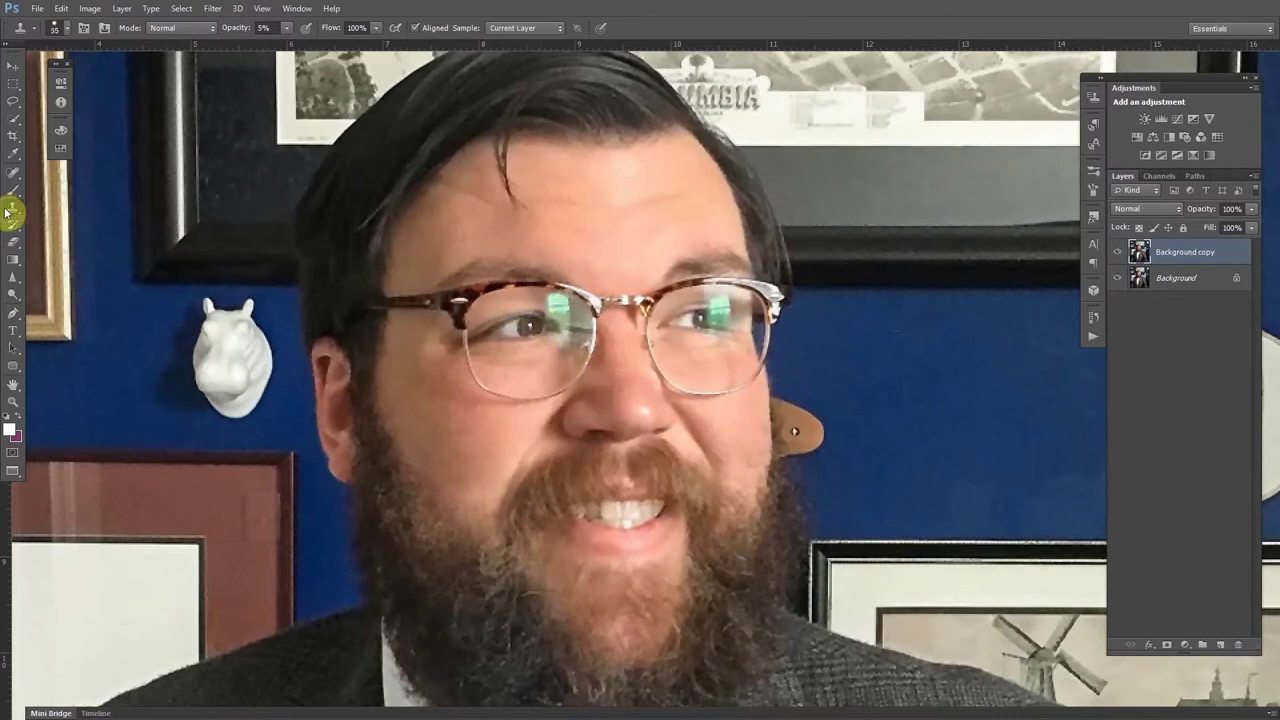
Sample a clean spot beside the left-lens glare and clone light strokes over it
{"action": "left_click_drag", "start_coordinate": [531, 306], "coordinate": [528, 301]}
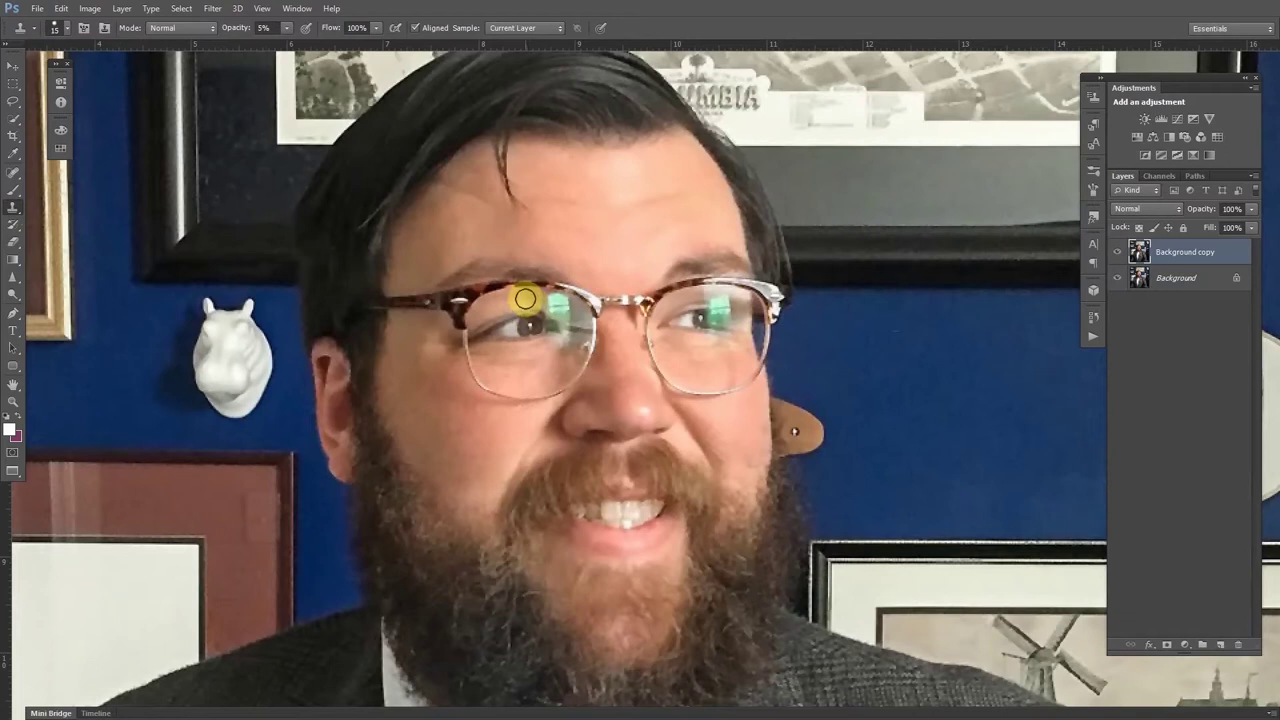
{"action": "mouse_move", "coordinate": [524, 297]}
{"action": "left_mouse_down"}
{"action": "mouse_move", "coordinate": [508, 290]}
{"action": "mouse_move", "coordinate": [516, 304]}
{"action": "mouse_move", "coordinate": [536, 293]}
{"action": "left_mouse_up"}
{"action": "left_click", "coordinate": [526, 294], "text": "alt"}
{"action": "left_click_drag", "start_coordinate": [527, 294], "coordinate": [549, 298]}
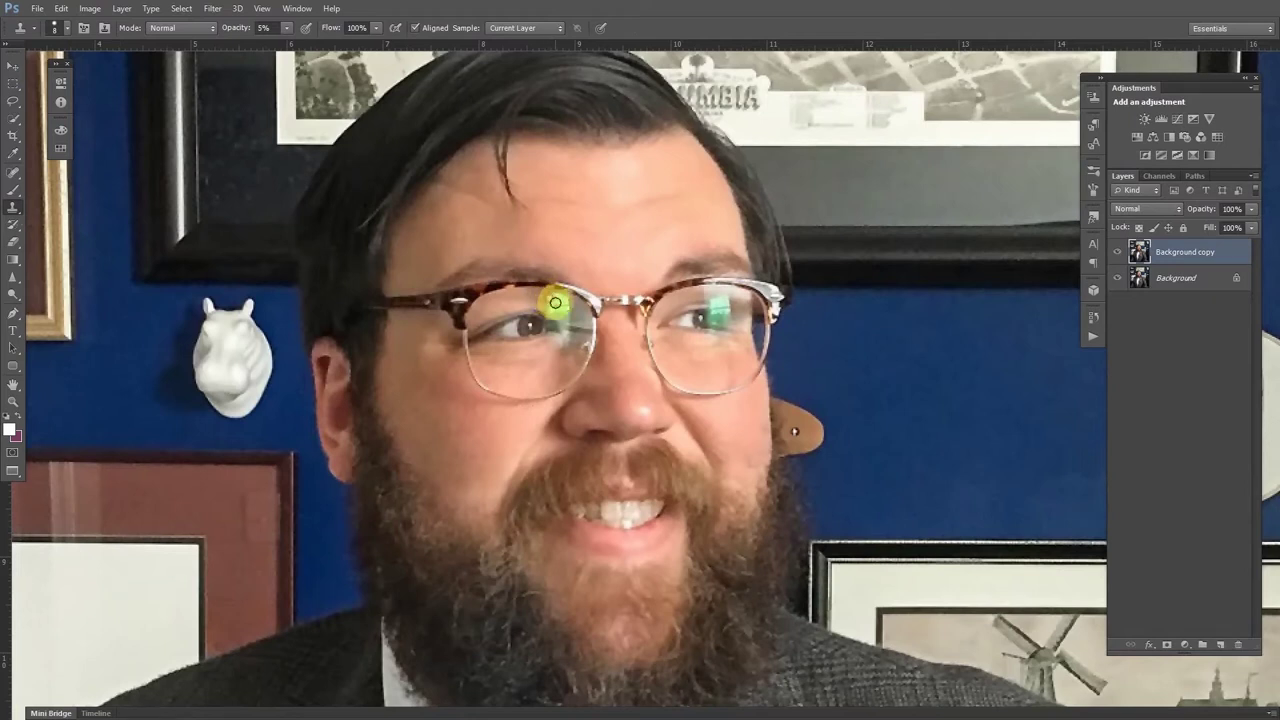
{"action": "left_click", "coordinate": [262, 27]}
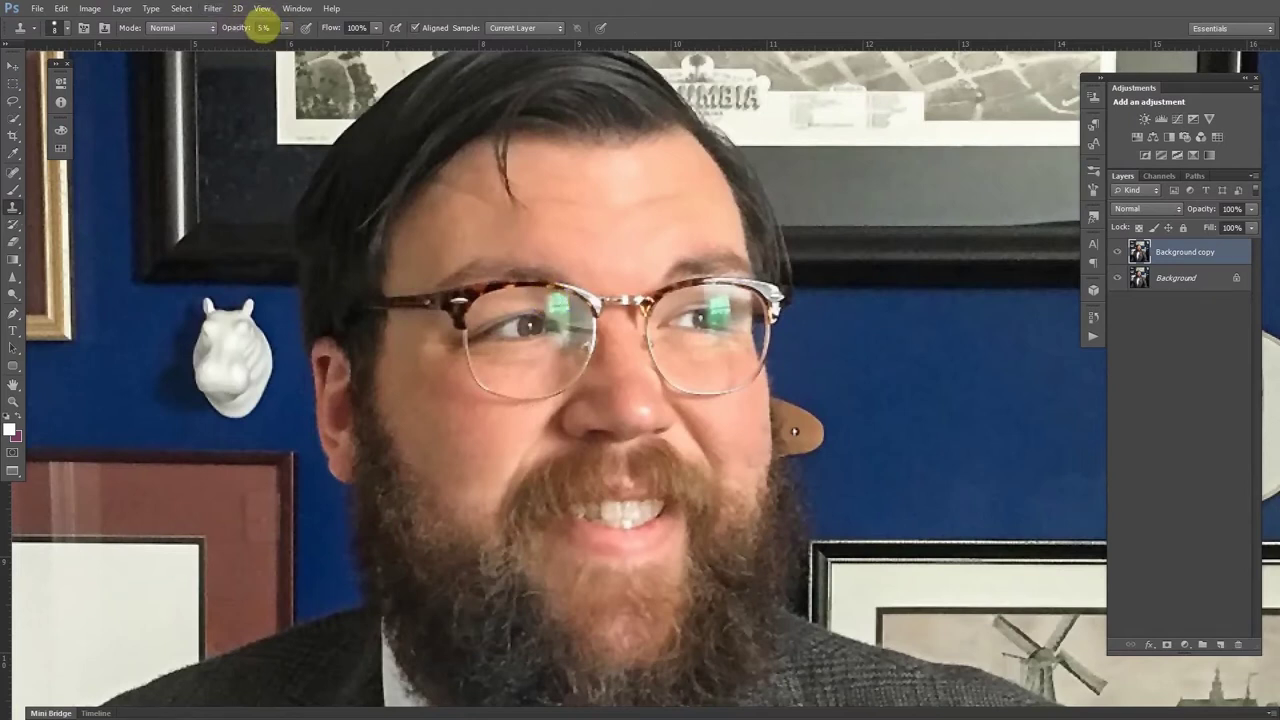
{"action": "left_click", "coordinate": [247, 33]}
Set Clone Stamp opacity to 50%, resample nearby, and clone over the left-lens glare
{"action": "type", "text": "50"}
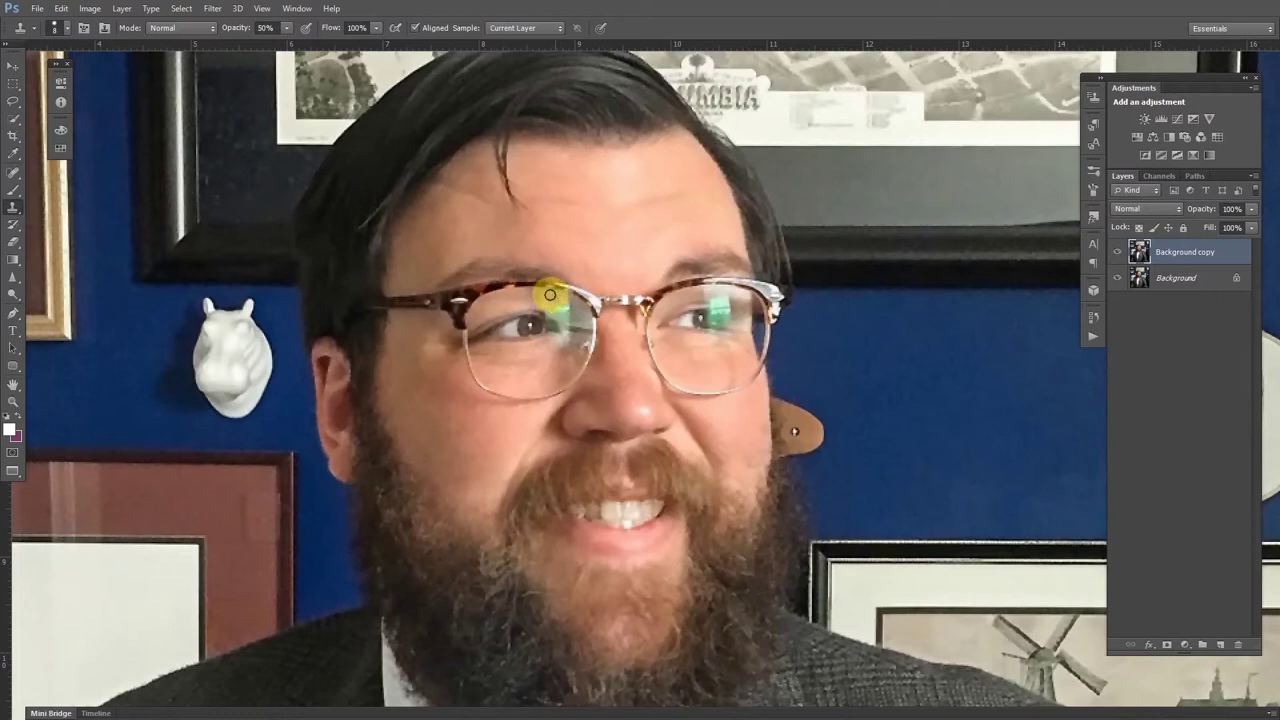
{"action": "left_click", "coordinate": [517, 296], "text": "alt"}
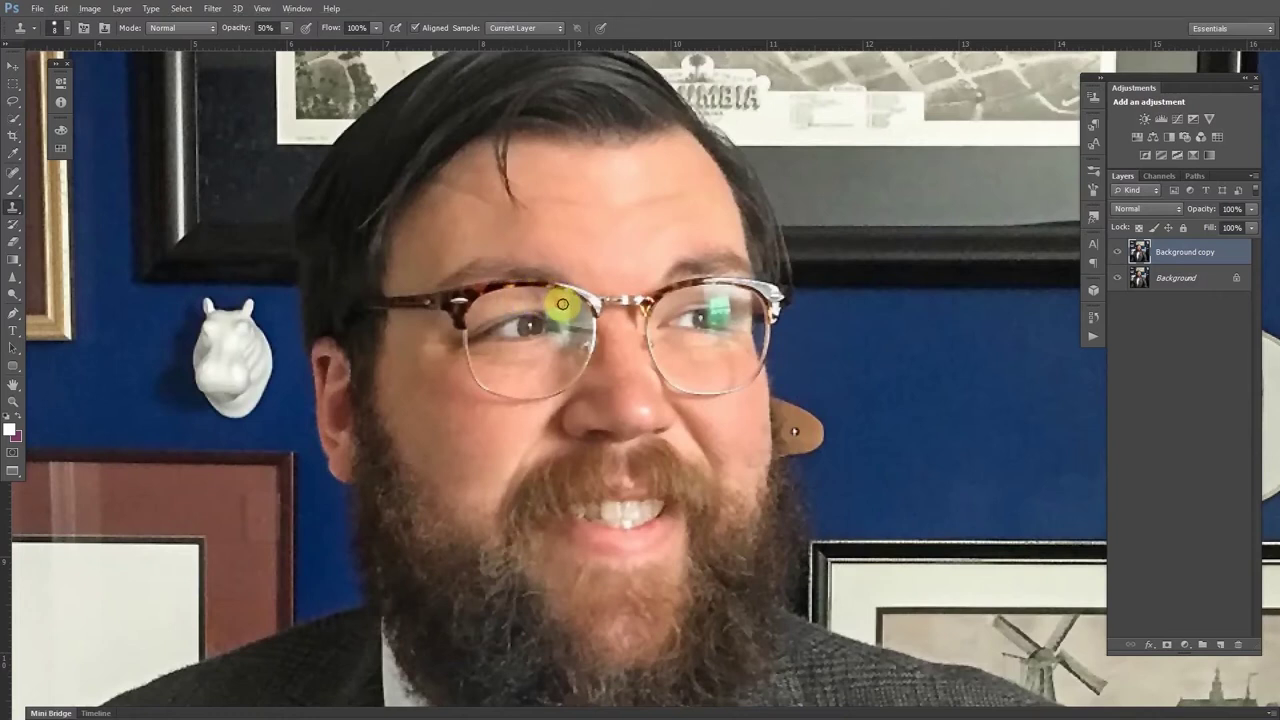
{"action": "key", "text": "ctrl+plus"}
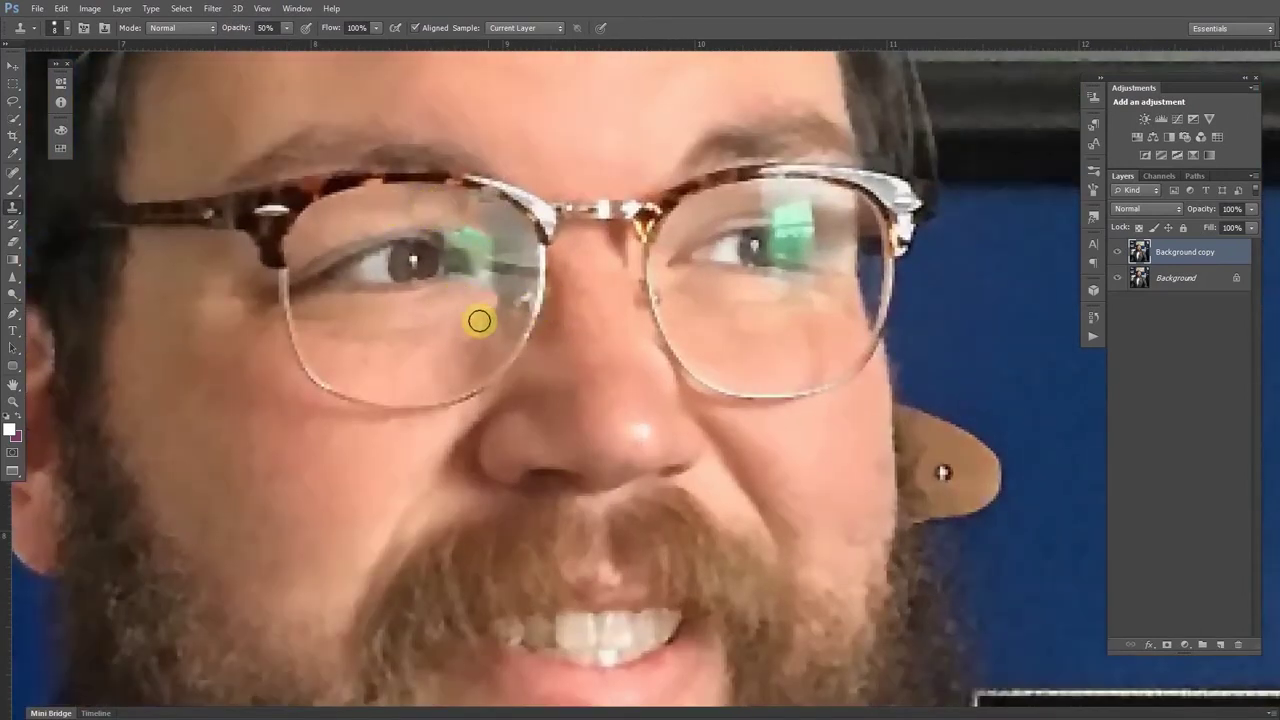
{"action": "mouse_move", "coordinate": [463, 224]}
{"action": "left_mouse_down"}
{"action": "mouse_move", "coordinate": [493, 251]}
{"action": "mouse_move", "coordinate": [444, 211]}
{"action": "mouse_move", "coordinate": [476, 245]}
{"action": "mouse_move", "coordinate": [413, 203]}
{"action": "mouse_move", "coordinate": [478, 250]}
{"action": "mouse_move", "coordinate": [397, 215]}
{"action": "mouse_move", "coordinate": [440, 213]}
{"action": "mouse_move", "coordinate": [470, 310]}
{"action": "mouse_move", "coordinate": [507, 269]}
{"action": "mouse_move", "coordinate": [473, 309]}
{"action": "mouse_move", "coordinate": [486, 221]}
{"action": "mouse_move", "coordinate": [523, 279]}
{"action": "mouse_move", "coordinate": [503, 223]}
{"action": "mouse_move", "coordinate": [516, 292]}
{"action": "mouse_move", "coordinate": [504, 248]}
{"action": "mouse_move", "coordinate": [485, 236]}
{"action": "mouse_move", "coordinate": [521, 309]}
{"action": "mouse_move", "coordinate": [510, 248]}
{"action": "mouse_move", "coordinate": [484, 210]}
{"action": "mouse_move", "coordinate": [509, 291]}
{"action": "mouse_move", "coordinate": [497, 296]}
{"action": "mouse_move", "coordinate": [471, 224]}
{"action": "mouse_move", "coordinate": [505, 256]}
{"action": "mouse_move", "coordinate": [473, 282]}
{"action": "mouse_move", "coordinate": [492, 268]}
{"action": "mouse_move", "coordinate": [453, 203]}
{"action": "mouse_move", "coordinate": [505, 208]}
{"action": "mouse_move", "coordinate": [514, 283]}
{"action": "mouse_move", "coordinate": [486, 287]}
{"action": "mouse_move", "coordinate": [502, 290]}
{"action": "mouse_move", "coordinate": [458, 219]}
{"action": "mouse_move", "coordinate": [480, 222]}
{"action": "mouse_move", "coordinate": [441, 212]}
{"action": "mouse_move", "coordinate": [473, 237]}
{"action": "mouse_move", "coordinate": [413, 203]}
{"action": "mouse_move", "coordinate": [495, 269]}
{"action": "mouse_move", "coordinate": [421, 210]}
{"action": "mouse_move", "coordinate": [491, 257]}
{"action": "left_mouse_up"}
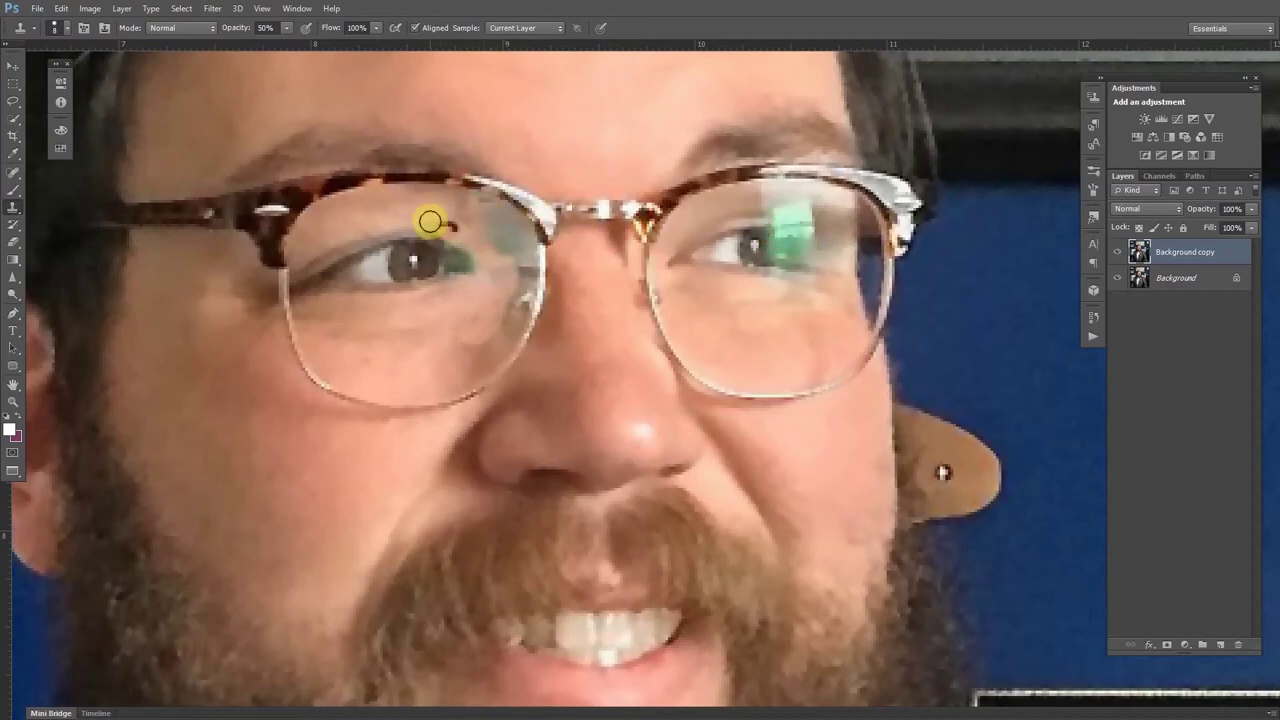
Toggle Background copy's visibility to compare, then clone over the remaining glare
{"action": "left_click", "coordinate": [1119, 259]}
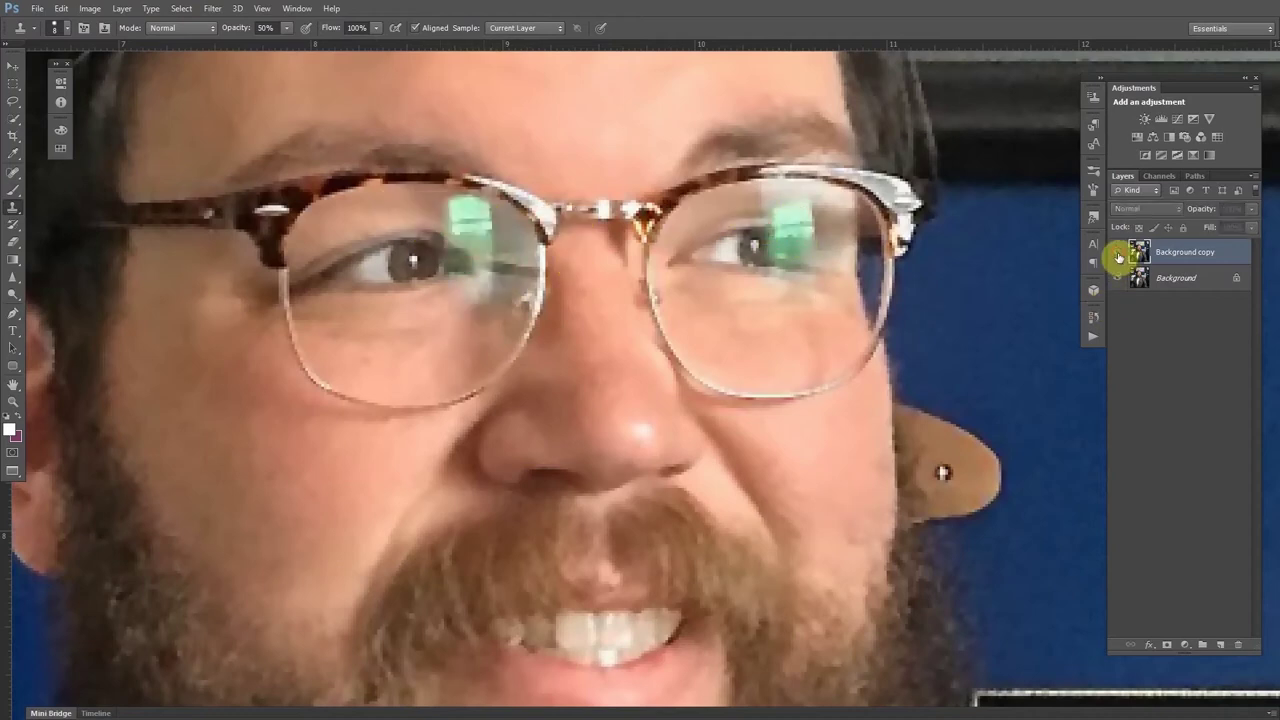
{"action": "left_click", "coordinate": [1119, 258]}
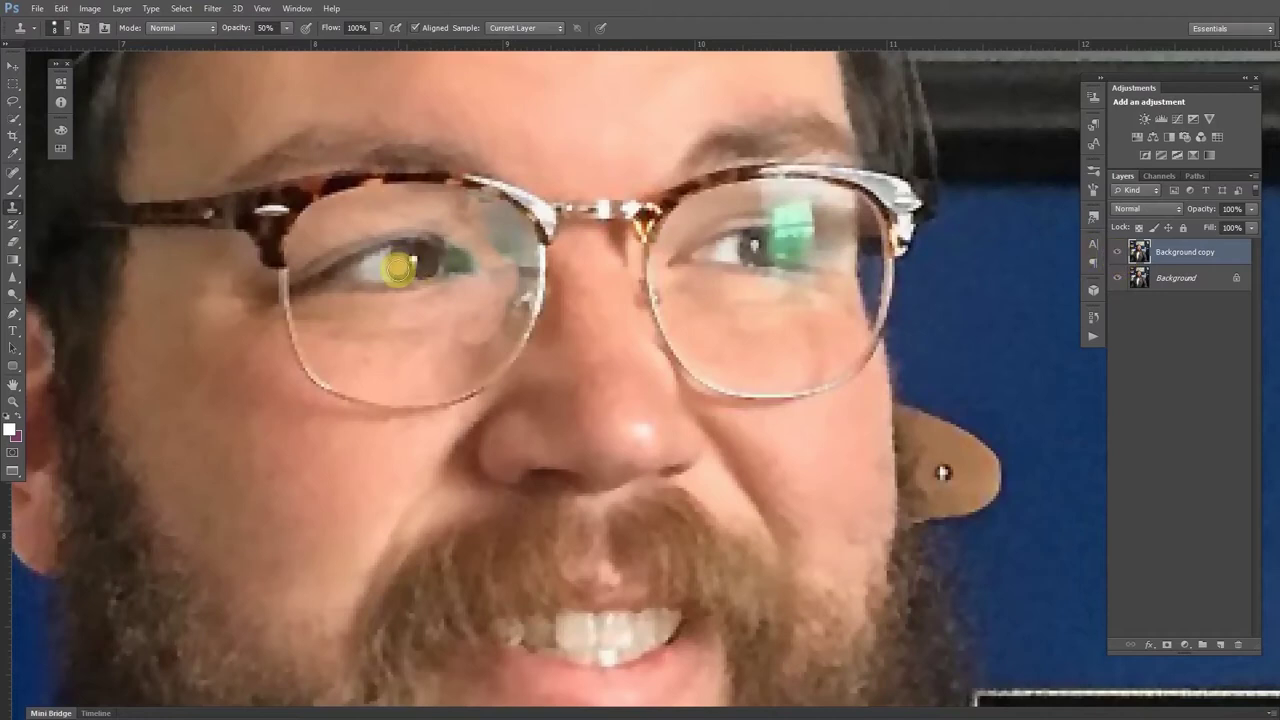
{"action": "mouse_move", "coordinate": [398, 270]}
{"action": "left_mouse_down"}
{"action": "mouse_move", "coordinate": [406, 240]}
{"action": "mouse_move", "coordinate": [455, 250]}
{"action": "left_mouse_up"}
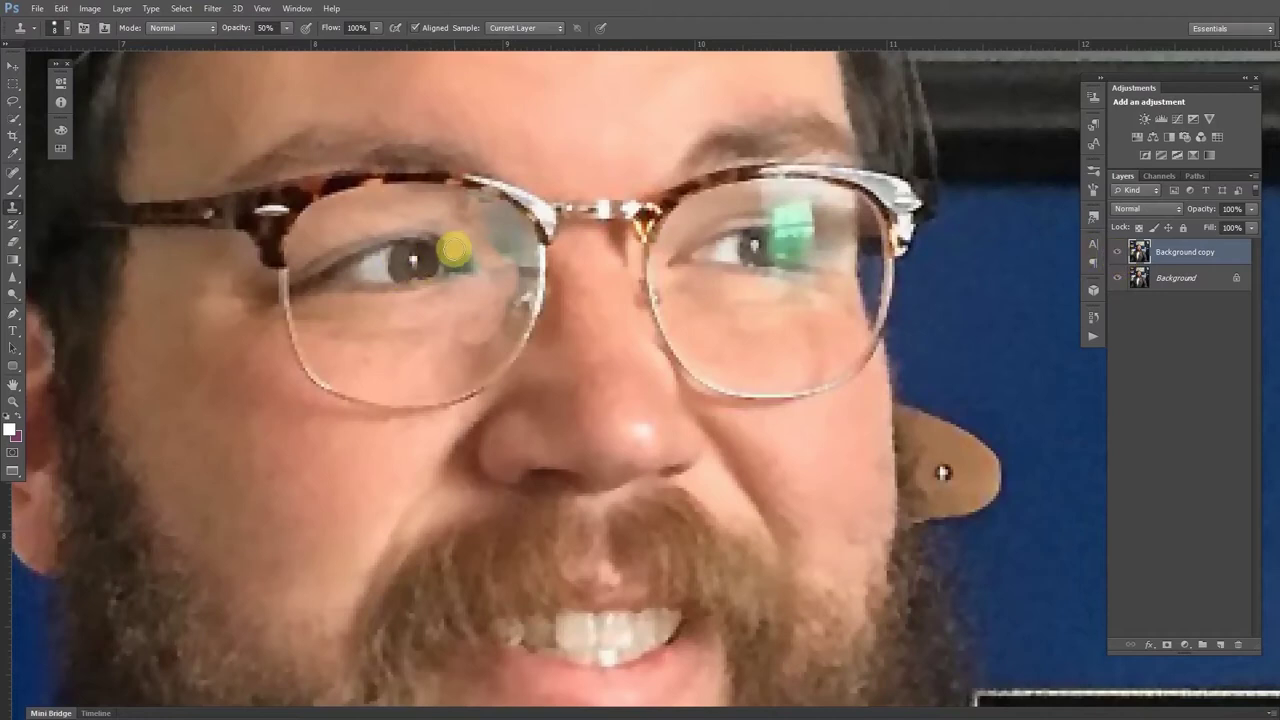
Switch to the Spot Healing Brush and size it down to 5 px for the left-lens glare
{"action": "left_click", "coordinate": [12, 175]}
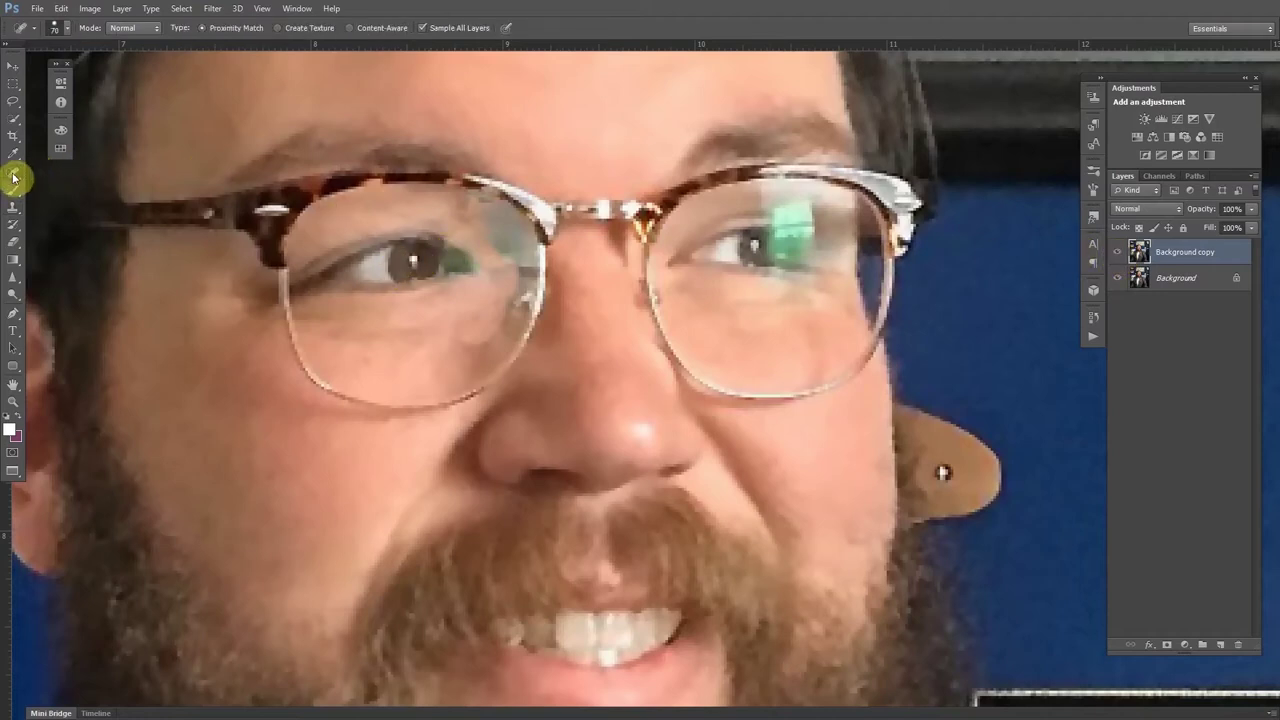
{"action": "left_click_drag", "start_coordinate": [12, 175], "coordinate": [46, 177]}
{"action": "key", "text": "bracketleft"}
{"action": "key", "text": "bracketleft"}
{"action": "key", "text": "bracketleft"}
{"action": "key", "text": "bracketleft"}
{"action": "key", "text": "bracketleft"}
{"action": "key", "text": "bracketleft"}
{"action": "key", "text": "bracketleft"}
{"action": "key", "text": "bracketleft"}
{"action": "key", "text": "bracketleft"}
{"action": "left_click", "coordinate": [462, 342]}
{"action": "key", "text": "bracketleft"}
{"action": "key", "text": "bracketleft"}
{"action": "key", "text": "bracketleft"}
{"action": "key", "text": "bracketleft"}
{"action": "key", "text": "bracketleft"}
{"action": "key", "text": "bracketleft"}
{"action": "key", "text": "bracketleft"}
{"action": "key", "text": "bracketleft"}
{"action": "key", "text": "bracketleft"}
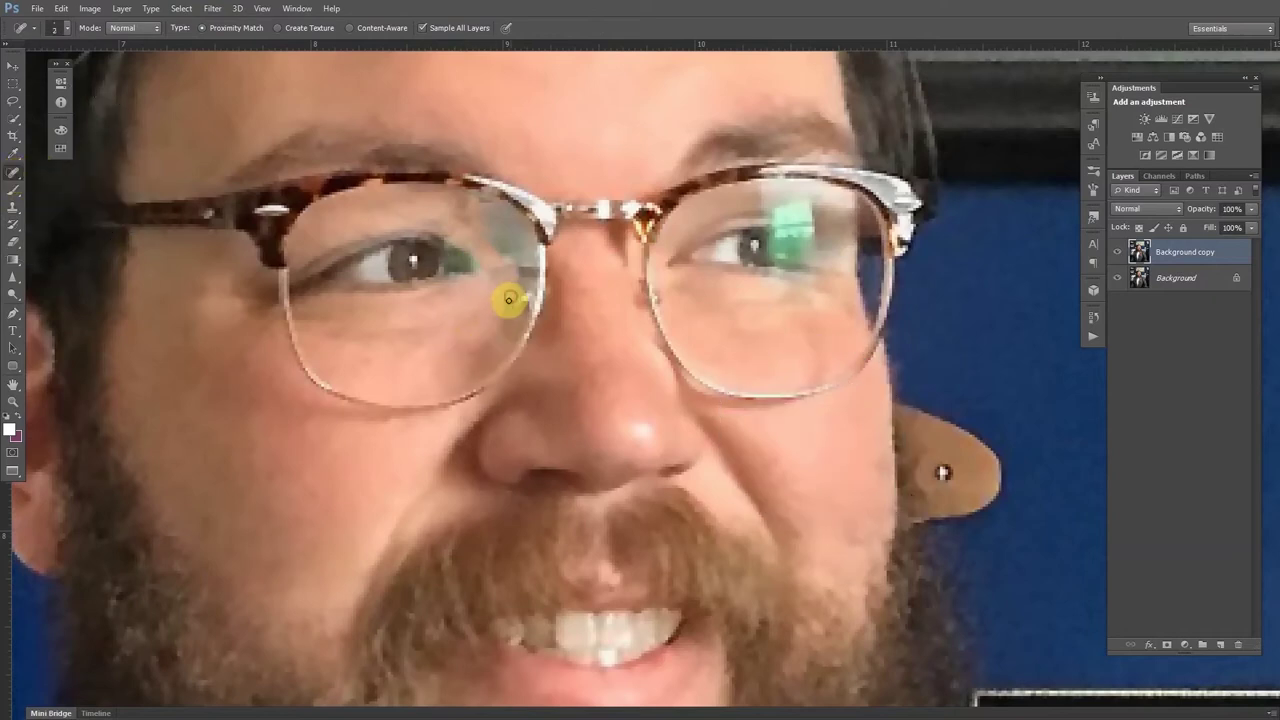
{"action": "key", "text": "bracketright"}
{"action": "key", "text": "bracketright"}
{"action": "key", "text": "bracketright"}
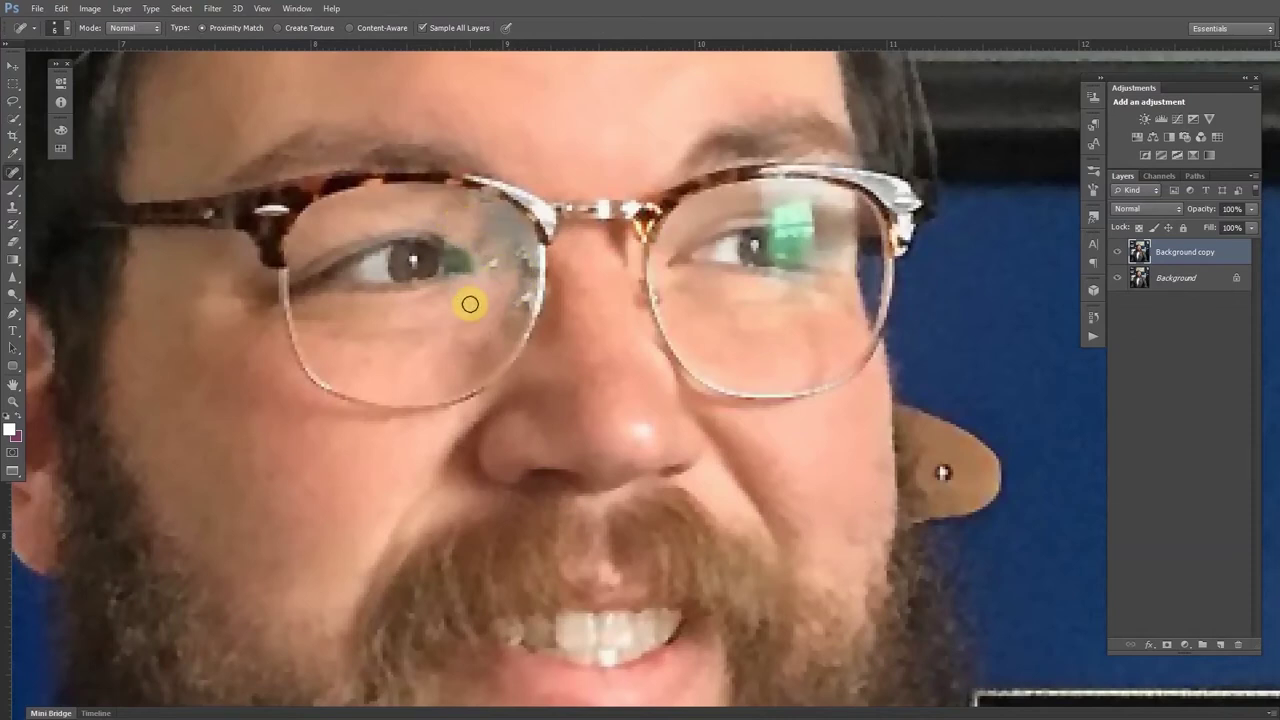
{"action": "key", "text": "s"}
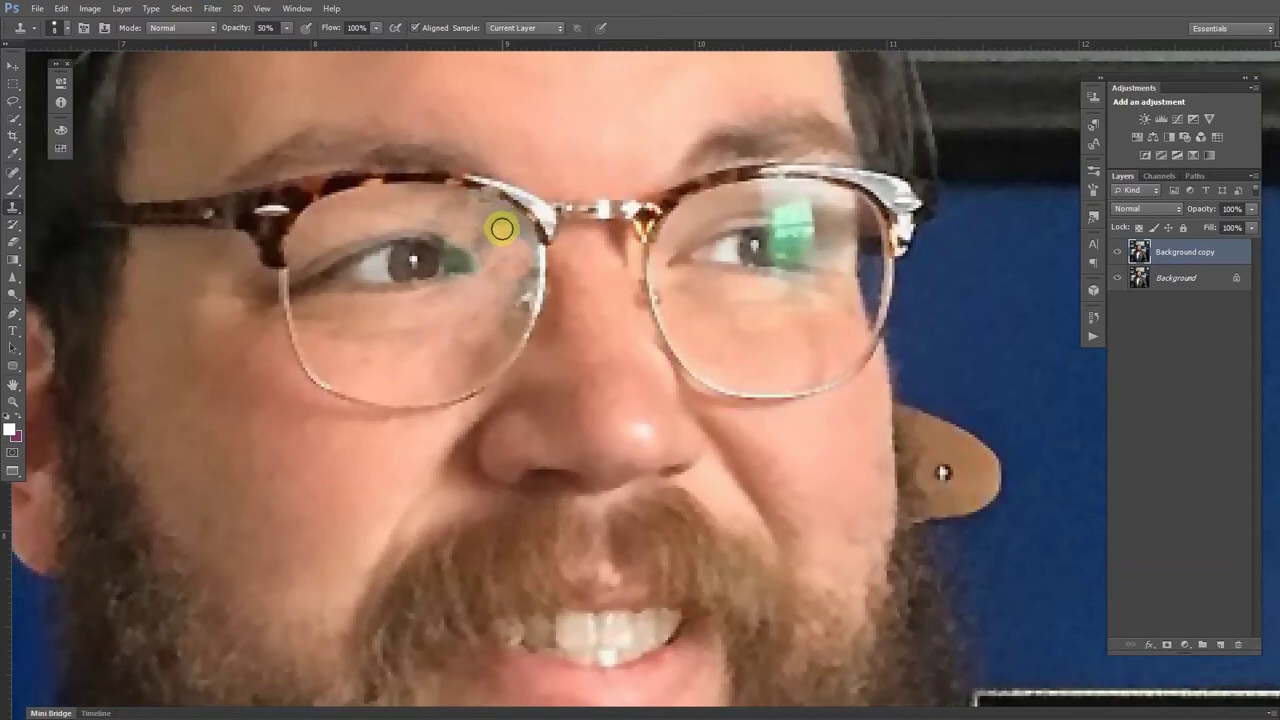
Use the Eyedropper to pick a greyish tan from the left lens as the foreground colour
{"action": "key", "text": "i"}
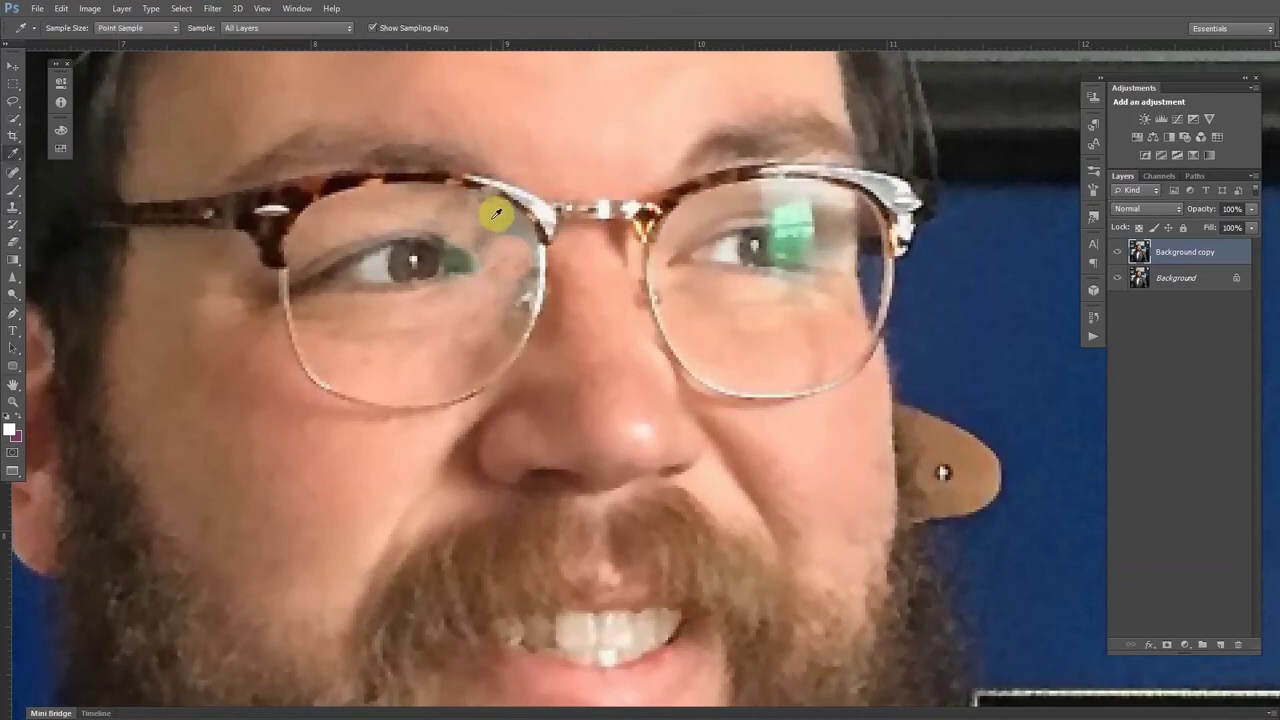
{"action": "left_click", "coordinate": [494, 221]}
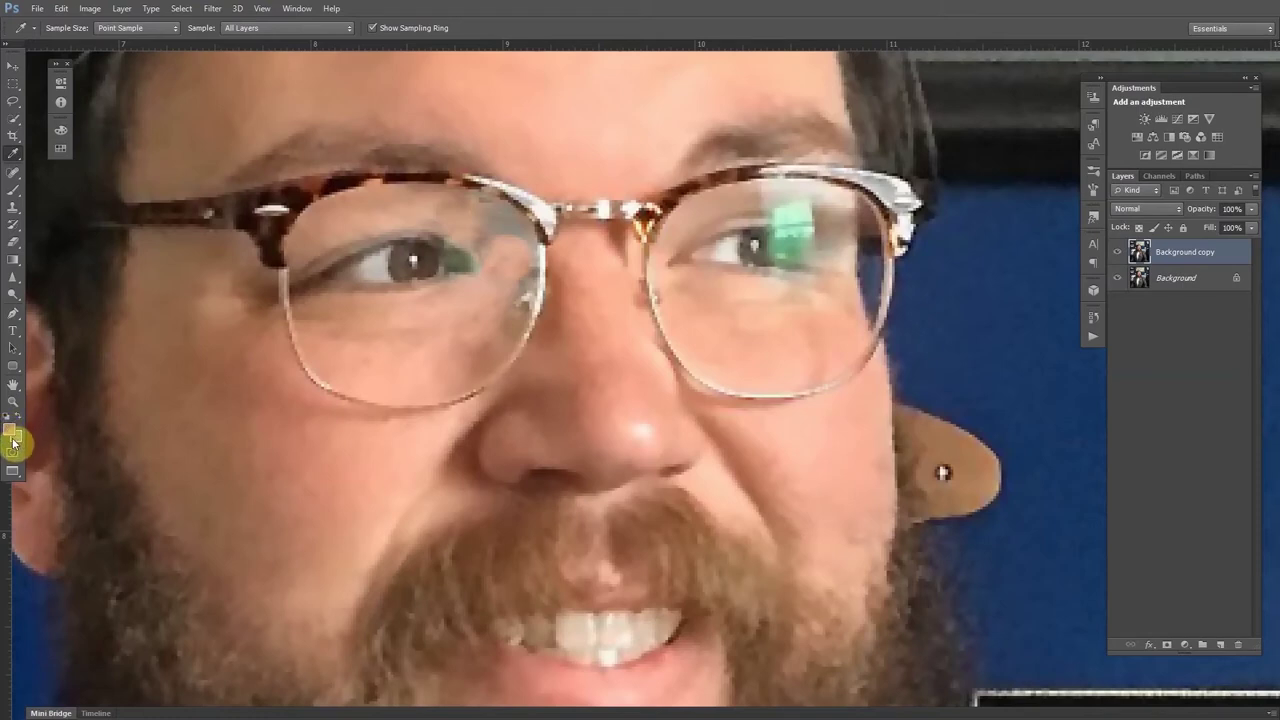
Switch to the Brush at 20% opacity and make it smaller
{"action": "key", "text": "b"}
{"action": "left_click", "coordinate": [267, 27]}
{"action": "type", "text": "51"}
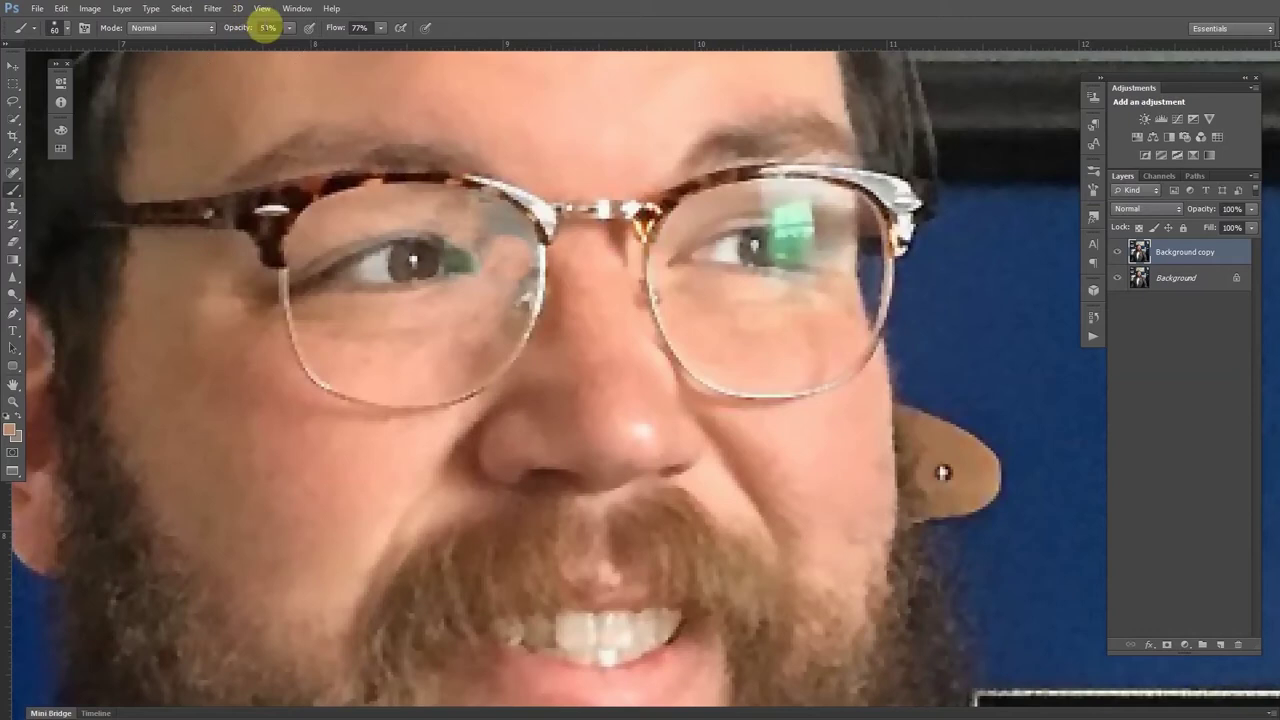
{"action": "left_click", "coordinate": [266, 26]}
{"action": "key", "text": "Return"}
{"action": "key", "text": "bracketleft"}
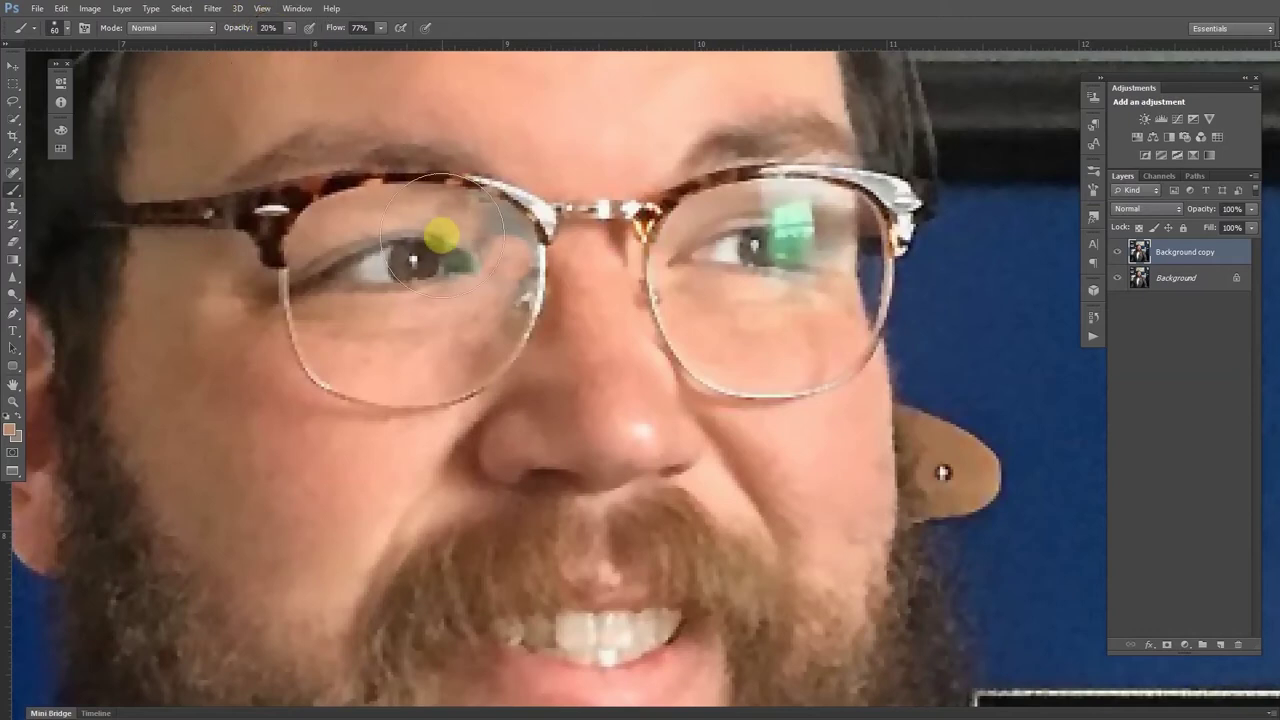
{"action": "key", "text": "bracketleft"}
{"action": "key", "text": "bracketleft"}
{"action": "key", "text": "bracketleft"}
{"action": "key", "text": "bracketleft"}
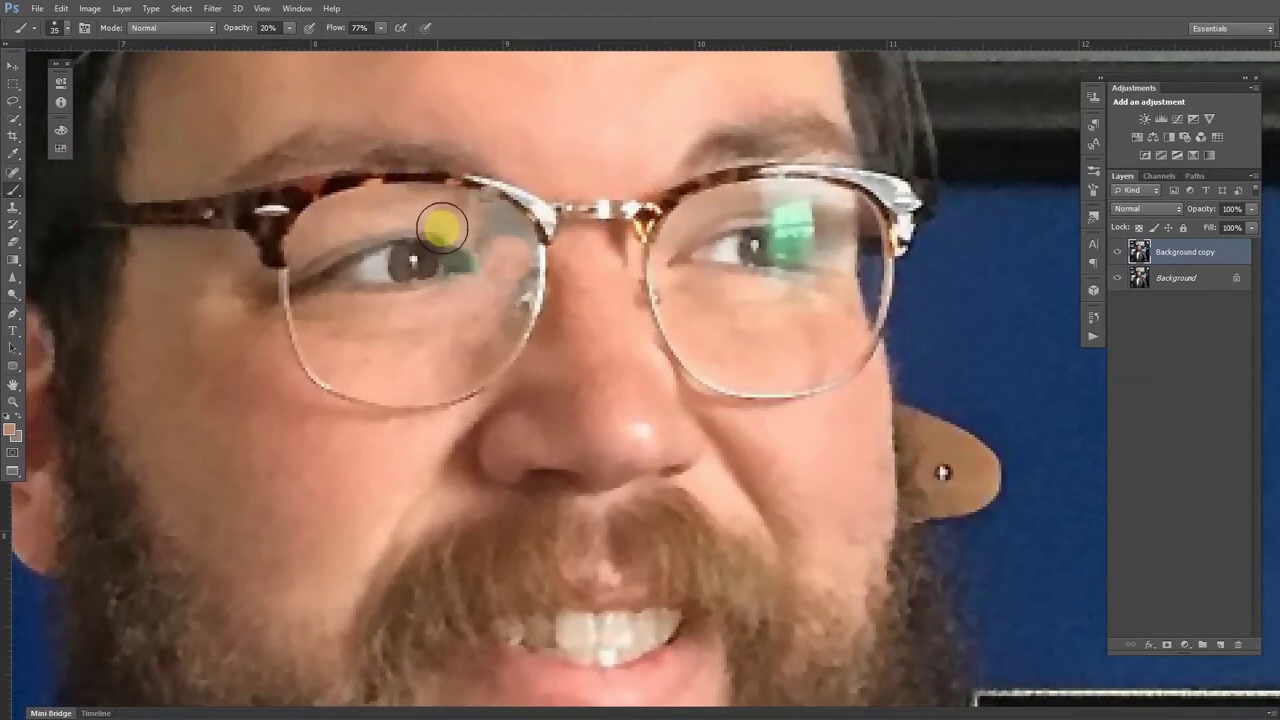
Paint soft tan strokes over the top and lower parts of the left lens
{"action": "mouse_move", "coordinate": [391, 232]}
{"action": "left_mouse_down"}
{"action": "mouse_move", "coordinate": [442, 219]}
{"action": "mouse_move", "coordinate": [433, 210]}
{"action": "mouse_move", "coordinate": [465, 218]}
{"action": "mouse_move", "coordinate": [441, 208]}
{"action": "mouse_move", "coordinate": [491, 225]}
{"action": "mouse_move", "coordinate": [464, 201]}
{"action": "mouse_move", "coordinate": [508, 219]}
{"action": "mouse_move", "coordinate": [479, 198]}
{"action": "mouse_move", "coordinate": [516, 244]}
{"action": "mouse_move", "coordinate": [495, 216]}
{"action": "mouse_move", "coordinate": [507, 250]}
{"action": "mouse_move", "coordinate": [483, 230]}
{"action": "mouse_move", "coordinate": [483, 264]}
{"action": "mouse_move", "coordinate": [487, 227]}
{"action": "mouse_move", "coordinate": [512, 281]}
{"action": "mouse_move", "coordinate": [505, 222]}
{"action": "mouse_move", "coordinate": [532, 244]}
{"action": "mouse_move", "coordinate": [513, 286]}
{"action": "mouse_move", "coordinate": [523, 242]}
{"action": "mouse_move", "coordinate": [495, 288]}
{"action": "mouse_move", "coordinate": [495, 268]}
{"action": "mouse_move", "coordinate": [469, 284]}
{"action": "mouse_move", "coordinate": [412, 224]}
{"action": "mouse_move", "coordinate": [492, 263]}
{"action": "mouse_move", "coordinate": [487, 274]}
{"action": "mouse_move", "coordinate": [388, 253]}
{"action": "mouse_move", "coordinate": [500, 241]}
{"action": "mouse_move", "coordinate": [397, 219]}
{"action": "mouse_move", "coordinate": [427, 211]}
{"action": "mouse_move", "coordinate": [491, 229]}
{"action": "mouse_move", "coordinate": [421, 208]}
{"action": "mouse_move", "coordinate": [477, 209]}
{"action": "mouse_move", "coordinate": [517, 238]}
{"action": "mouse_move", "coordinate": [443, 198]}
{"action": "mouse_move", "coordinate": [510, 232]}
{"action": "mouse_move", "coordinate": [506, 279]}
{"action": "mouse_move", "coordinate": [494, 224]}
{"action": "mouse_move", "coordinate": [492, 298]}
{"action": "mouse_move", "coordinate": [506, 263]}
{"action": "mouse_move", "coordinate": [491, 313]}
{"action": "mouse_move", "coordinate": [447, 351]}
{"action": "mouse_move", "coordinate": [495, 302]}
{"action": "mouse_move", "coordinate": [440, 363]}
{"action": "mouse_move", "coordinate": [495, 325]}
{"action": "mouse_move", "coordinate": [435, 378]}
{"action": "mouse_move", "coordinate": [500, 323]}
{"action": "mouse_move", "coordinate": [440, 383]}
{"action": "mouse_move", "coordinate": [489, 346]}
{"action": "mouse_move", "coordinate": [414, 387]}
{"action": "mouse_move", "coordinate": [368, 376]}
{"action": "mouse_move", "coordinate": [331, 389]}
{"action": "left_mouse_up"}
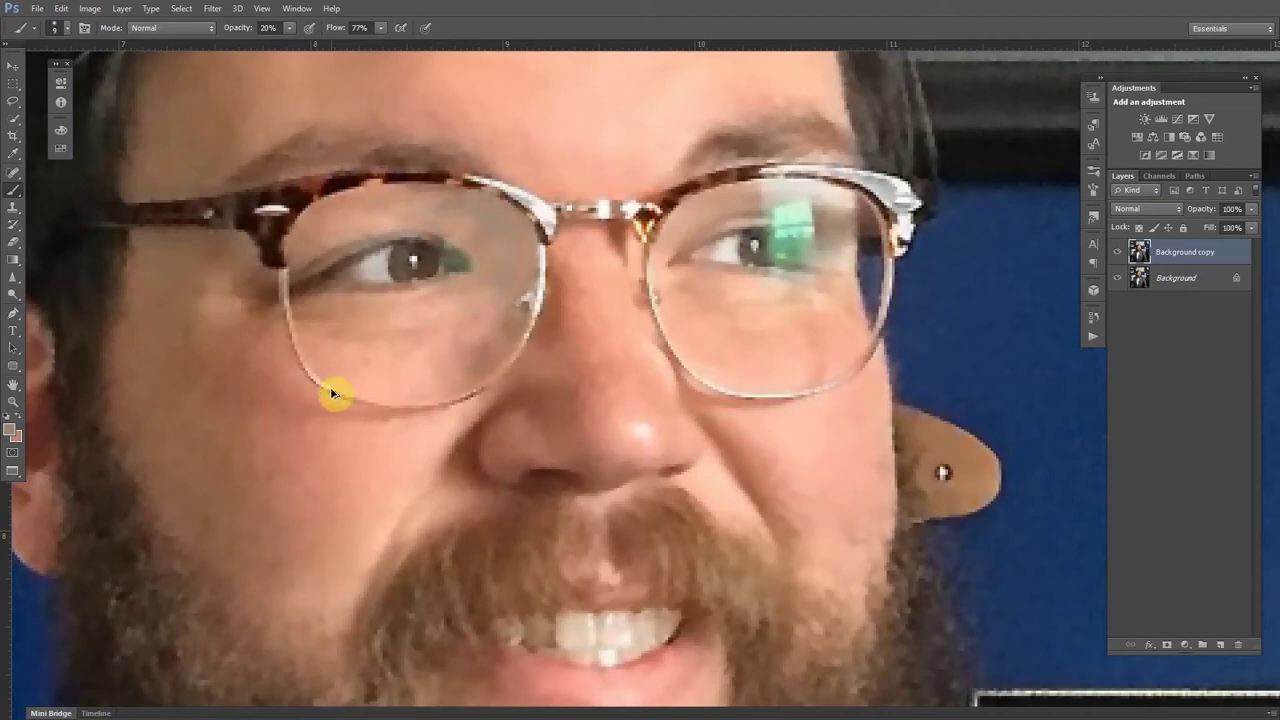
{"action": "left_click_drag", "start_coordinate": [815, 344], "coordinate": [807, 318]}
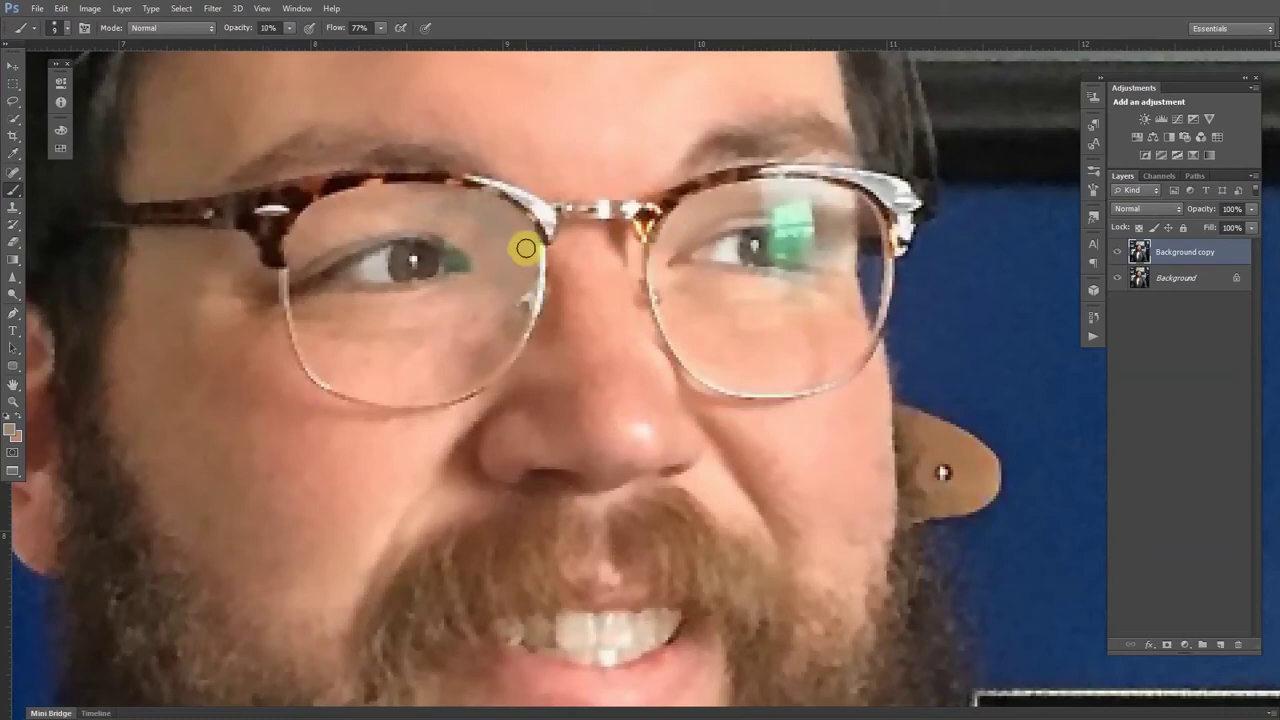
{"action": "key", "text": "bracketright"}
{"action": "mouse_move", "coordinate": [506, 269]}
{"action": "left_mouse_down"}
{"action": "mouse_move", "coordinate": [460, 320]}
{"action": "mouse_move", "coordinate": [514, 240]}
{"action": "left_mouse_up"}
{"action": "left_click", "coordinate": [442, 388]}
{"action": "mouse_move", "coordinate": [442, 388]}
{"action": "left_mouse_down"}
{"action": "mouse_move", "coordinate": [443, 328]}
{"action": "mouse_move", "coordinate": [491, 266]}
{"action": "mouse_move", "coordinate": [482, 325]}
{"action": "mouse_move", "coordinate": [434, 369]}
{"action": "mouse_move", "coordinate": [485, 313]}
{"action": "mouse_move", "coordinate": [405, 372]}
{"action": "left_mouse_up"}
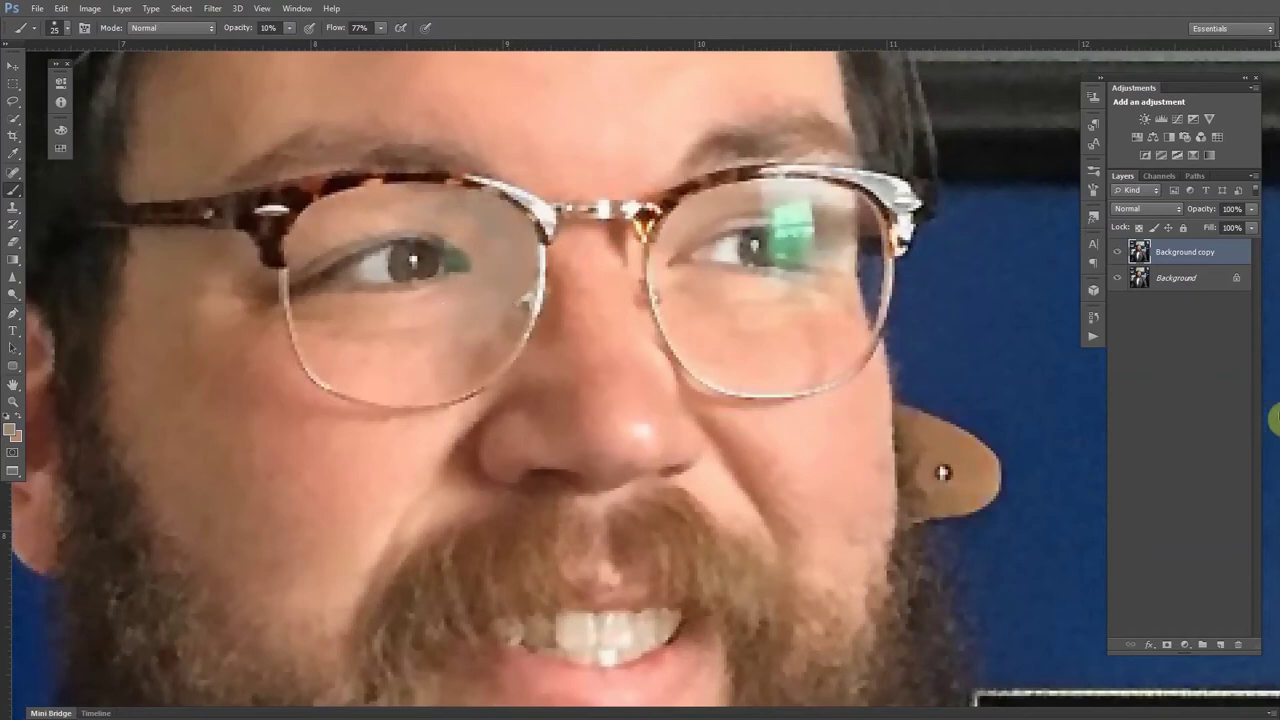
Zoom out and toggle the retouched copy layer to compare, then zoom back in on the face
{"action": "key", "text": "ctrl+0"}
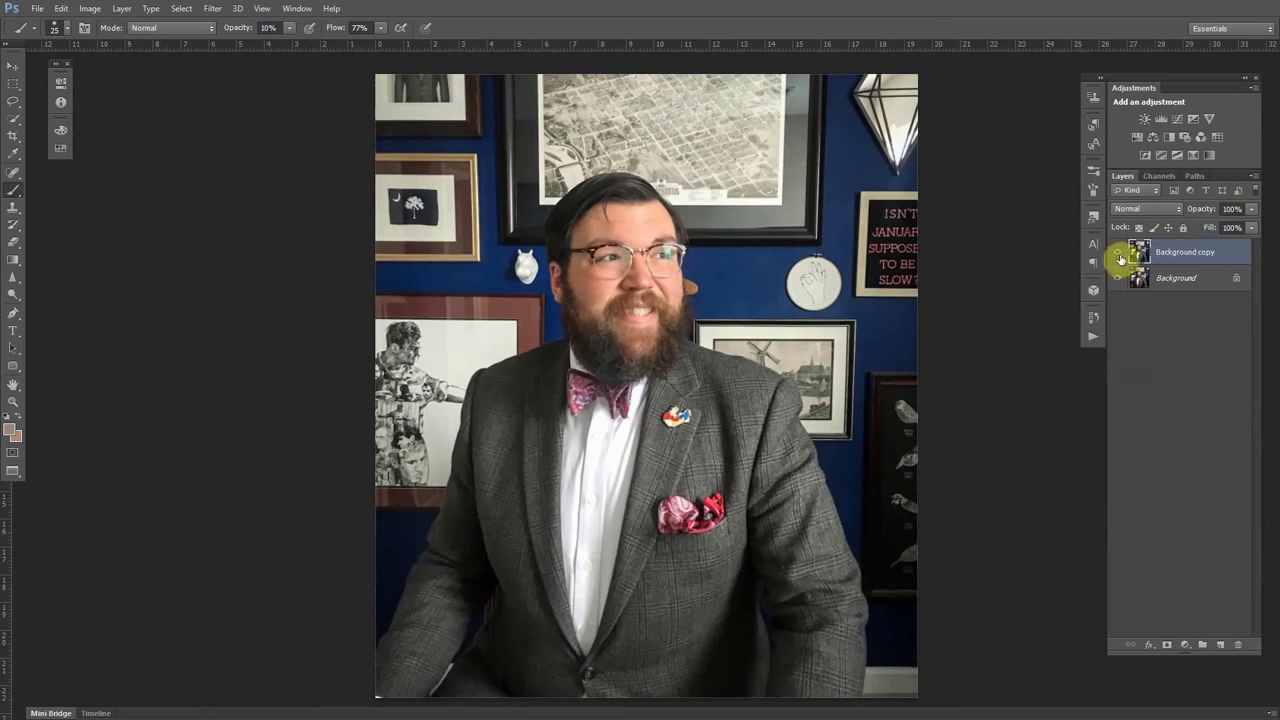
{"action": "left_click", "coordinate": [1117, 257]}
{"action": "left_click", "coordinate": [1117, 257]}
{"action": "key", "text": "ctrl+plus"}
{"action": "key", "text": "ctrl+plus"}
{"action": "key", "text": "ctrl+plus"}
{"action": "key", "text": "ctrl+plus"}
{"action": "scroll", "coordinate": [702, 241], "scroll_direction": "up", "scroll_amount": 8}
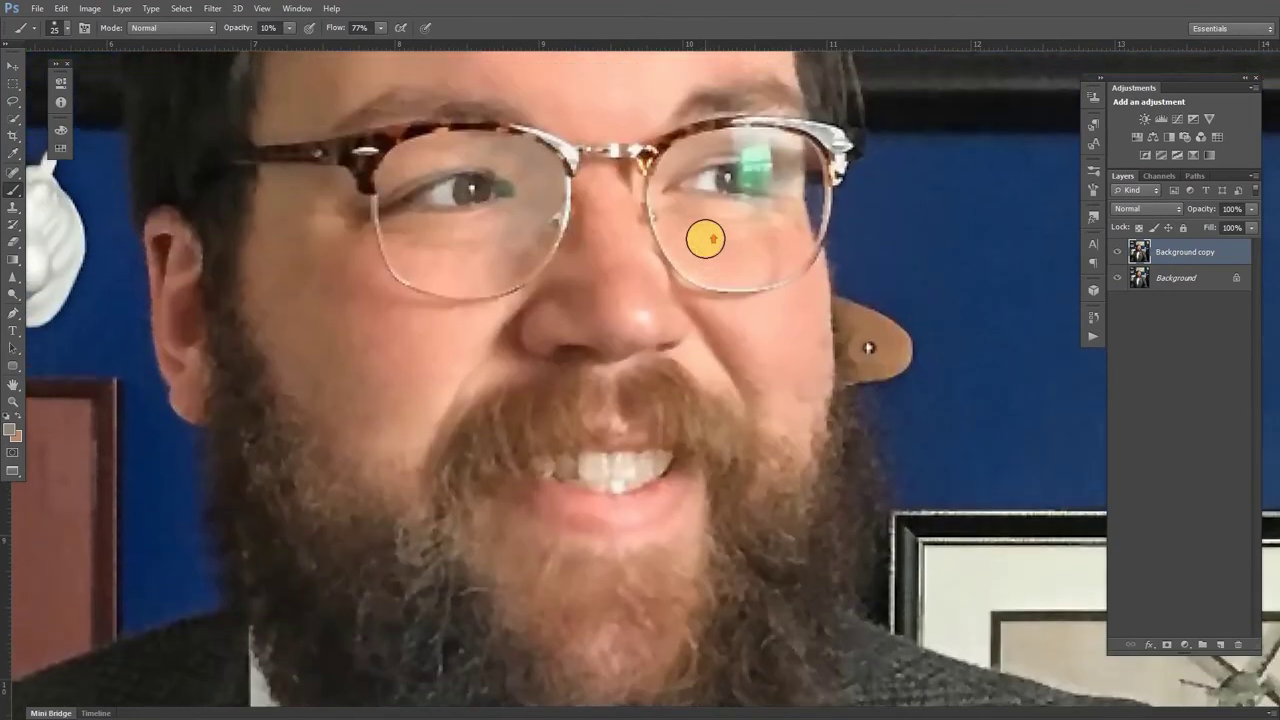
{"action": "scroll", "coordinate": [705, 238], "scroll_direction": "up", "scroll_amount": 4}
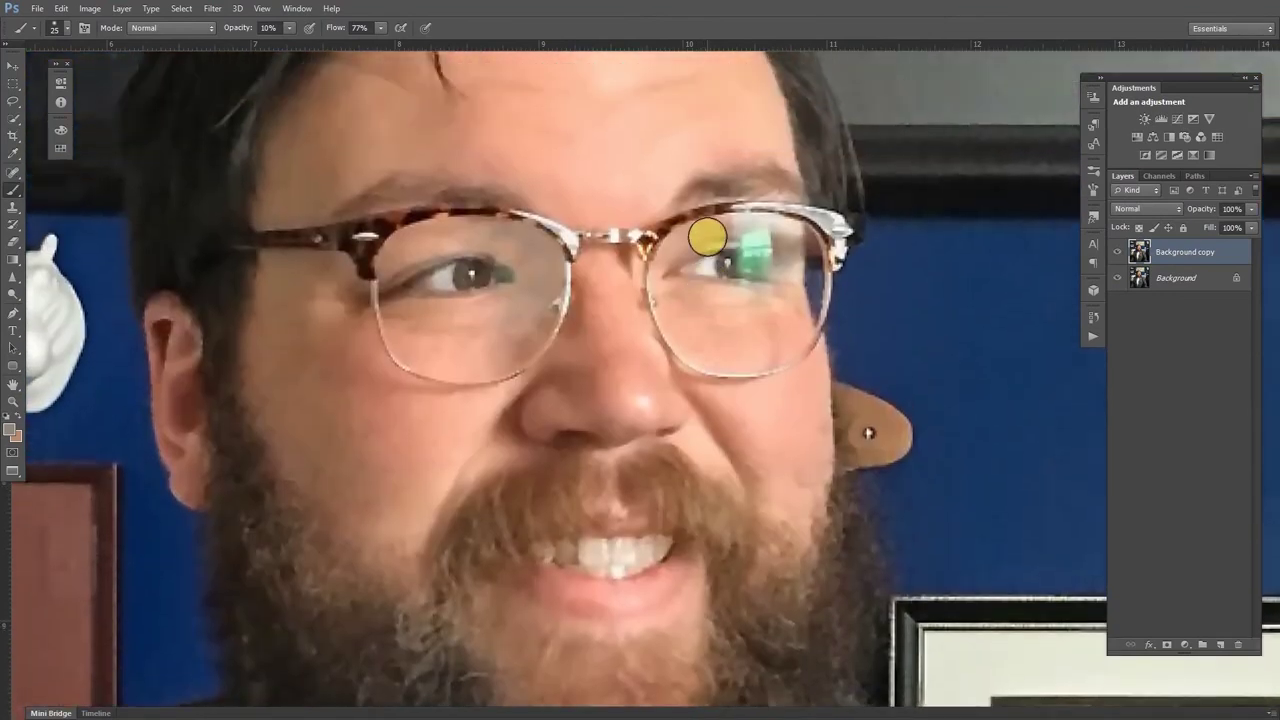
Sample skin tone from the cheek and paint it over the lower left lens
{"action": "key", "text": "i"}
{"action": "left_click", "coordinate": [465, 341]}
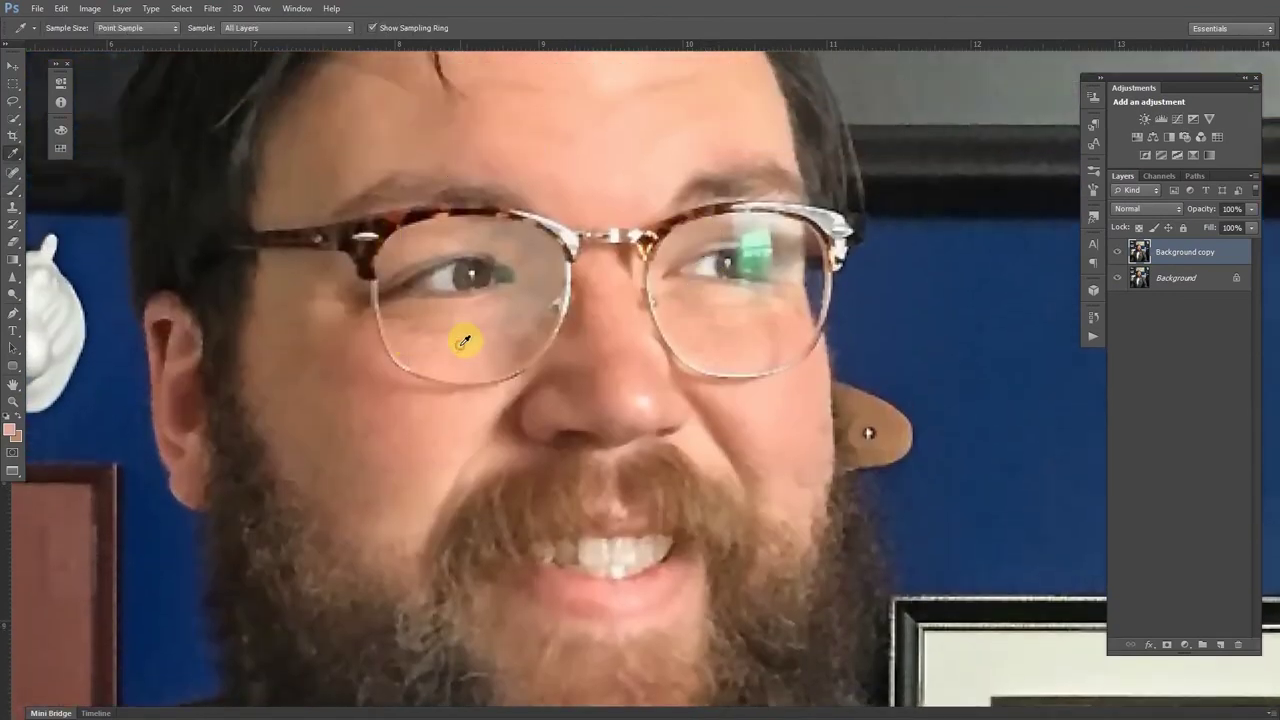
{"action": "key", "text": "b"}
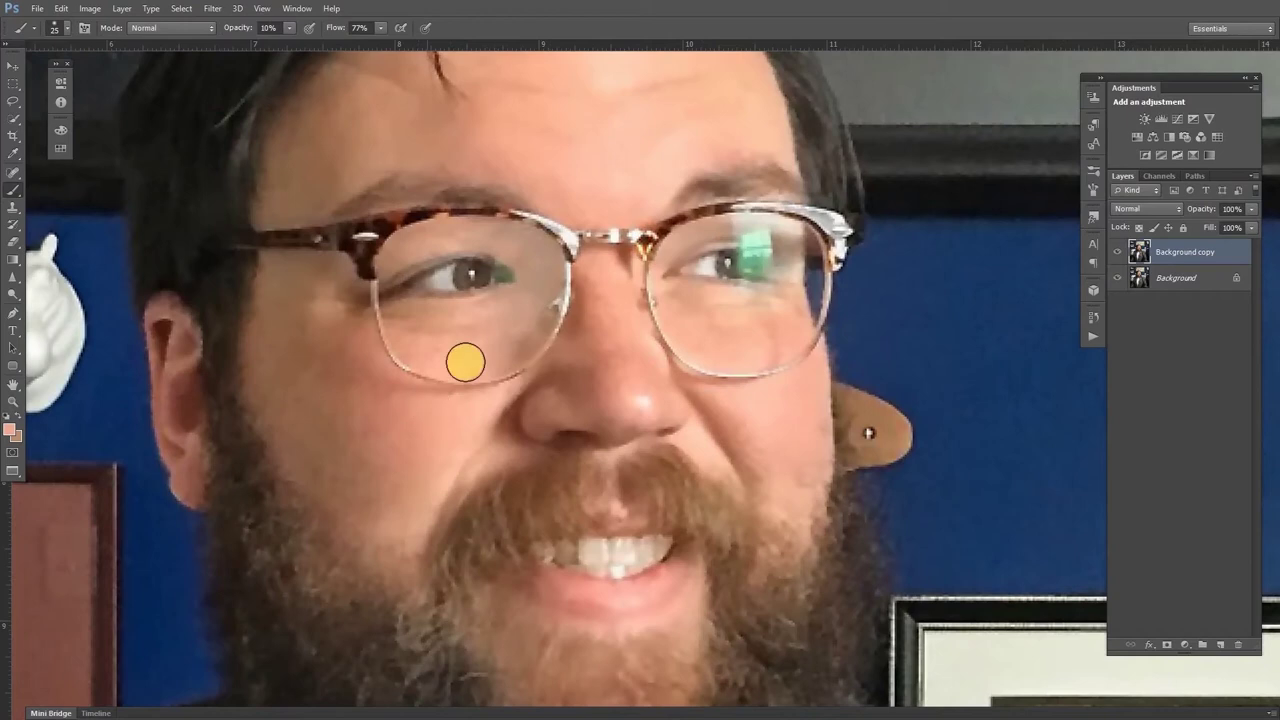
{"action": "left_click_drag", "start_coordinate": [112, 348], "coordinate": [92, 372]}
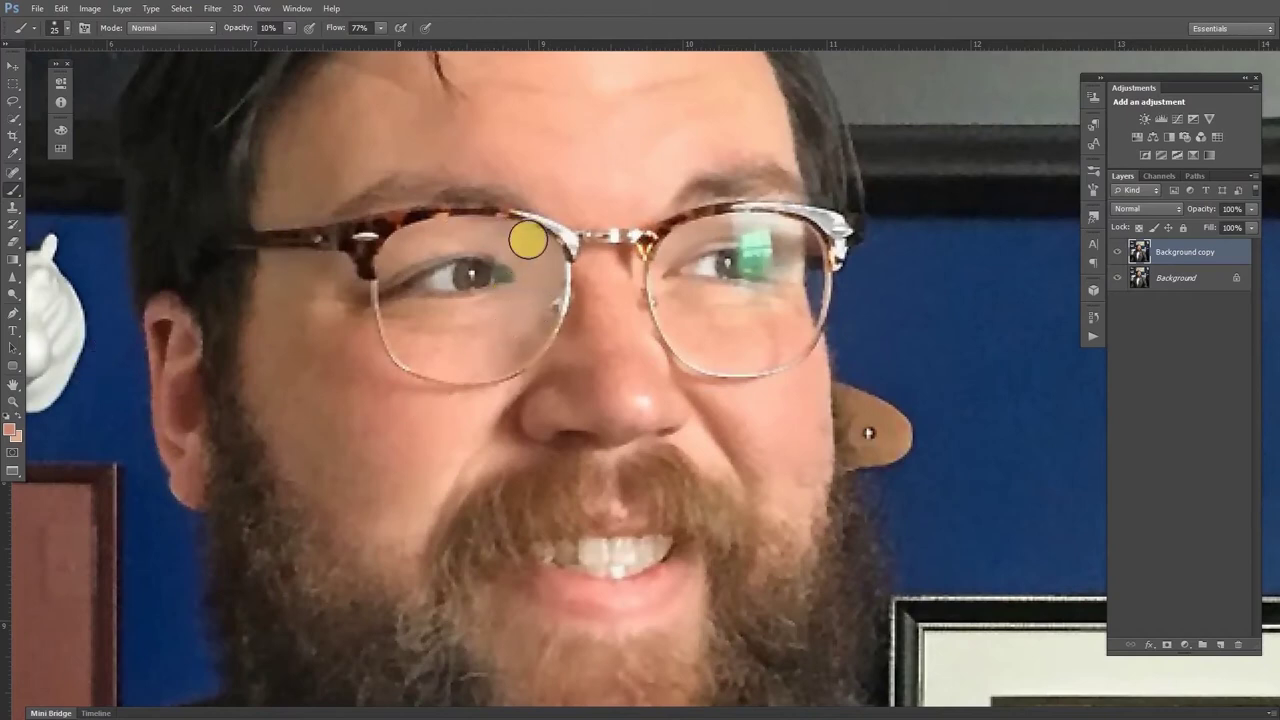
{"action": "key", "text": "bracketleft"}
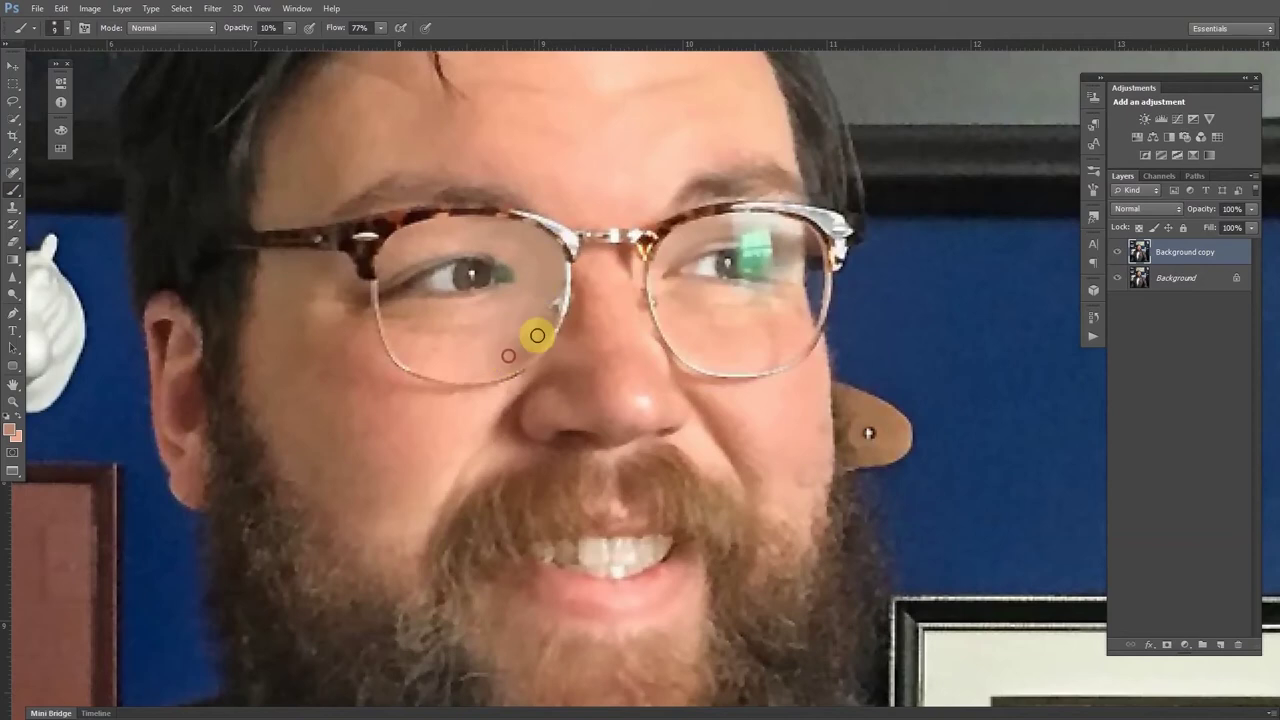
{"action": "key", "text": "i"}
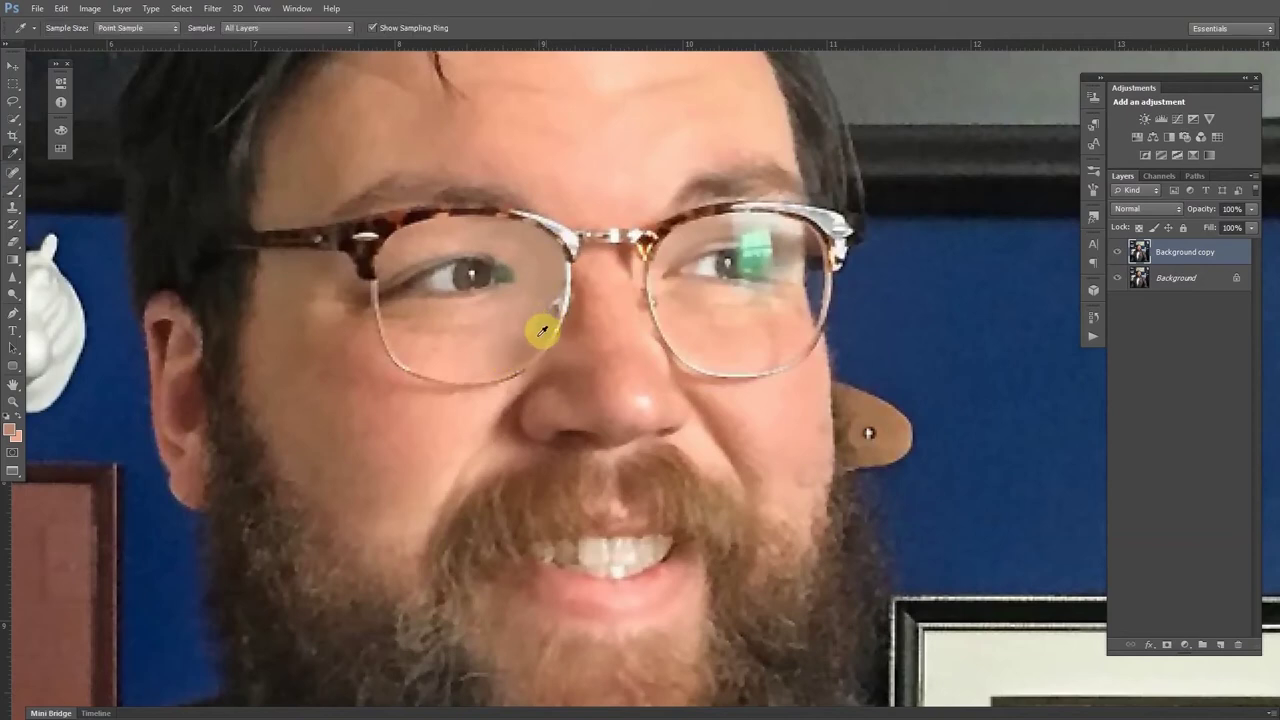
{"action": "key", "text": "b"}
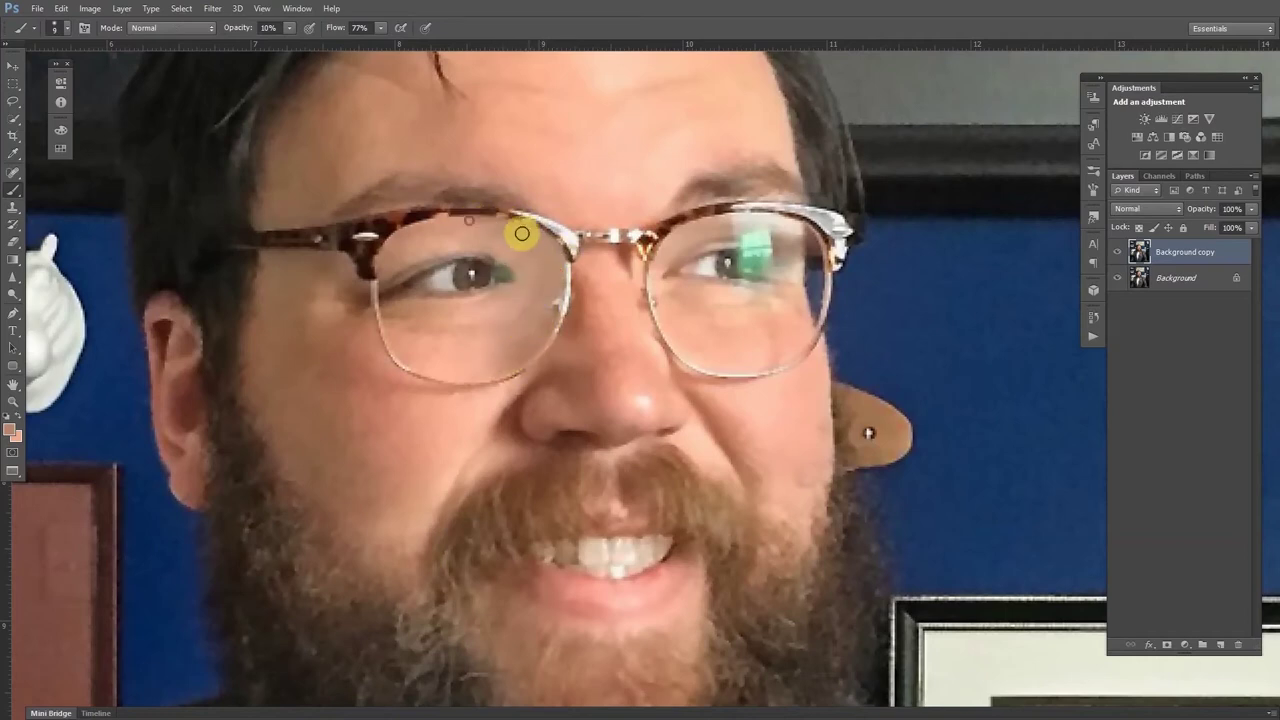
{"action": "key", "text": "j"}
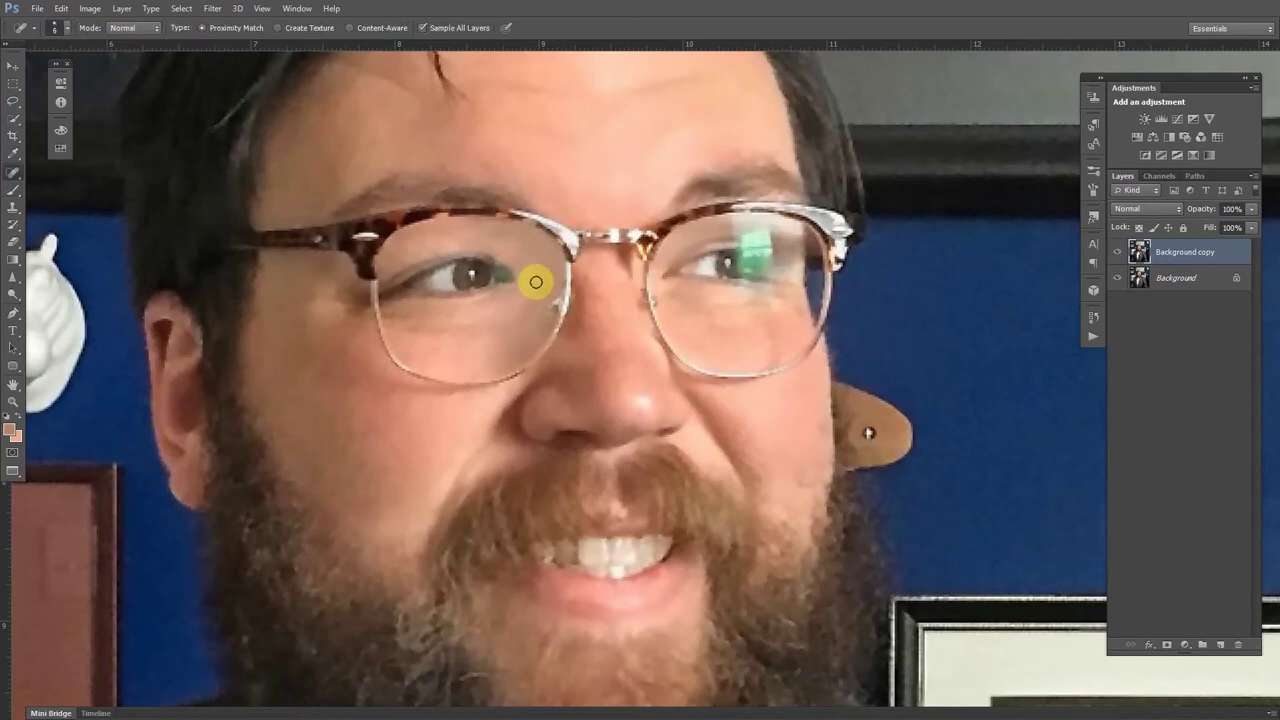
Spot-heal the glint, the dark mark on the lower lens, and the green reflection beside the left iris
{"action": "left_click", "coordinate": [527, 298]}
{"action": "left_click_drag", "start_coordinate": [486, 358], "coordinate": [500, 363]}
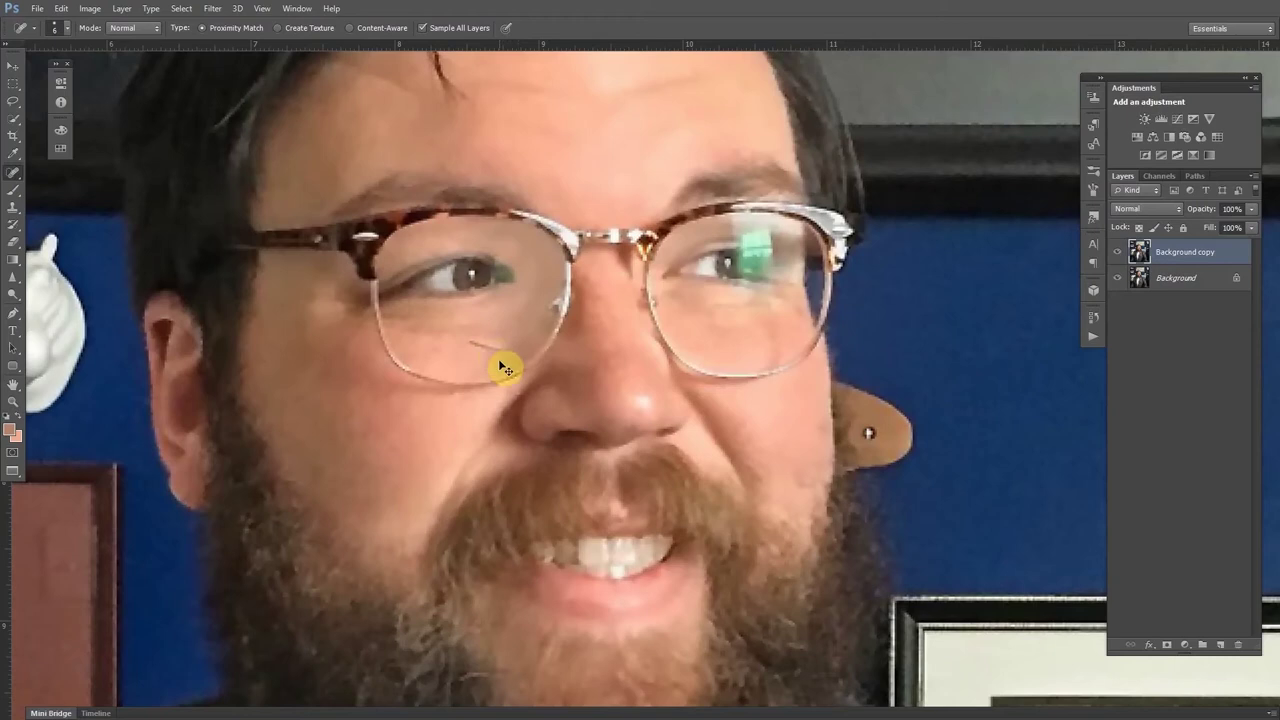
{"action": "left_click", "coordinate": [509, 256]}
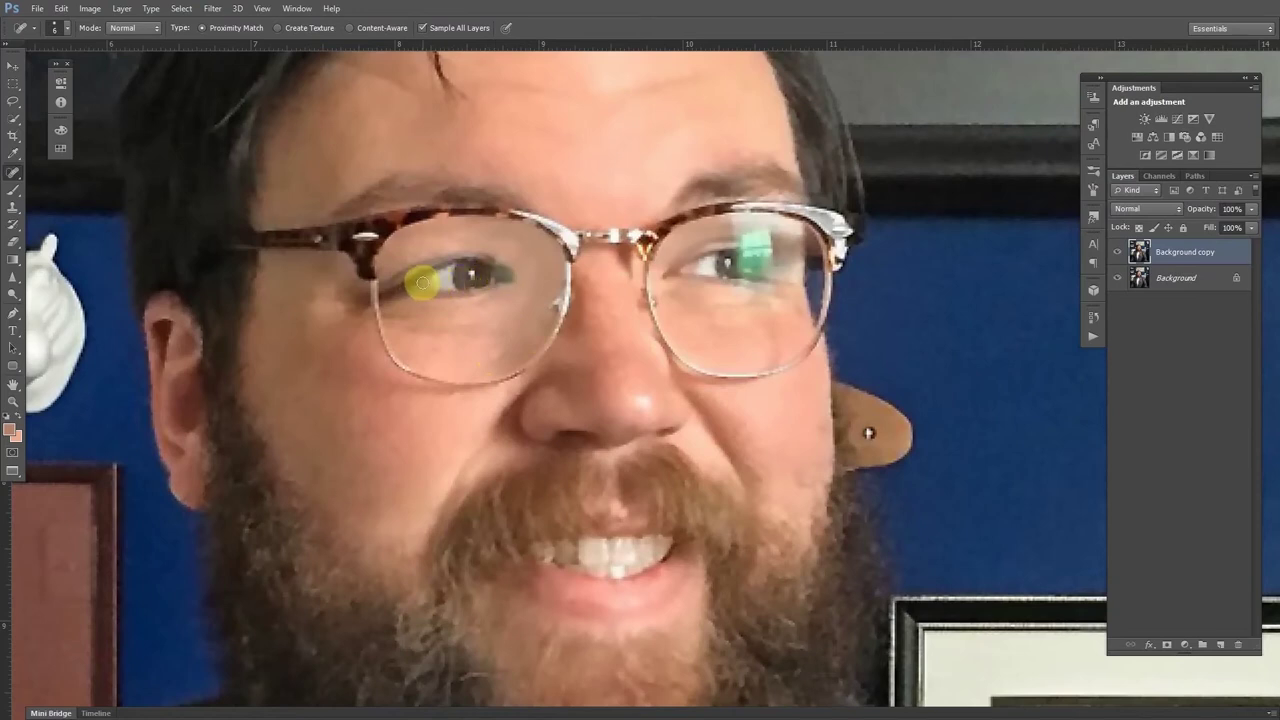
{"action": "key", "text": "l"}
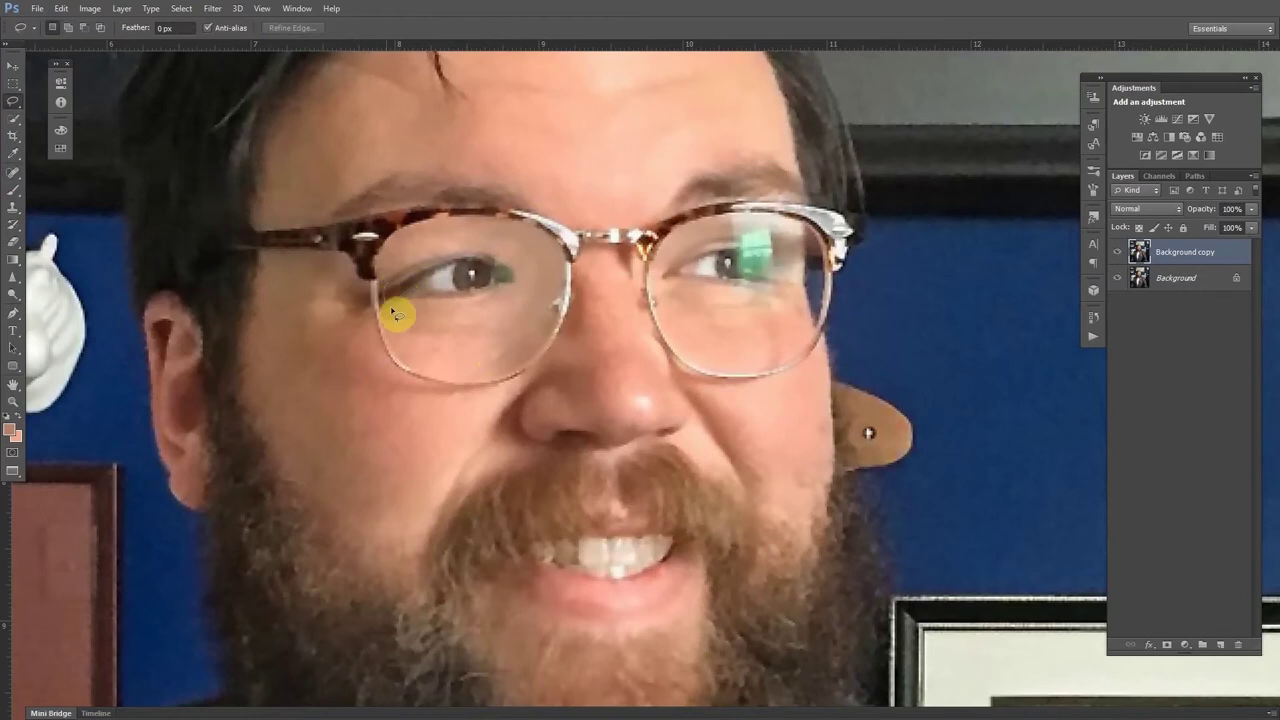
Copy a small eye-corner patch to Layer 1, flip it horizontally, and move it onto the inner eye corner
{"action": "left_click_drag", "start_coordinate": [382, 287], "coordinate": [386, 292]}
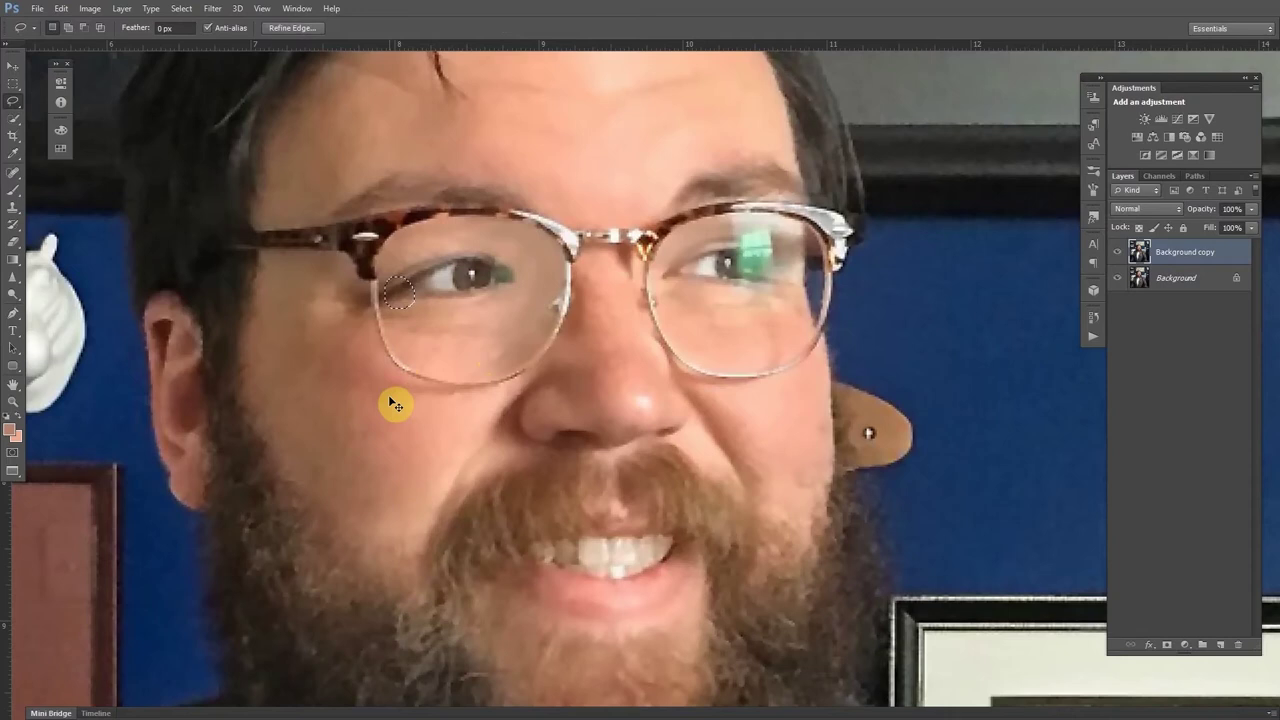
{"action": "key", "text": "ctrl+j"}
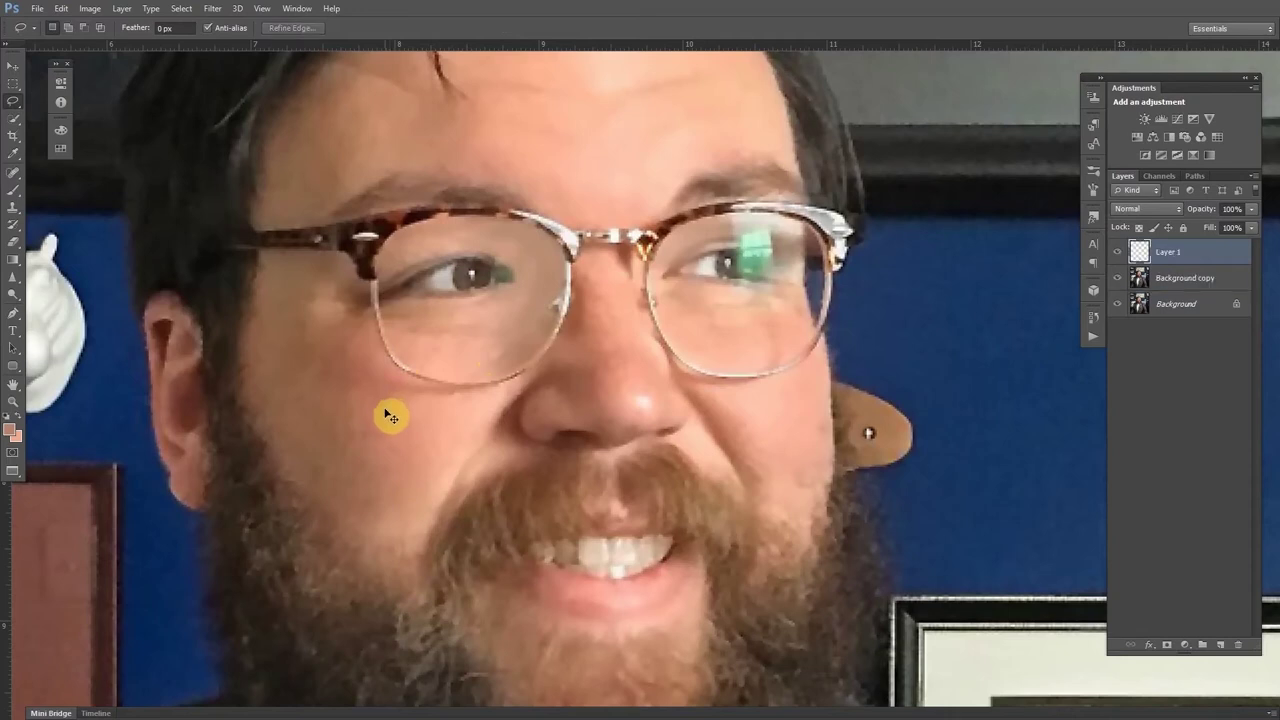
{"action": "key", "text": "ctrl+t"}
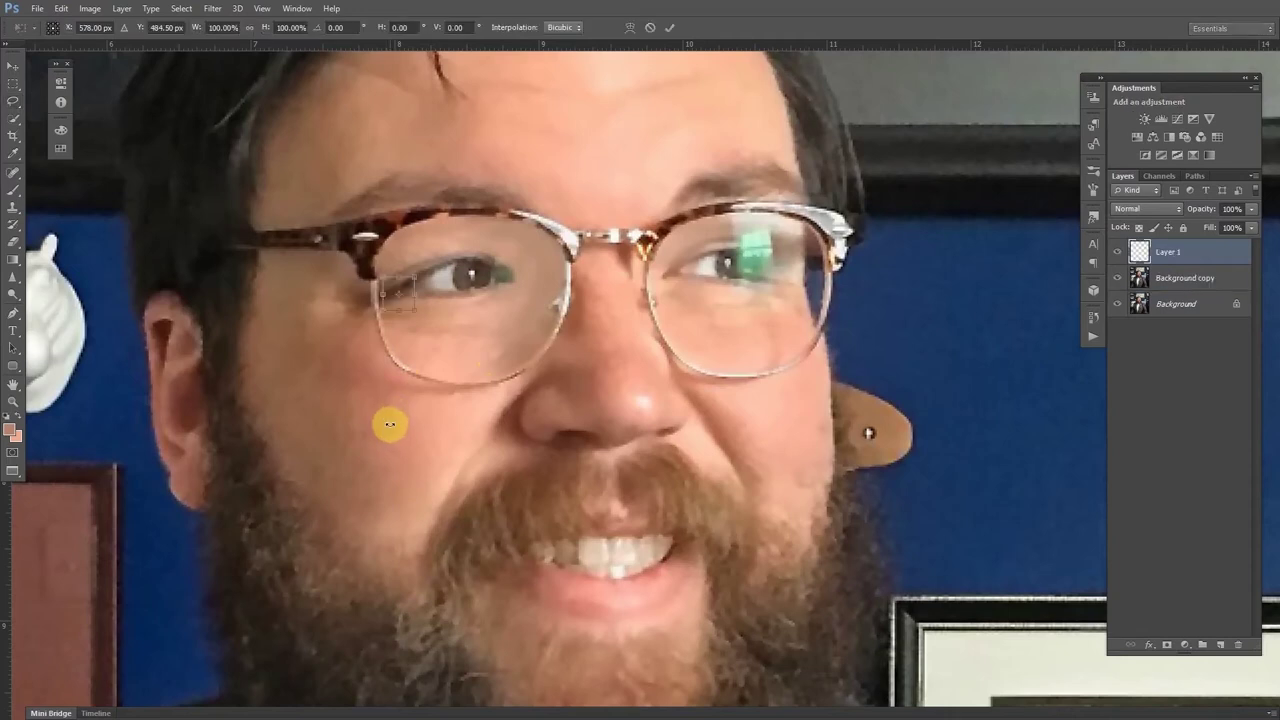
{"action": "right_click", "coordinate": [408, 291]}
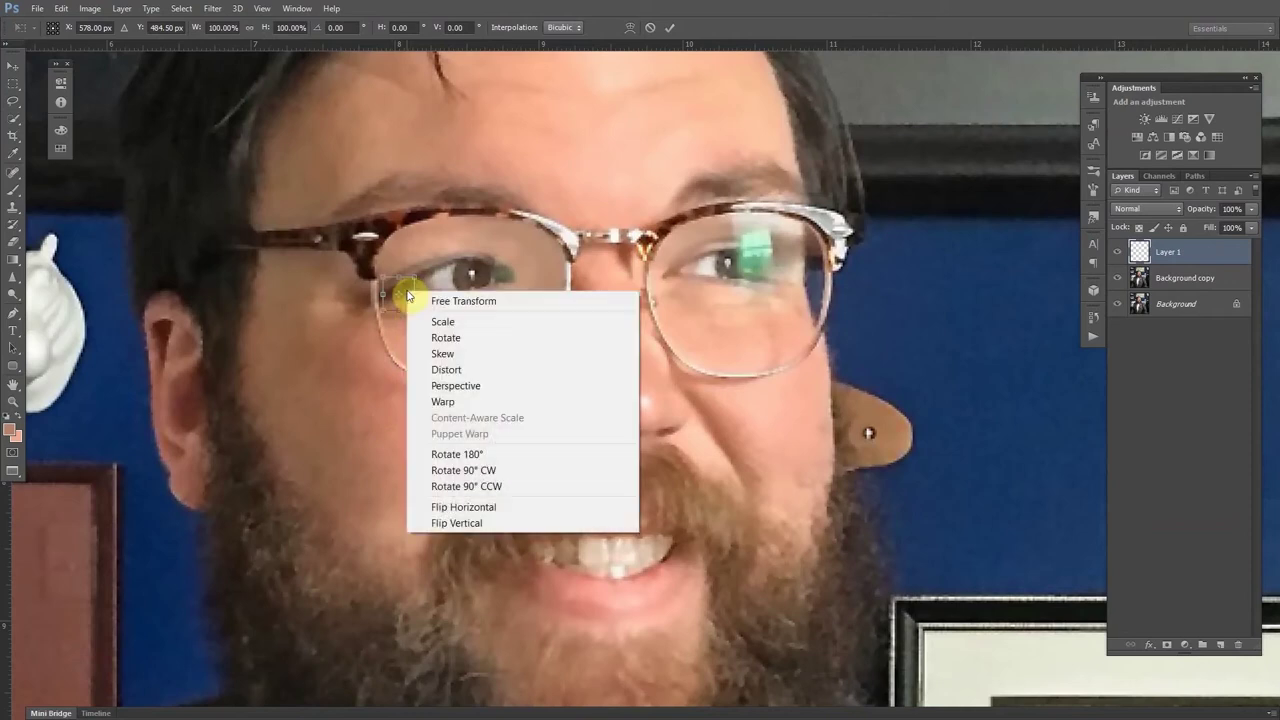
{"action": "left_click", "coordinate": [451, 506]}
{"action": "left_click_drag", "start_coordinate": [406, 291], "coordinate": [520, 291]}
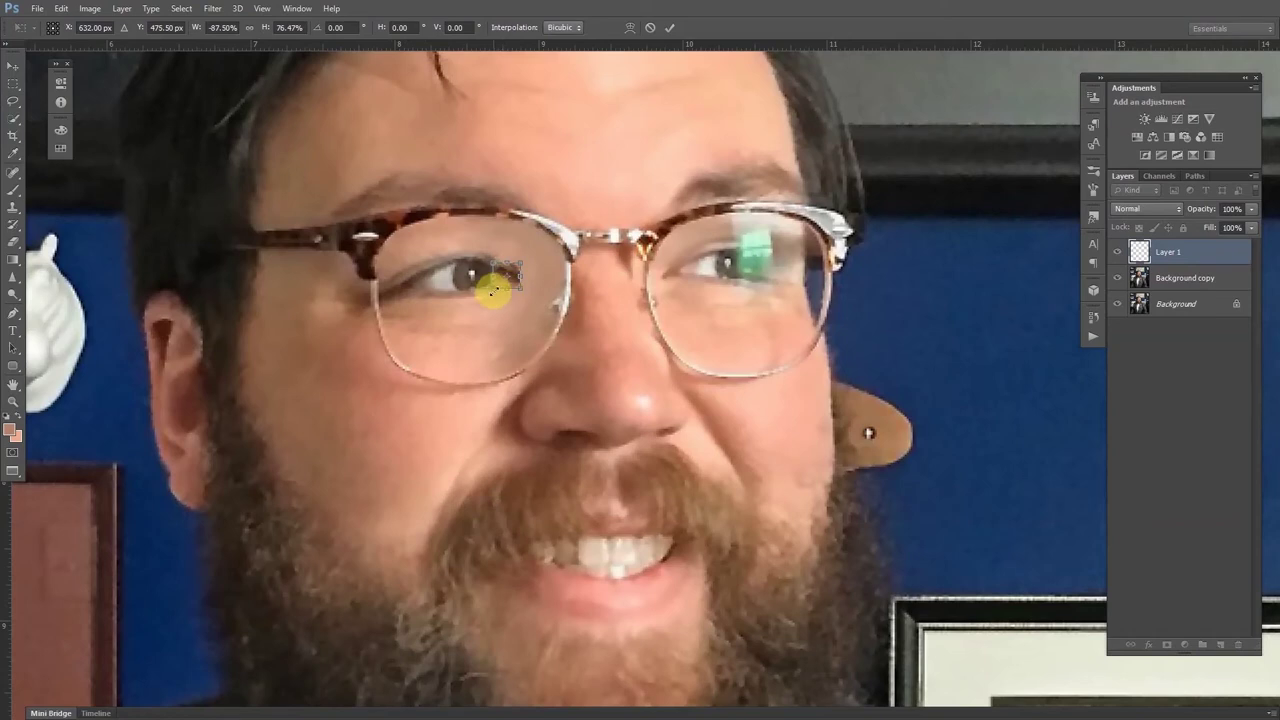
Nudge and reshape the patch, lower Layer 1's opacity, widen it slightly, and commit the transform
{"action": "mouse_move", "coordinate": [492, 294]}
{"action": "left_mouse_down"}
{"action": "mouse_move", "coordinate": [503, 286]}
{"action": "mouse_move", "coordinate": [494, 292]}
{"action": "left_mouse_up"}
{"action": "mouse_move", "coordinate": [491, 288]}
{"action": "left_mouse_down"}
{"action": "mouse_move", "coordinate": [523, 289]}
{"action": "mouse_move", "coordinate": [482, 280]}
{"action": "mouse_move", "coordinate": [492, 298]}
{"action": "mouse_move", "coordinate": [486, 286]}
{"action": "mouse_move", "coordinate": [519, 286]}
{"action": "mouse_move", "coordinate": [497, 289]}
{"action": "mouse_move", "coordinate": [494, 262]}
{"action": "mouse_move", "coordinate": [492, 286]}
{"action": "left_mouse_up"}
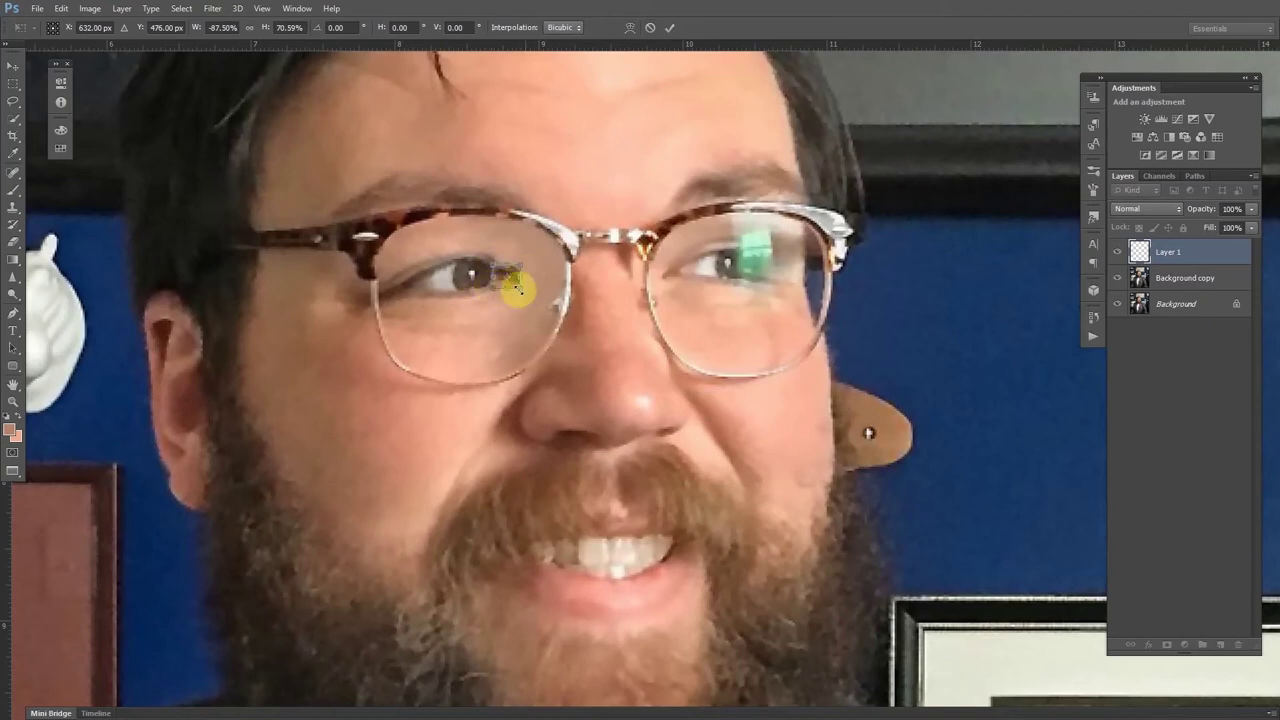
{"action": "left_click", "coordinate": [1251, 209]}
{"action": "left_click_drag", "start_coordinate": [1227, 229], "coordinate": [1219, 229]}
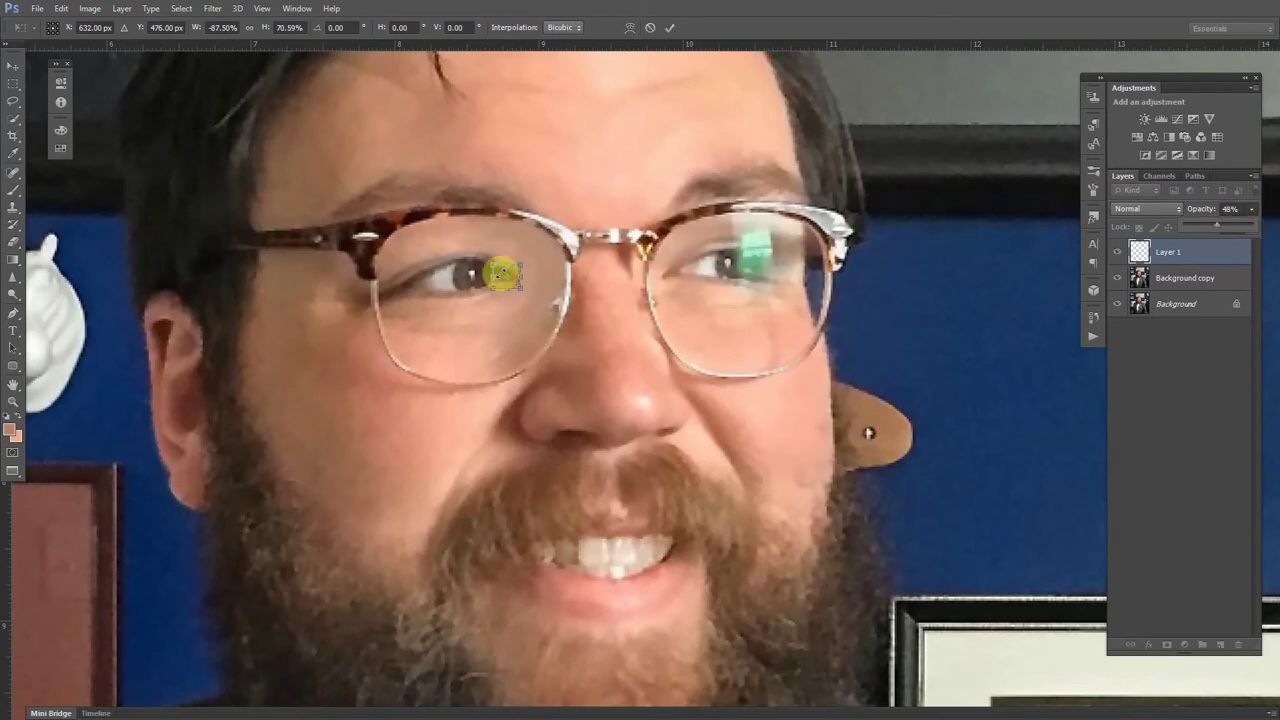
{"action": "key", "text": "ctrl+plus"}
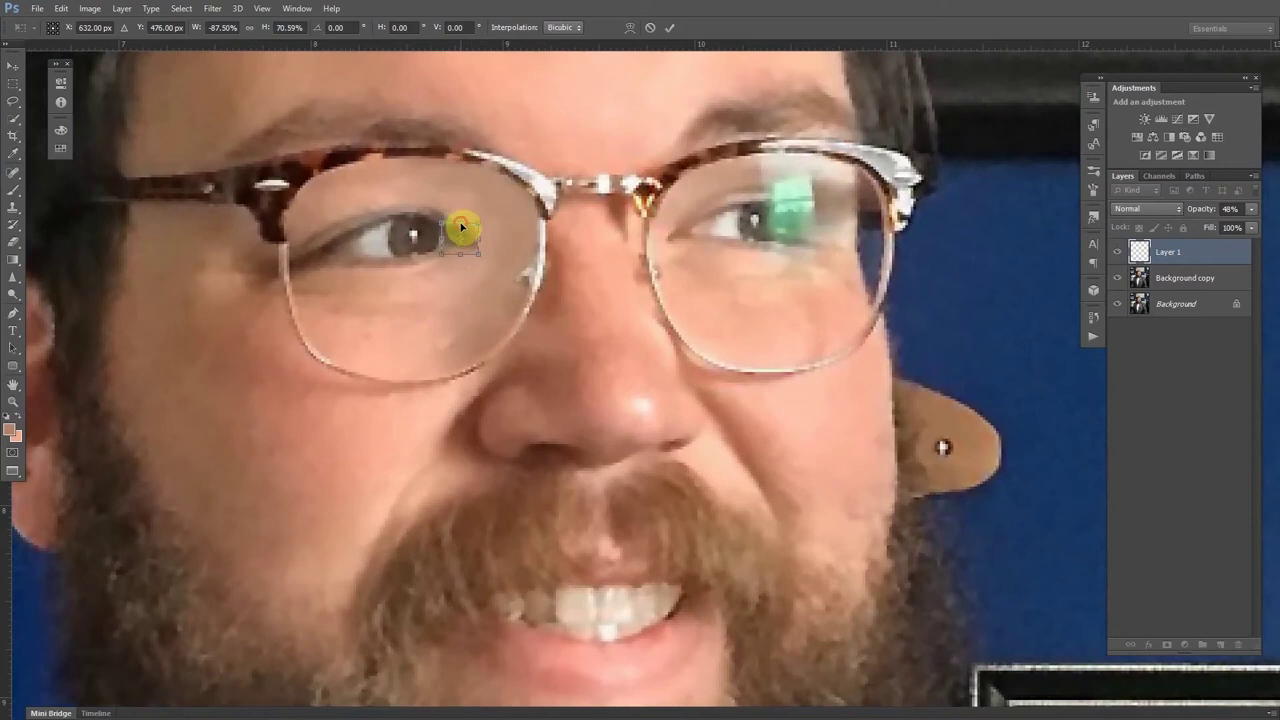
{"action": "left_click_drag", "start_coordinate": [463, 224], "coordinate": [467, 226]}
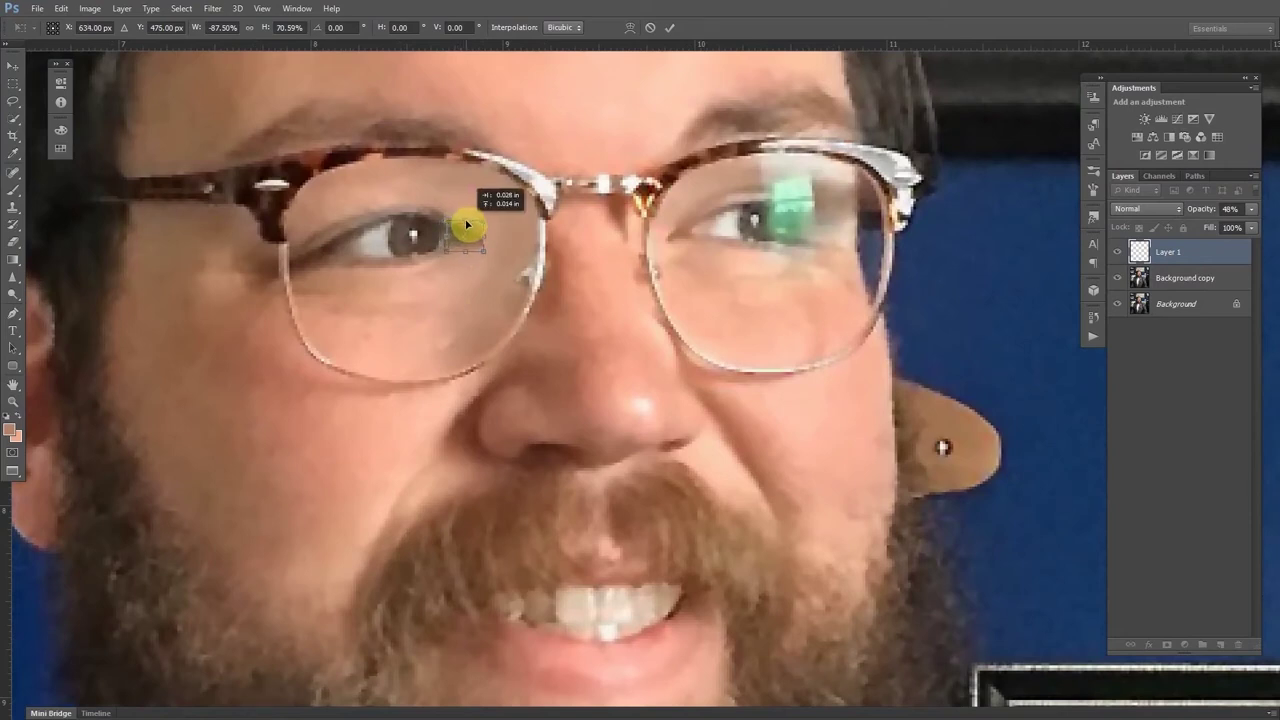
{"action": "left_click_drag", "start_coordinate": [485, 236], "coordinate": [438, 263]}
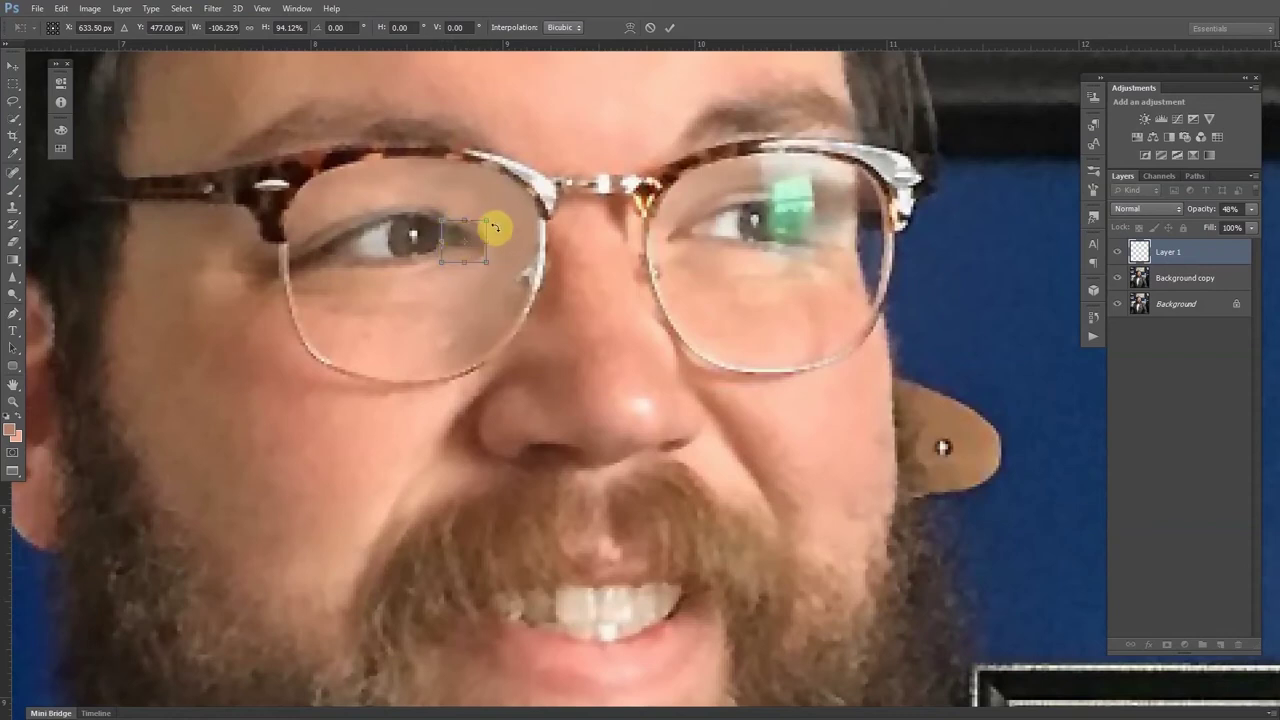
{"action": "key", "text": "Return"}
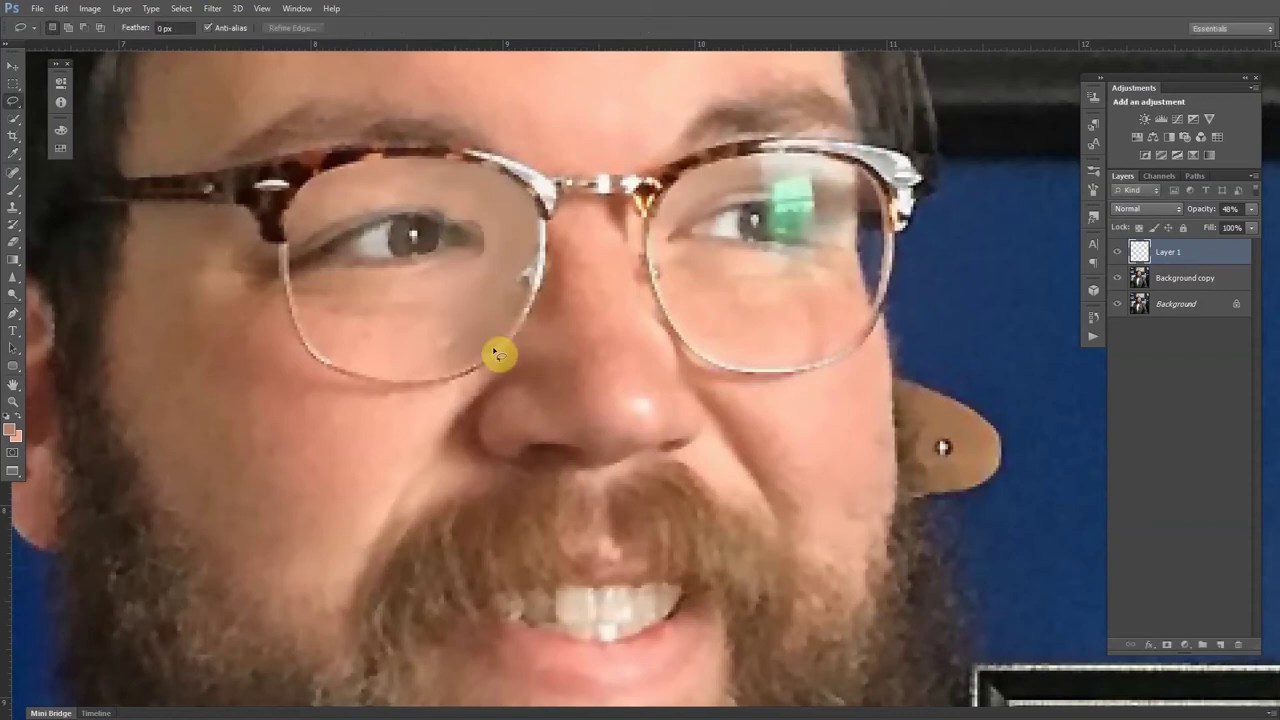
Soften the patch edges beside the left eye with a small Eraser at 20% opacity
{"action": "key", "text": "e"}
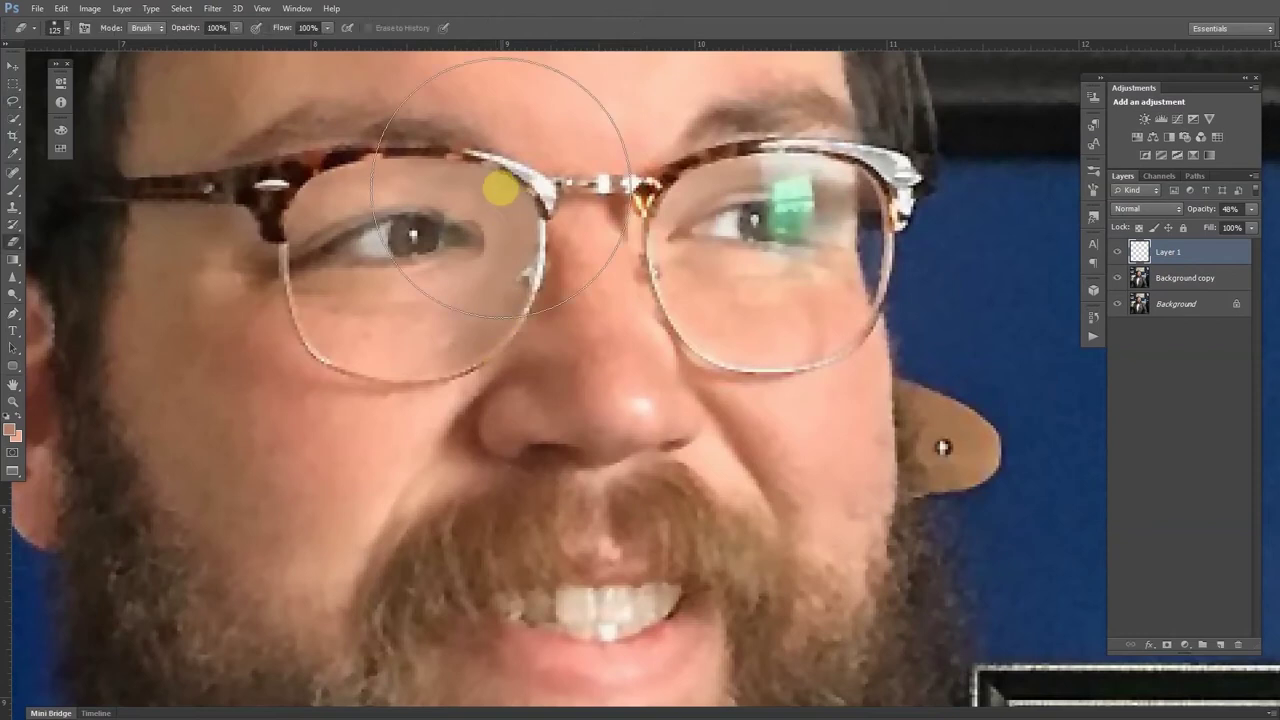
{"action": "key", "text": "bracketleft"}
{"action": "key", "text": "bracketleft"}
{"action": "key", "text": "bracketleft"}
{"action": "key", "text": "bracketleft"}
{"action": "key", "text": "bracketleft"}
{"action": "key", "text": "bracketleft"}
{"action": "key", "text": "bracketleft"}
{"action": "key", "text": "bracketleft"}
{"action": "key", "text": "bracketleft"}
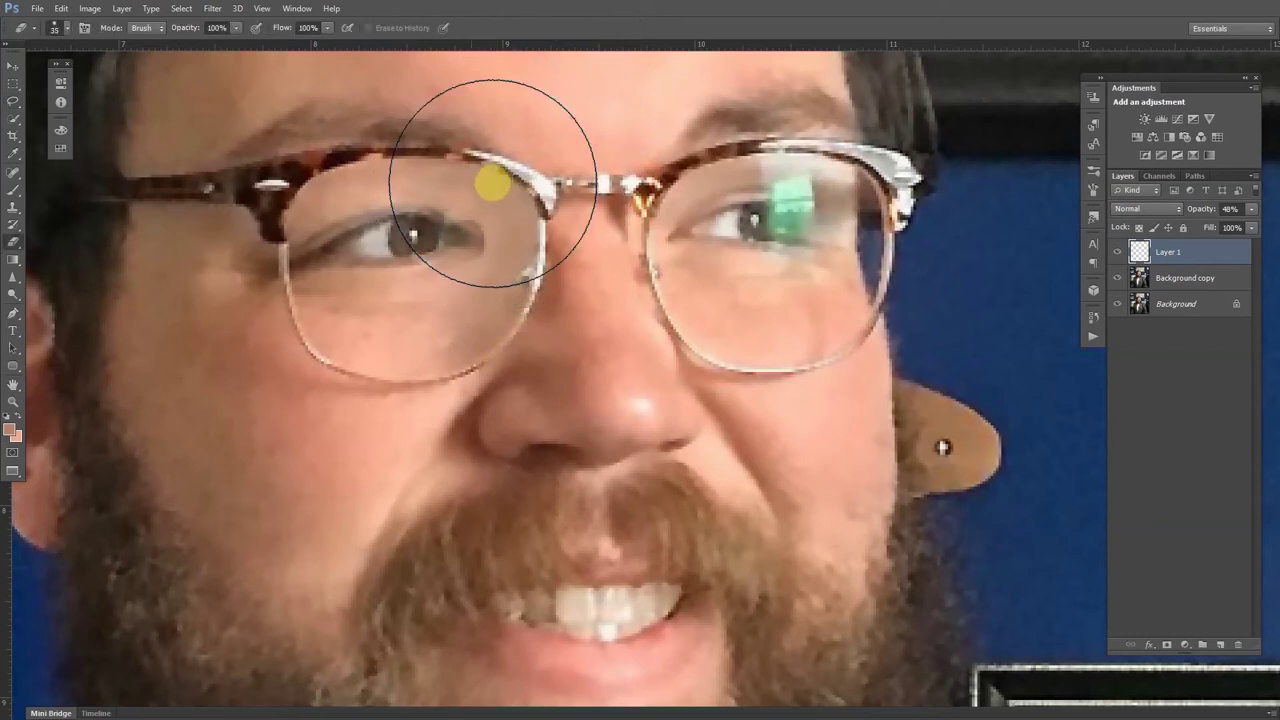
{"action": "key", "text": "bracketleft"}
{"action": "key", "text": "bracketleft"}
{"action": "key", "text": "bracketleft"}
{"action": "key", "text": "bracketleft"}
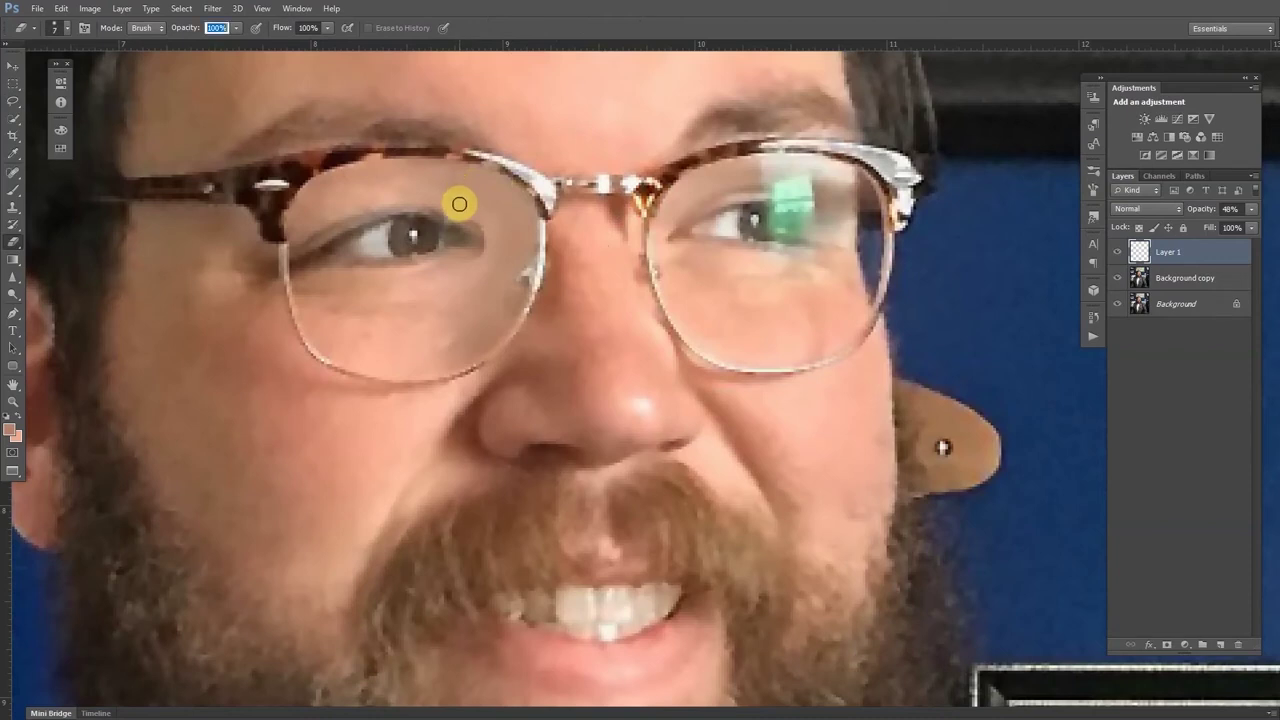
{"action": "key", "text": "Return"}
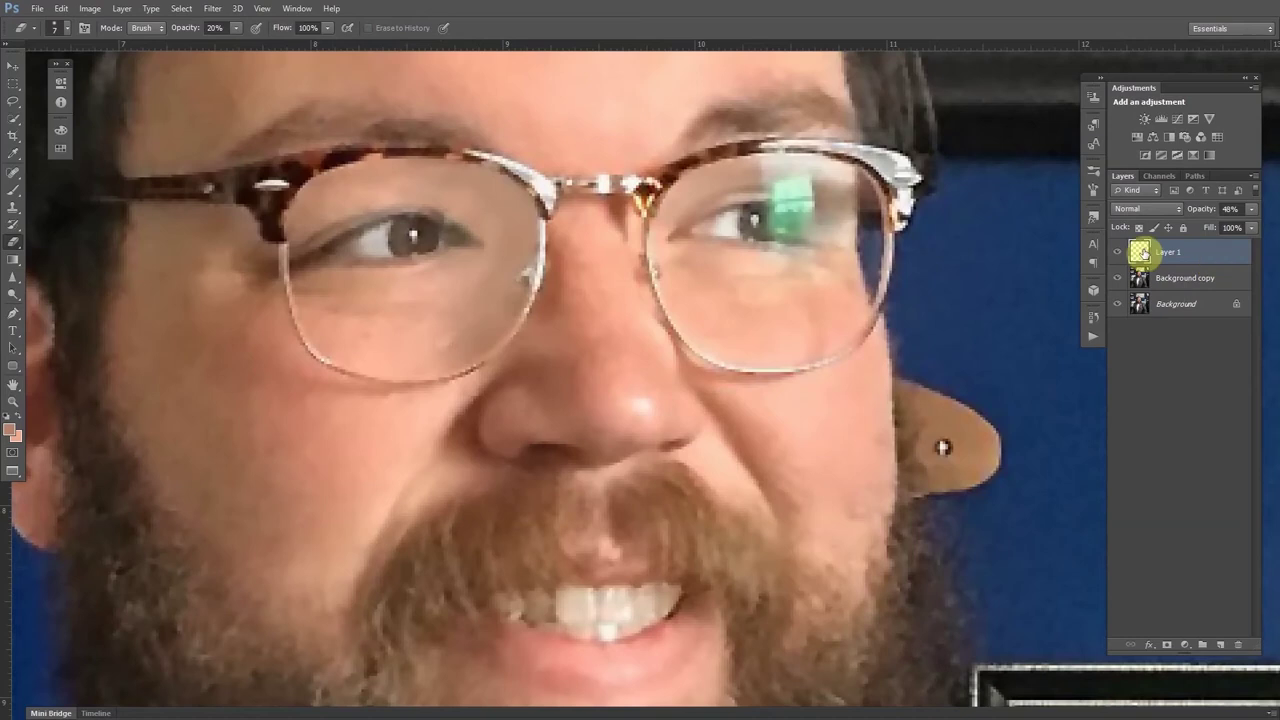
{"action": "left_click", "coordinate": [1118, 253]}
Compare with and without Layer 1, raise its opacity to about 72%, and erase a bit more around the patch
{"action": "left_click", "coordinate": [1118, 254]}
{"action": "left_click", "coordinate": [1118, 254]}
{"action": "left_click", "coordinate": [1118, 254]}
{"action": "left_click", "coordinate": [1252, 209]}
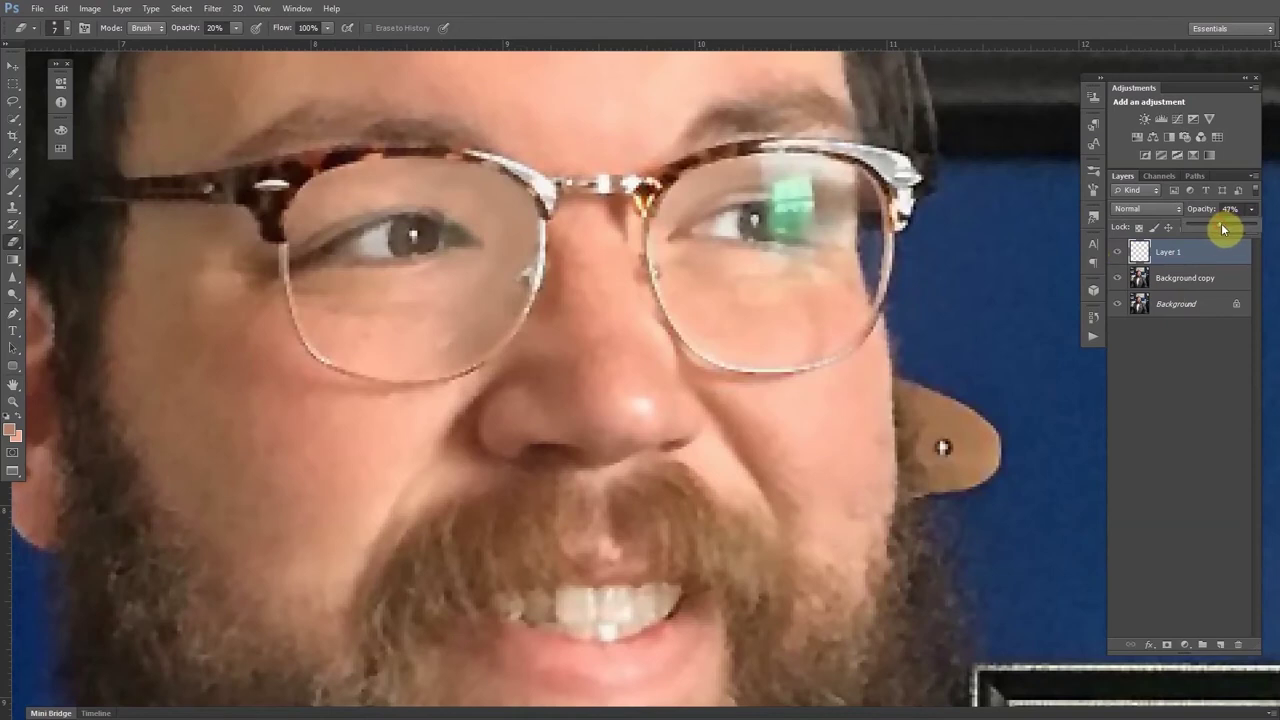
{"action": "left_click_drag", "start_coordinate": [1224, 230], "coordinate": [1238, 230]}
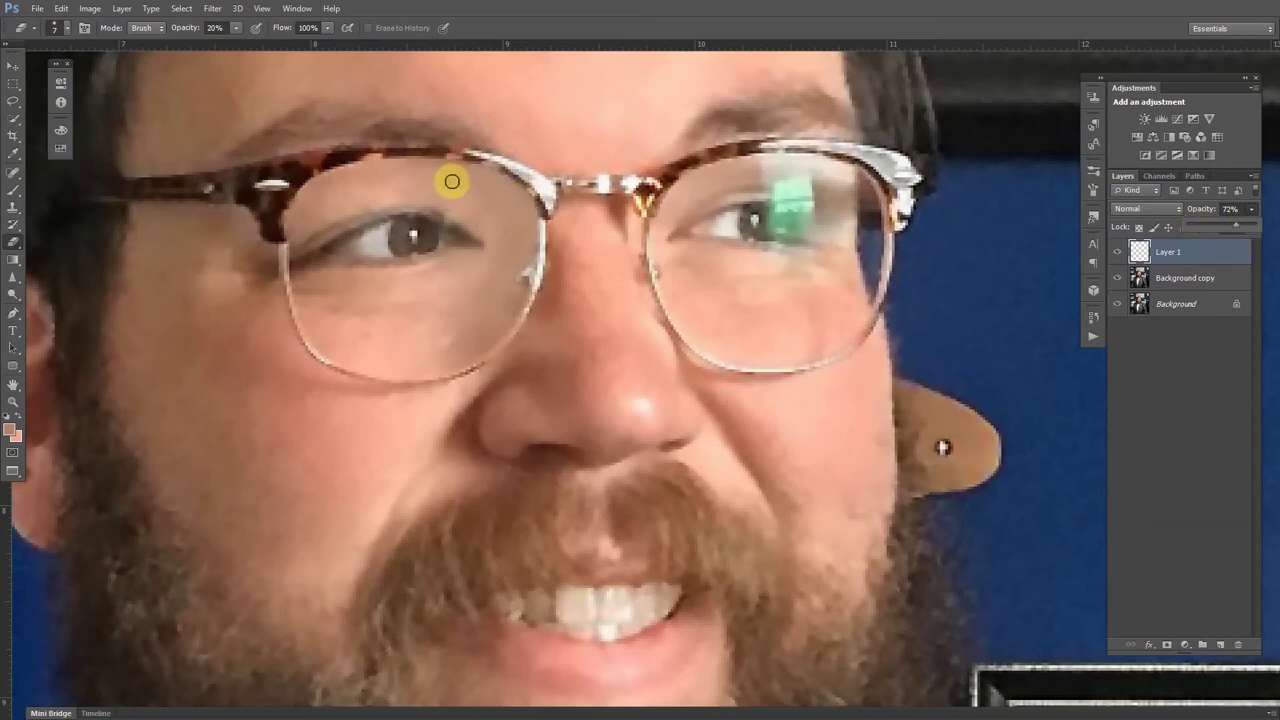
{"action": "mouse_move", "coordinate": [457, 240]}
{"action": "left_mouse_down"}
{"action": "mouse_move", "coordinate": [437, 214]}
{"action": "mouse_move", "coordinate": [455, 232]}
{"action": "left_mouse_up"}
Merge Layer 1 down into Background copy
{"action": "right_click", "coordinate": [1222, 254]}
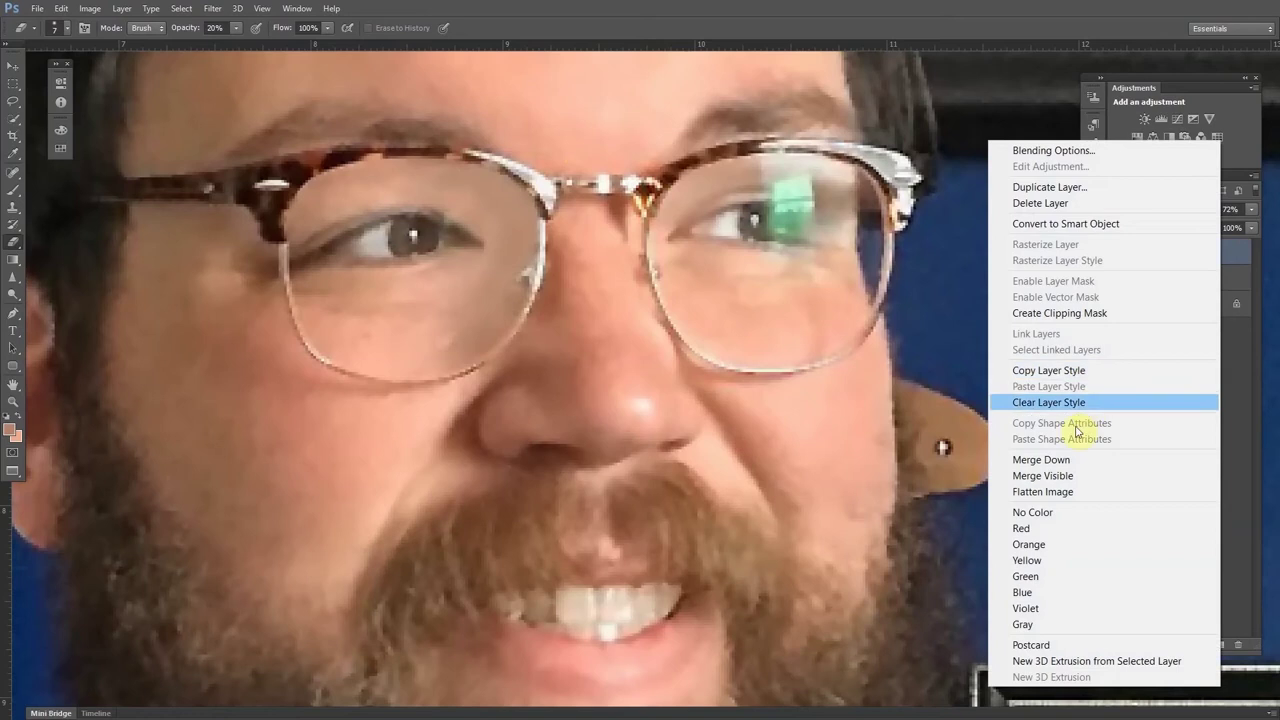
{"action": "left_click", "coordinate": [1040, 460]}
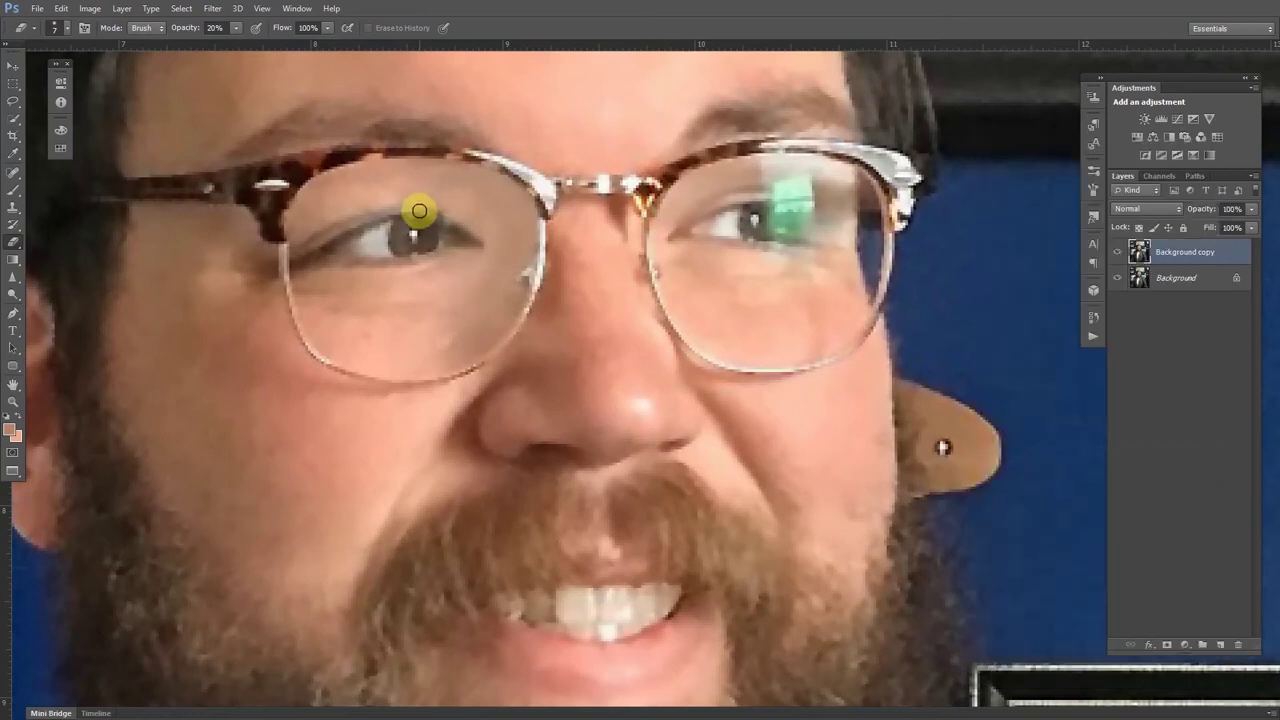
{"action": "key", "text": "s"}
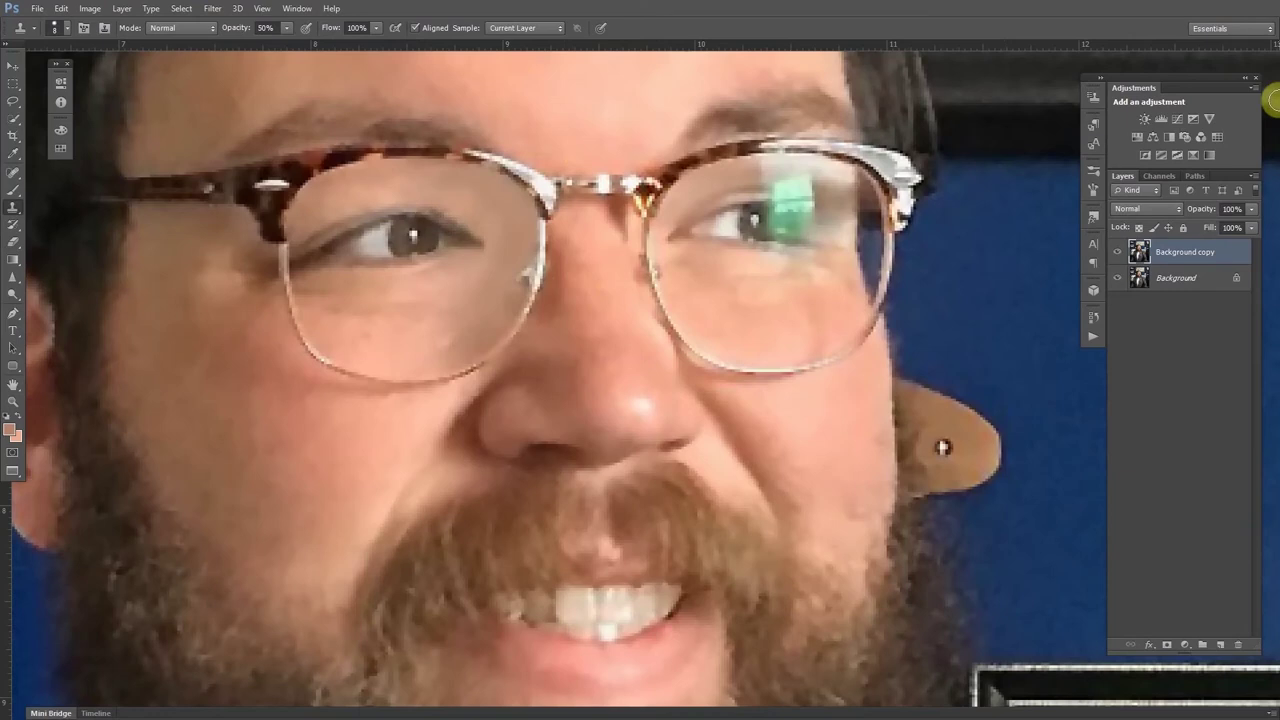
Pick the Clone Stamp tool and fit the whole portrait on screen
{"action": "left_click", "coordinate": [461, 157], "text": "alt"}
{"action": "key", "text": "ctrl+0"}
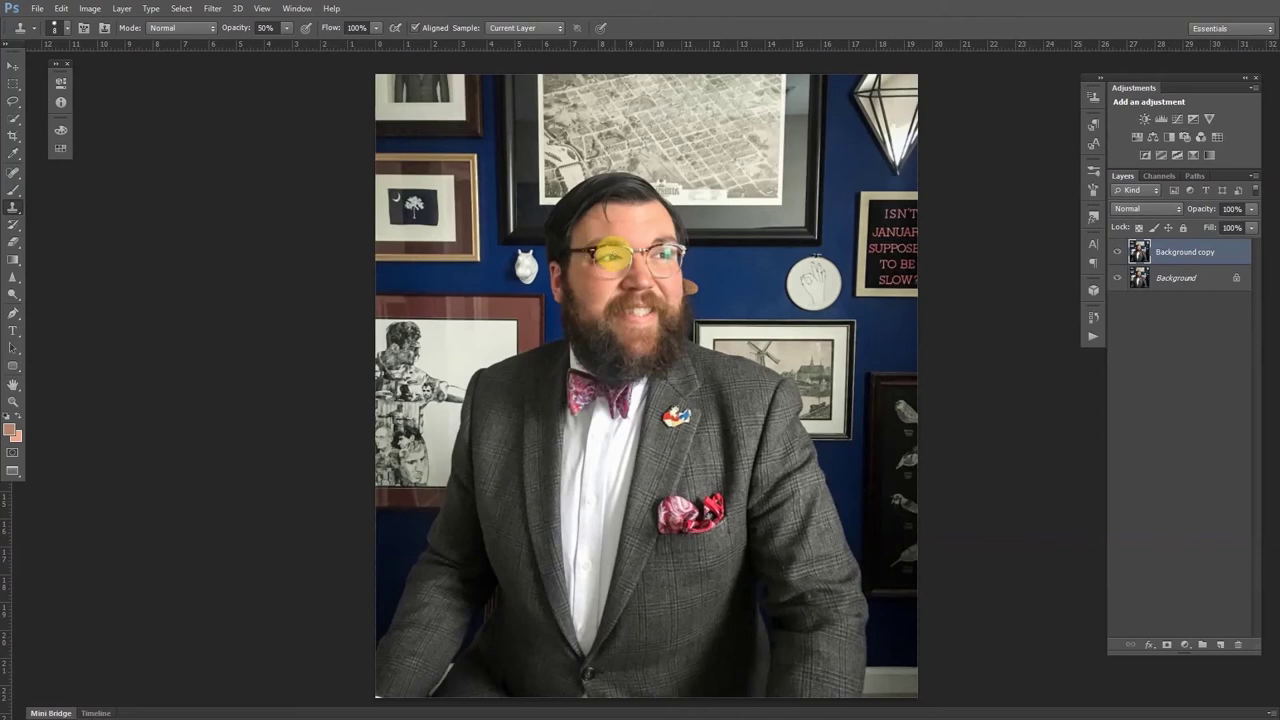
Zoom in twice and pan so the man's face and glasses fill the view
{"action": "scroll", "coordinate": [612, 262], "scroll_direction": "up", "scroll_amount": 3}
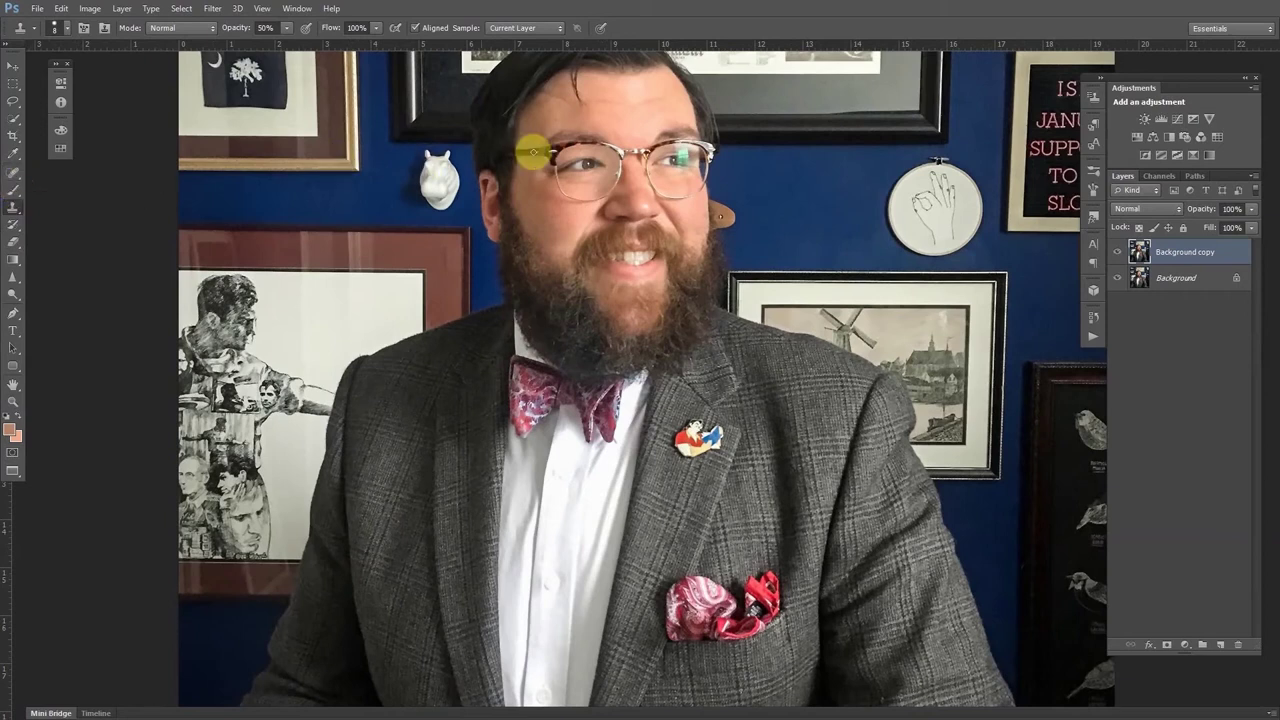
{"action": "key", "text": "w"}
{"action": "key", "text": "ctrl+0"}
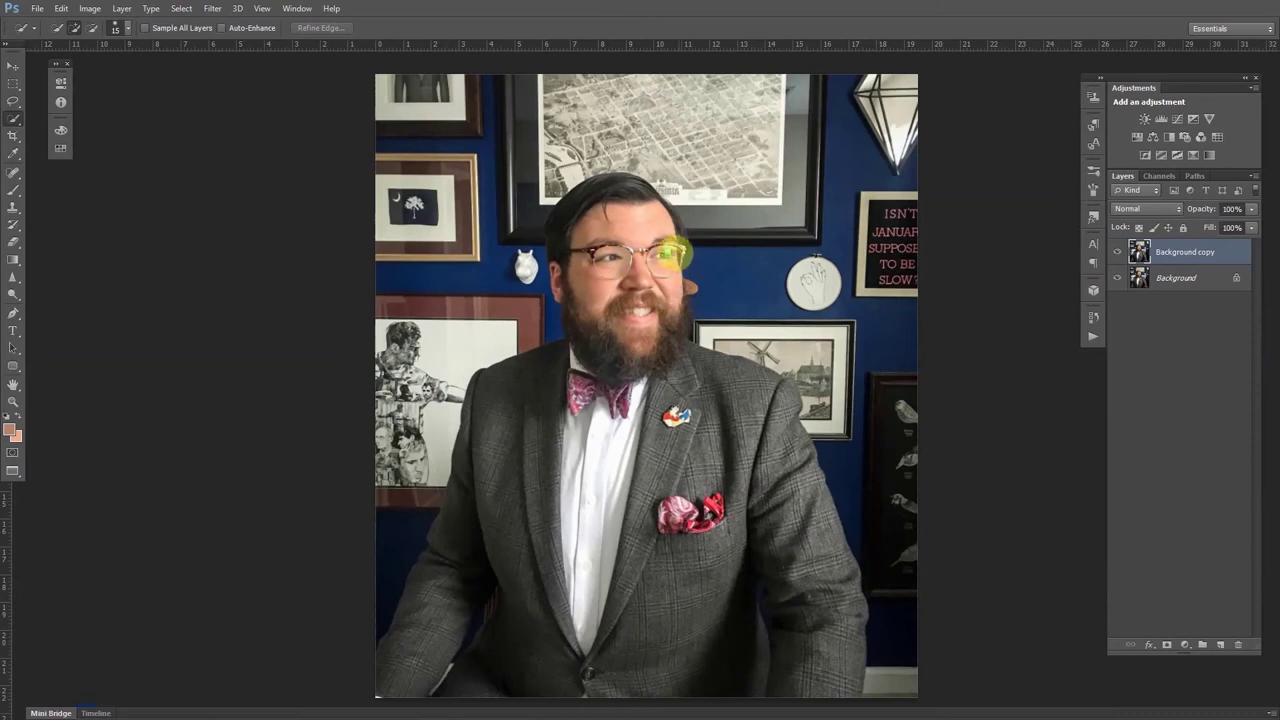
{"action": "key", "text": "ctrl+plus"}
{"action": "key", "text": "ctrl+plus"}
{"action": "key", "text": "ctrl+plus"}
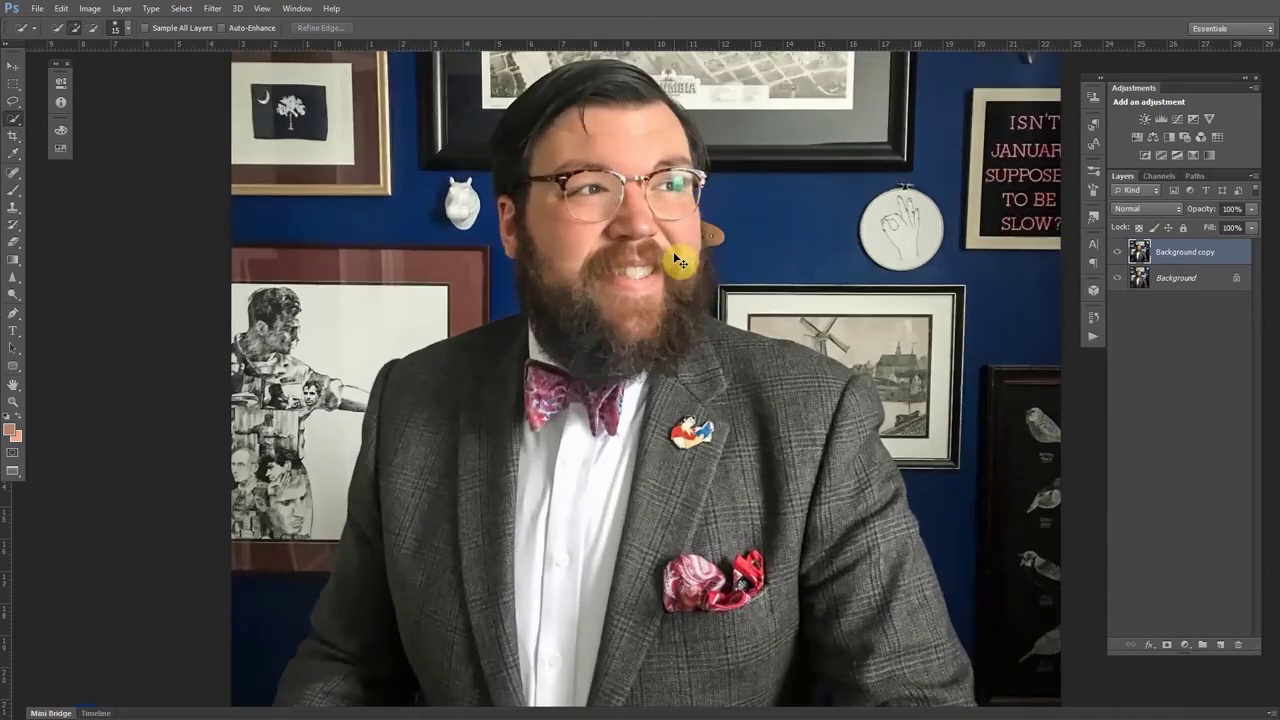
{"action": "mouse_move", "coordinate": [689, 223]}
{"action": "left_mouse_down"}
{"action": "mouse_move", "coordinate": [680, 389]}
{"action": "mouse_move", "coordinate": [637, 476]}
{"action": "mouse_move", "coordinate": [686, 531]}
{"action": "mouse_move", "coordinate": [640, 497]}
{"action": "left_mouse_up"}
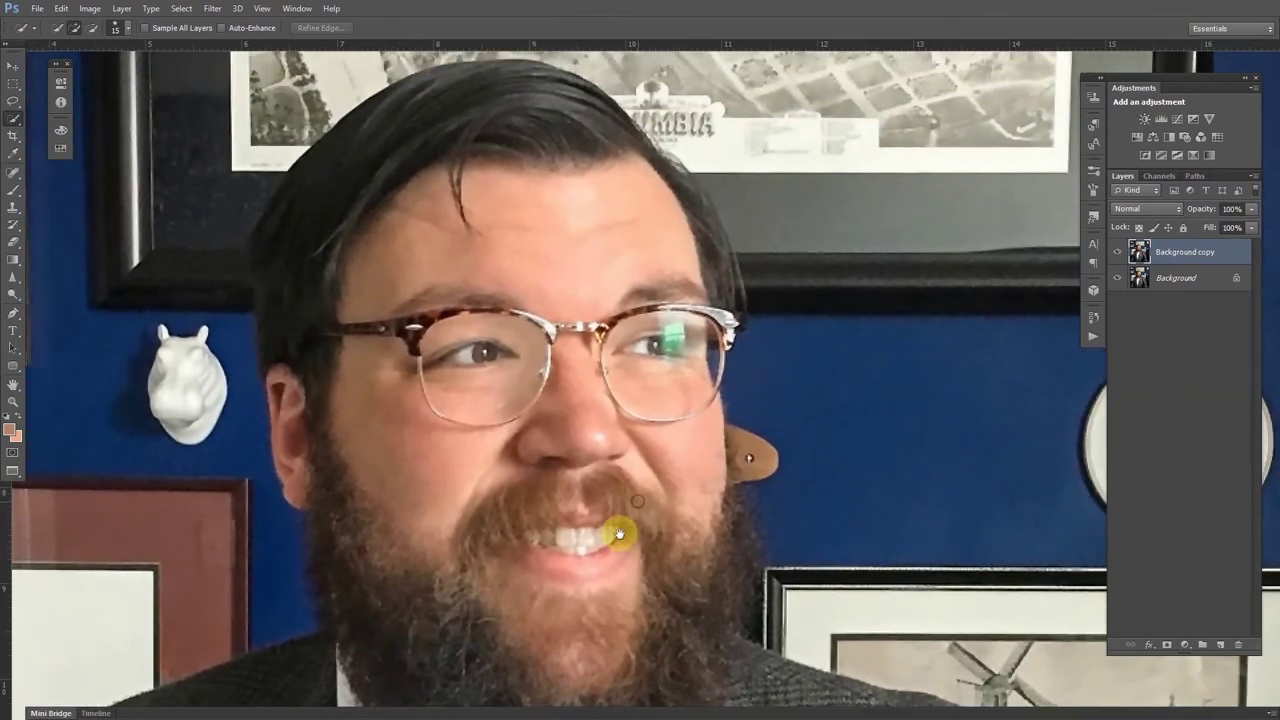
{"action": "key", "text": "ctrl+plus"}
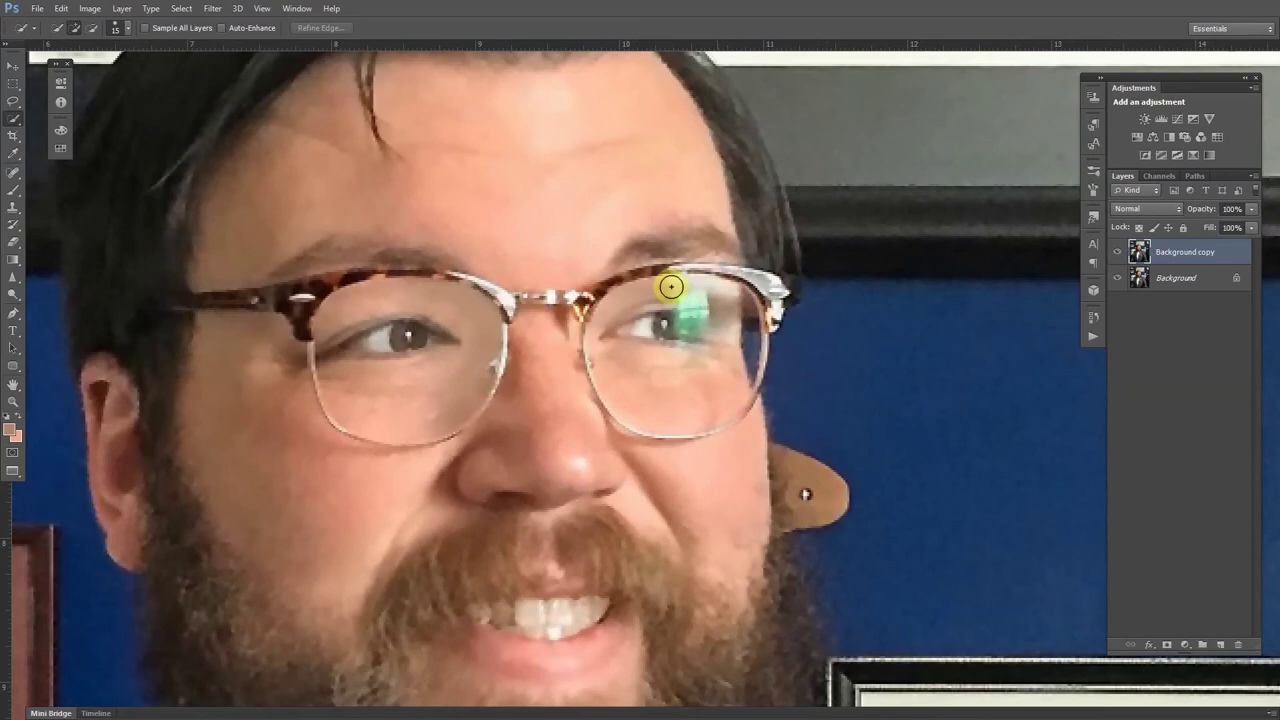
Clone clean lens texture from beside the glare over the green reflection at 20% opacity
{"action": "key", "text": "s"}
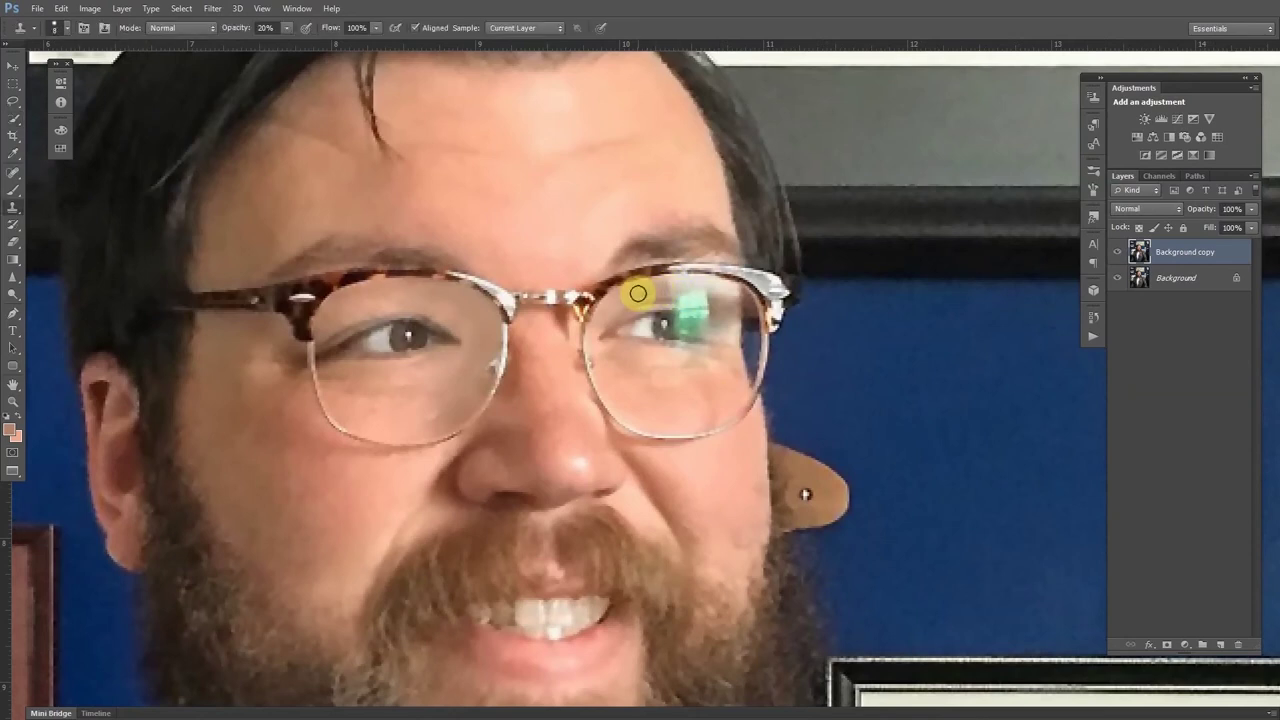
{"action": "left_click", "coordinate": [634, 294], "text": "alt"}
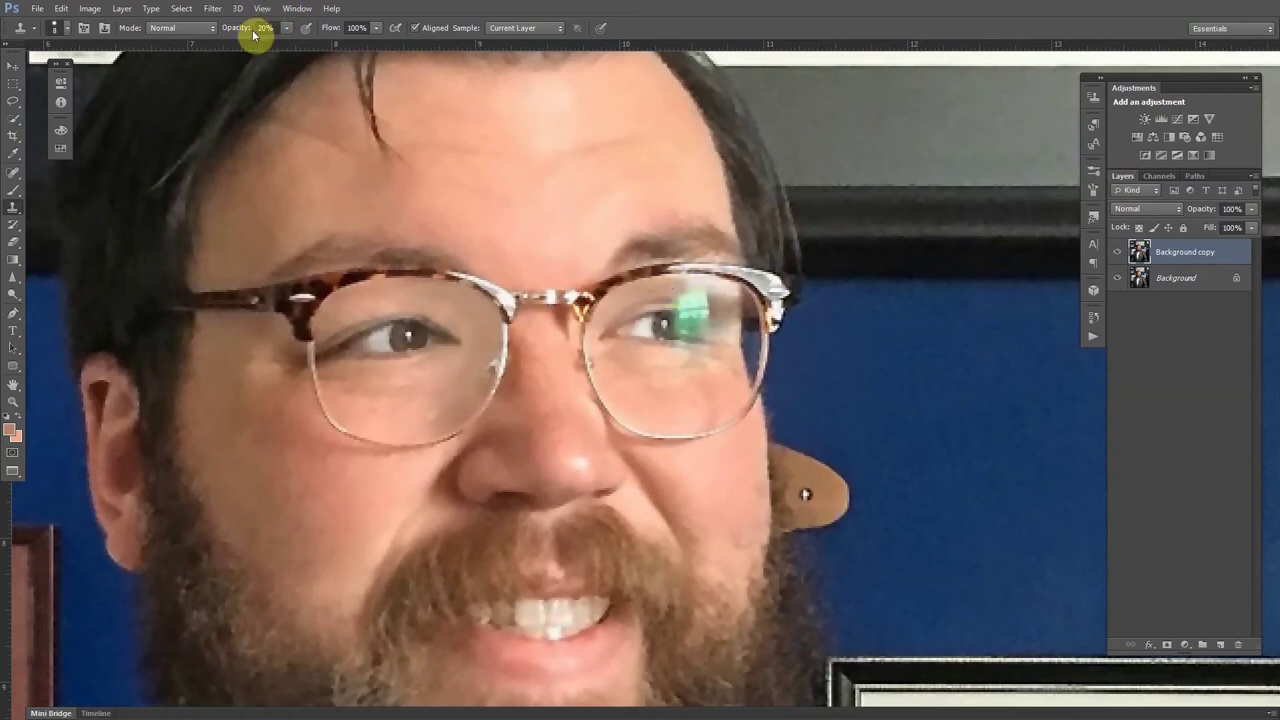
{"action": "mouse_move", "coordinate": [656, 307]}
{"action": "left_mouse_down"}
{"action": "mouse_move", "coordinate": [647, 287]}
{"action": "mouse_move", "coordinate": [672, 289]}
{"action": "left_mouse_up"}
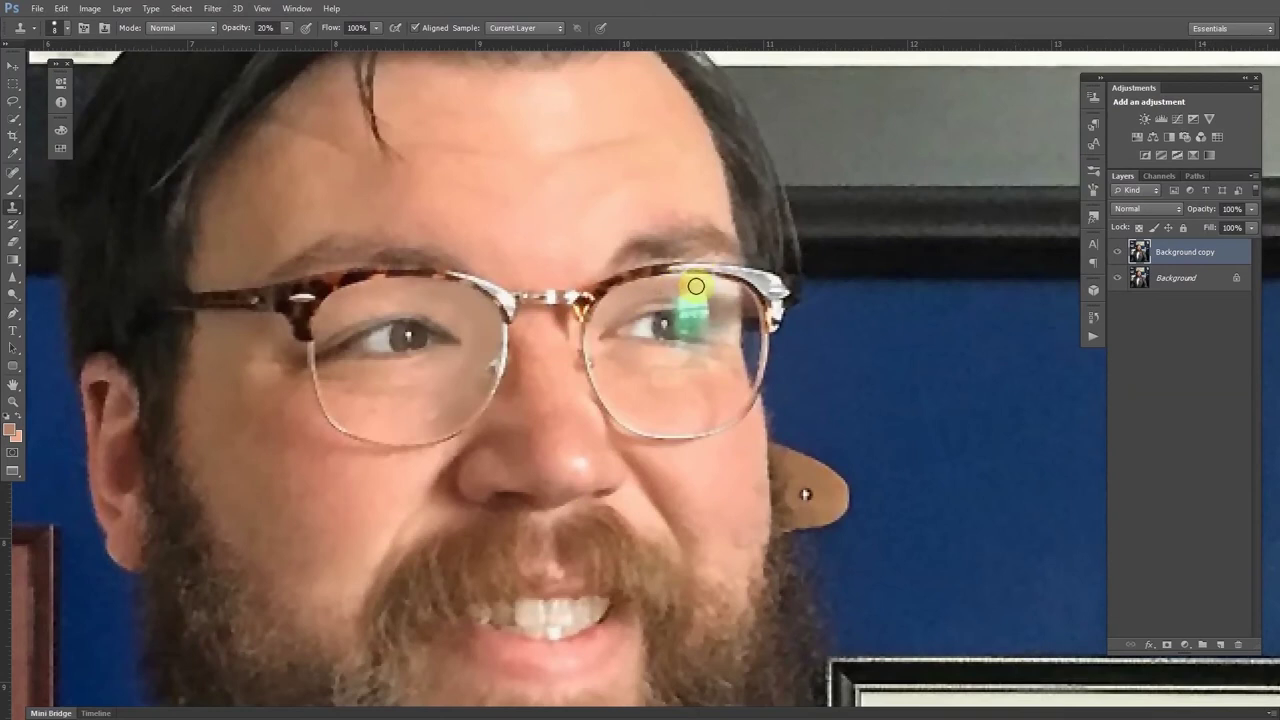
{"action": "mouse_move", "coordinate": [658, 285]}
{"action": "left_mouse_down"}
{"action": "mouse_move", "coordinate": [714, 313]}
{"action": "mouse_move", "coordinate": [696, 361]}
{"action": "mouse_move", "coordinate": [735, 337]}
{"action": "mouse_move", "coordinate": [724, 308]}
{"action": "mouse_move", "coordinate": [693, 291]}
{"action": "mouse_move", "coordinate": [713, 317]}
{"action": "mouse_move", "coordinate": [698, 289]}
{"action": "mouse_move", "coordinate": [727, 308]}
{"action": "mouse_move", "coordinate": [679, 294]}
{"action": "mouse_move", "coordinate": [732, 295]}
{"action": "mouse_move", "coordinate": [699, 300]}
{"action": "left_mouse_up"}
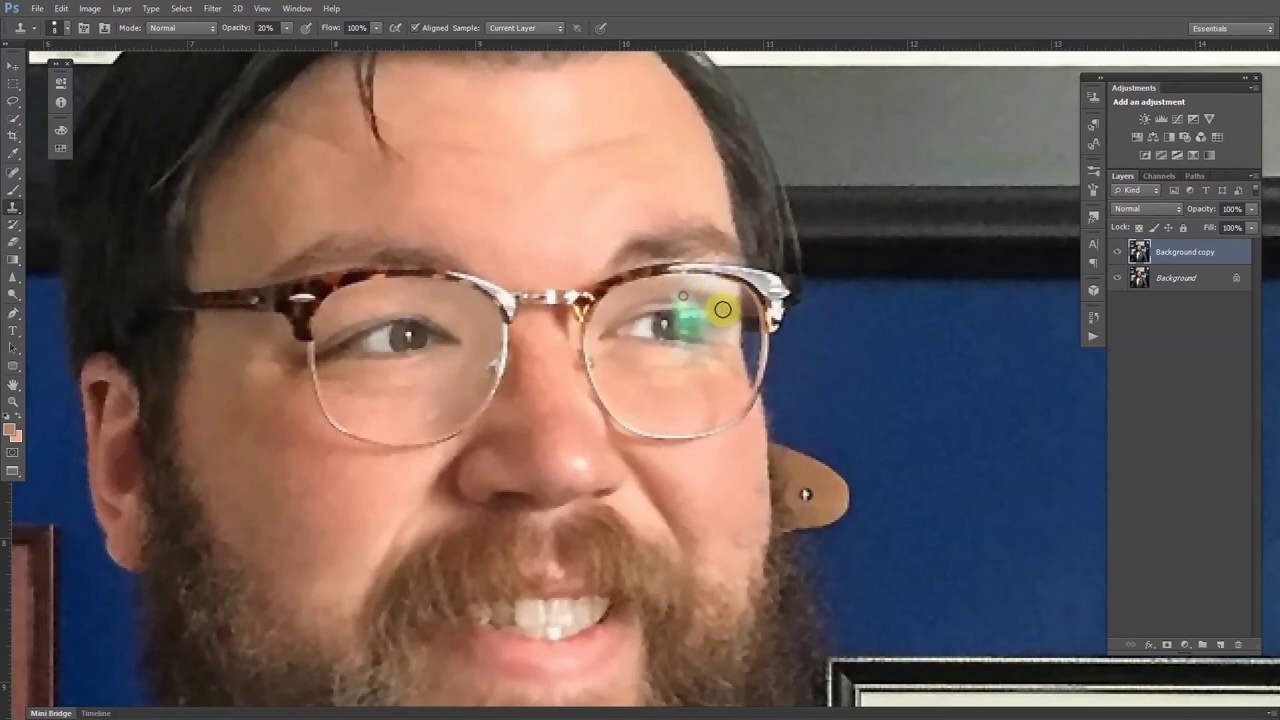
{"action": "mouse_move", "coordinate": [679, 298]}
{"action": "left_mouse_down"}
{"action": "mouse_move", "coordinate": [715, 314]}
{"action": "mouse_move", "coordinate": [646, 307]}
{"action": "left_mouse_up"}
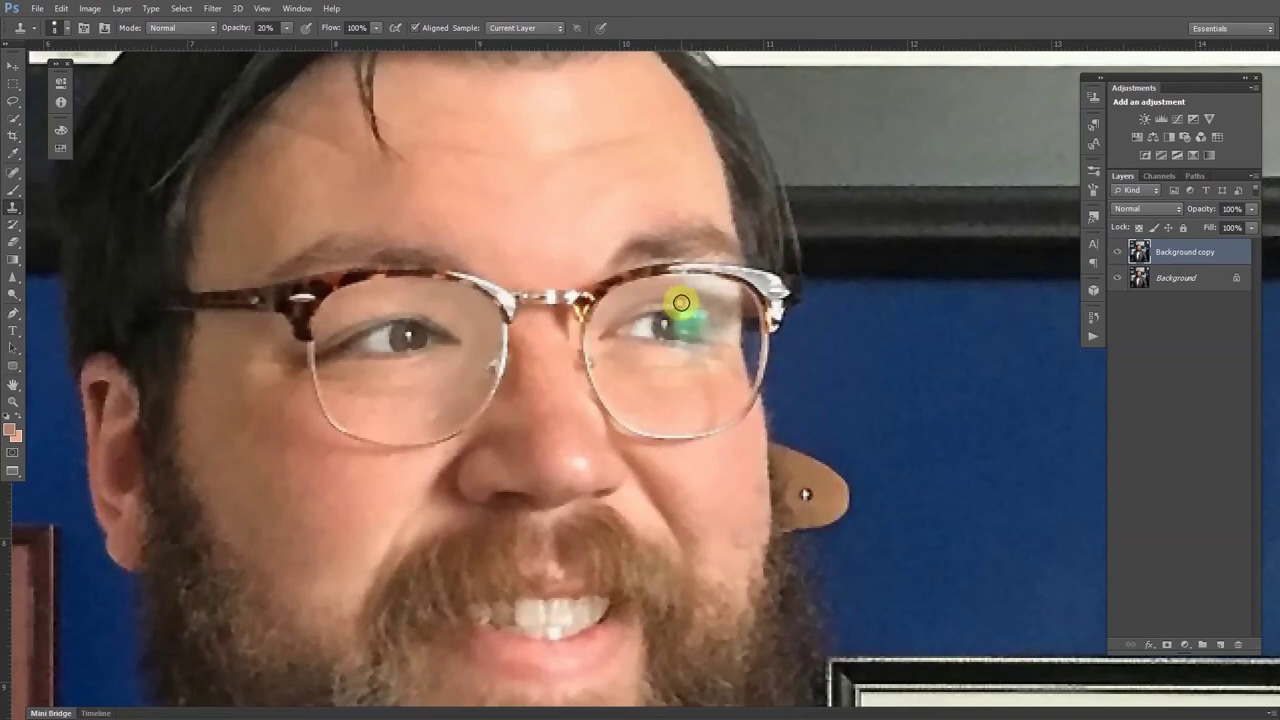
{"action": "left_click_drag", "start_coordinate": [650, 290], "coordinate": [671, 295]}
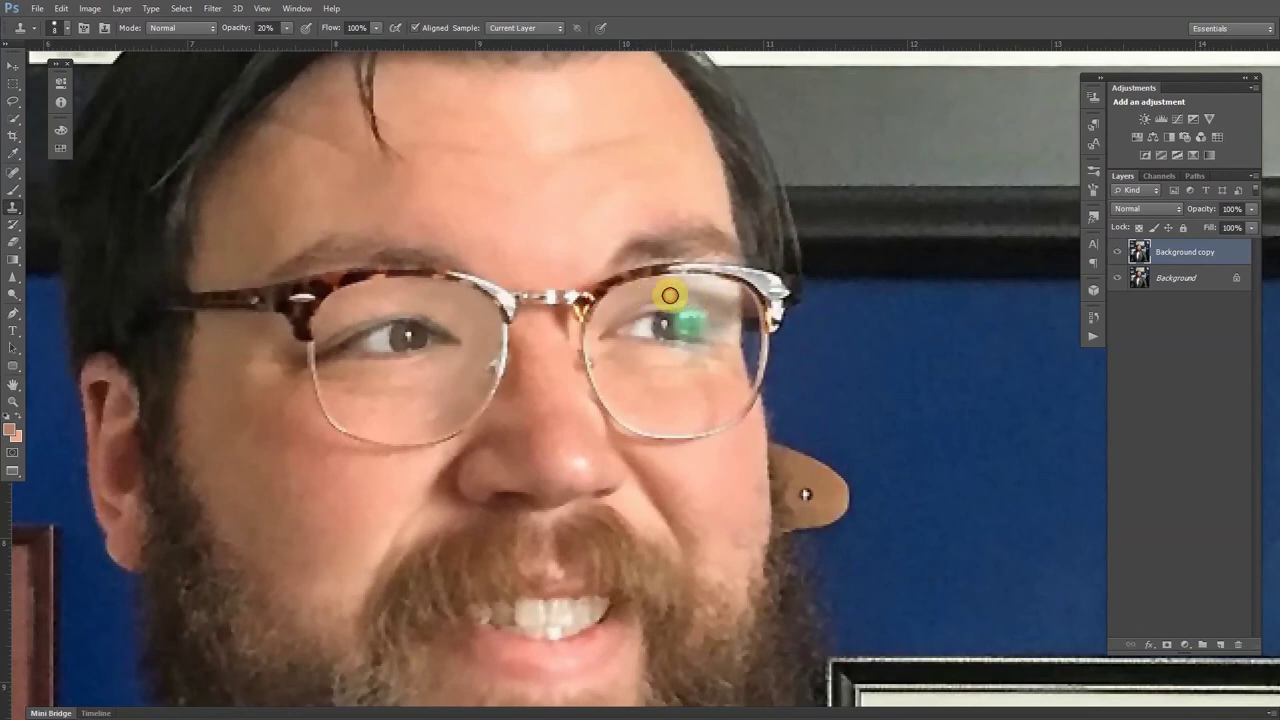
Sample a clean area lower on the lens and keep cloning over the remaining glare
{"action": "left_click", "coordinate": [699, 358], "text": "alt"}
{"action": "mouse_move", "coordinate": [701, 350]}
{"action": "left_mouse_down"}
{"action": "mouse_move", "coordinate": [720, 337]}
{"action": "mouse_move", "coordinate": [686, 354]}
{"action": "mouse_move", "coordinate": [726, 337]}
{"action": "mouse_move", "coordinate": [683, 289]}
{"action": "mouse_move", "coordinate": [680, 320]}
{"action": "mouse_move", "coordinate": [618, 367]}
{"action": "left_mouse_up"}
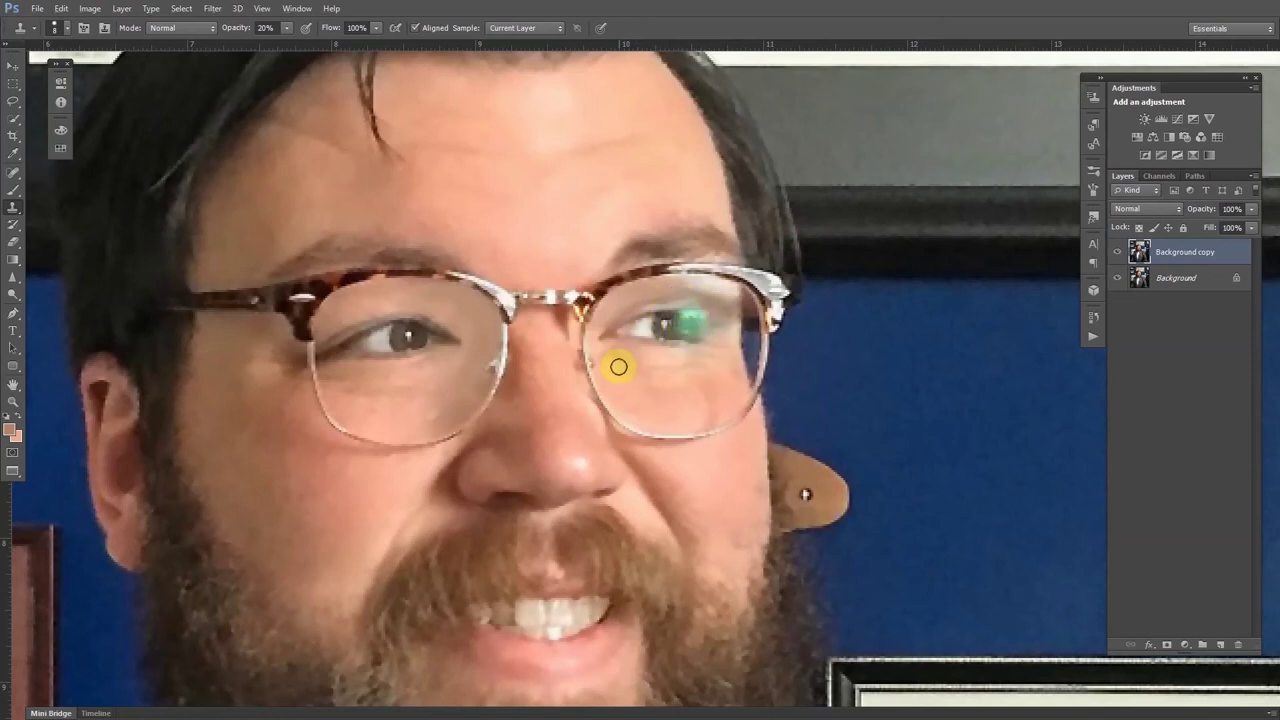
{"action": "mouse_move", "coordinate": [618, 367]}
{"action": "left_mouse_down"}
{"action": "mouse_move", "coordinate": [666, 297]}
{"action": "mouse_move", "coordinate": [691, 306]}
{"action": "mouse_move", "coordinate": [643, 300]}
{"action": "mouse_move", "coordinate": [650, 316]}
{"action": "left_mouse_up"}
{"action": "key", "text": "i"}
{"action": "left_click", "coordinate": [663, 300]}
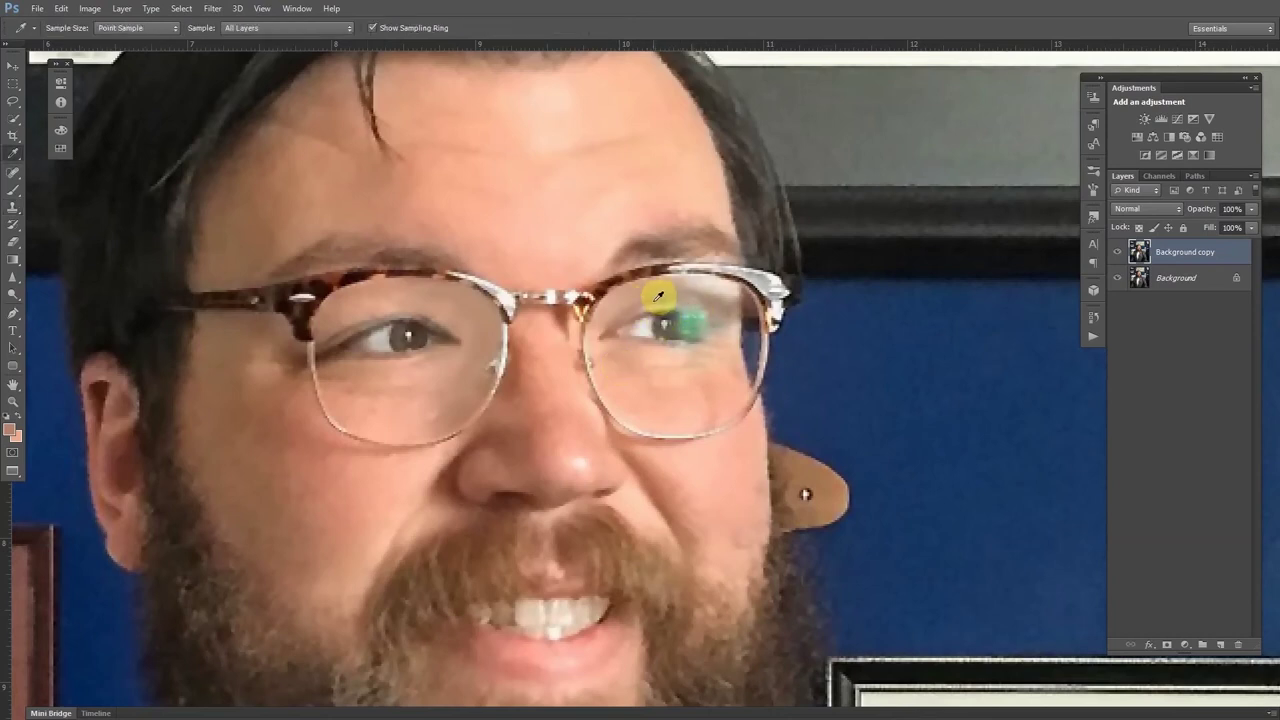
Sample the skin tone beside the glare and set up the Brush at 20% opacity
{"action": "left_click", "coordinate": [655, 297]}
{"action": "left_click", "coordinate": [660, 302]}
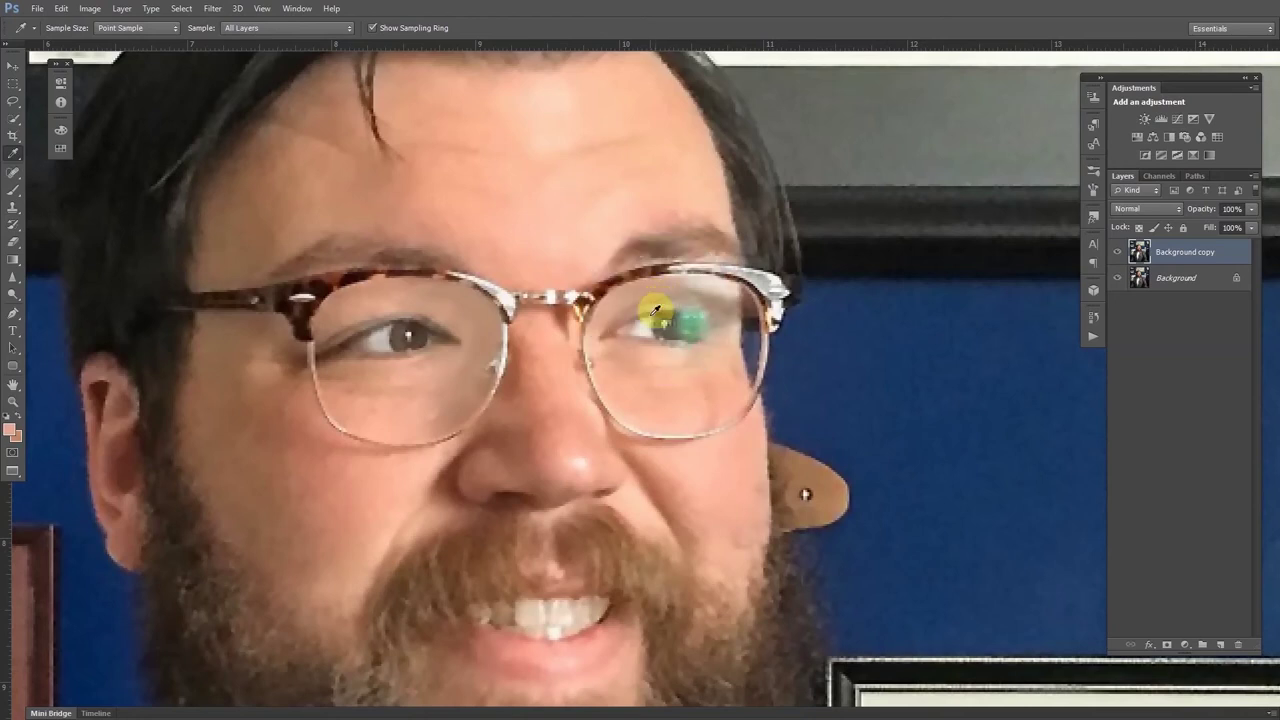
{"action": "key", "text": "b"}
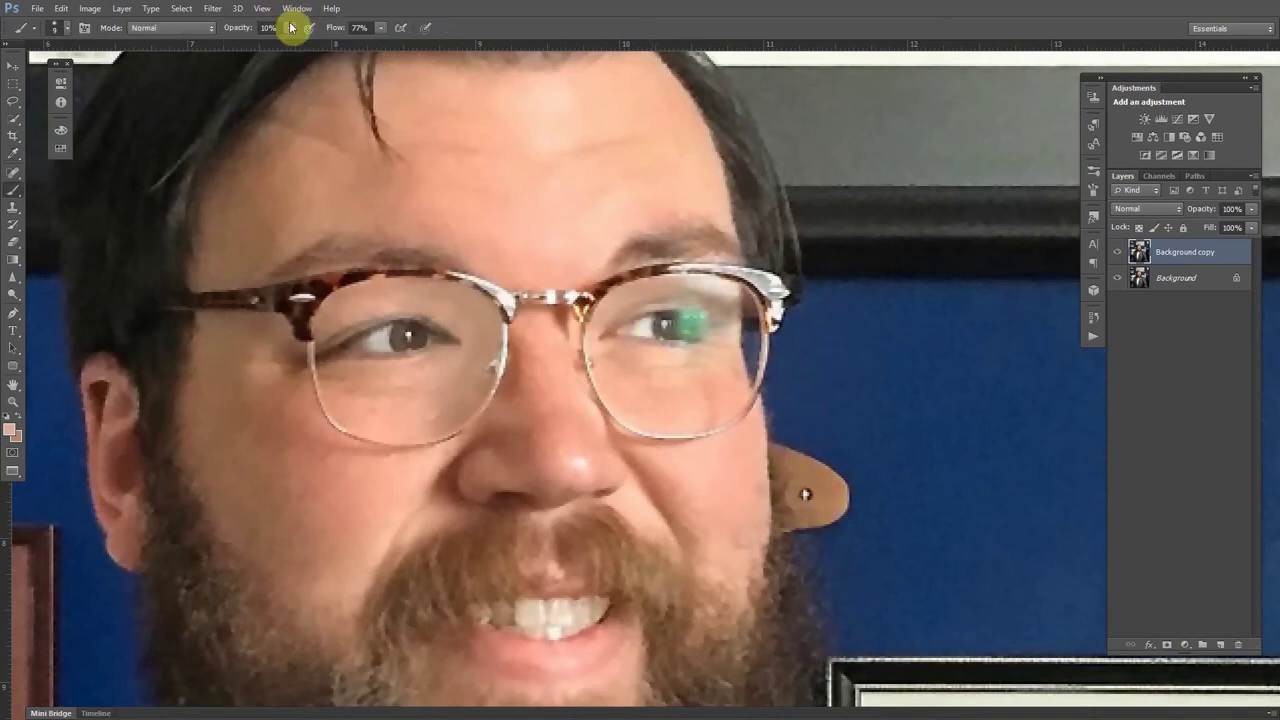
{"action": "key", "text": "2"}
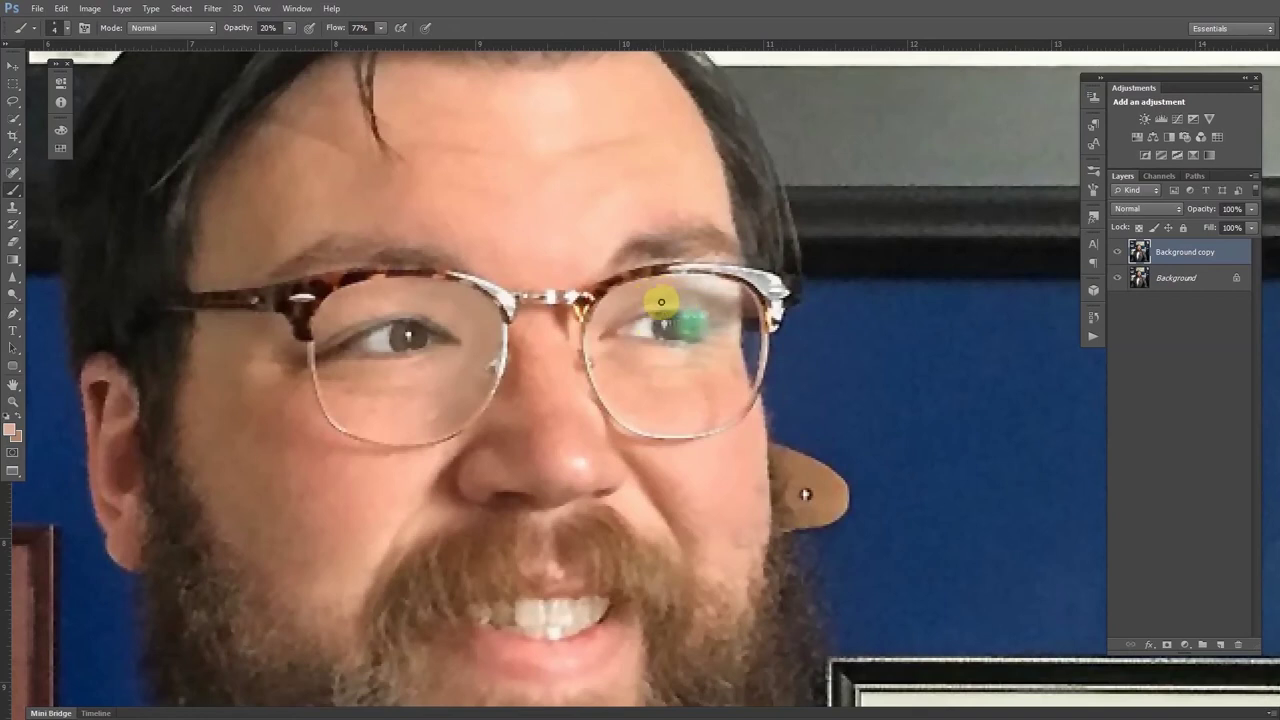
Paint the sampled tone over the green patch, eye area and iris on the right lens
{"action": "left_click_drag", "start_coordinate": [652, 300], "coordinate": [705, 304]}
{"action": "mouse_move", "coordinate": [685, 300]}
{"action": "left_mouse_down"}
{"action": "mouse_move", "coordinate": [642, 299]}
{"action": "mouse_move", "coordinate": [710, 306]}
{"action": "mouse_move", "coordinate": [669, 300]}
{"action": "mouse_move", "coordinate": [708, 317]}
{"action": "mouse_move", "coordinate": [666, 304]}
{"action": "mouse_move", "coordinate": [713, 326]}
{"action": "mouse_move", "coordinate": [661, 301]}
{"action": "mouse_move", "coordinate": [709, 325]}
{"action": "mouse_move", "coordinate": [675, 305]}
{"action": "mouse_move", "coordinate": [711, 335]}
{"action": "left_mouse_up"}
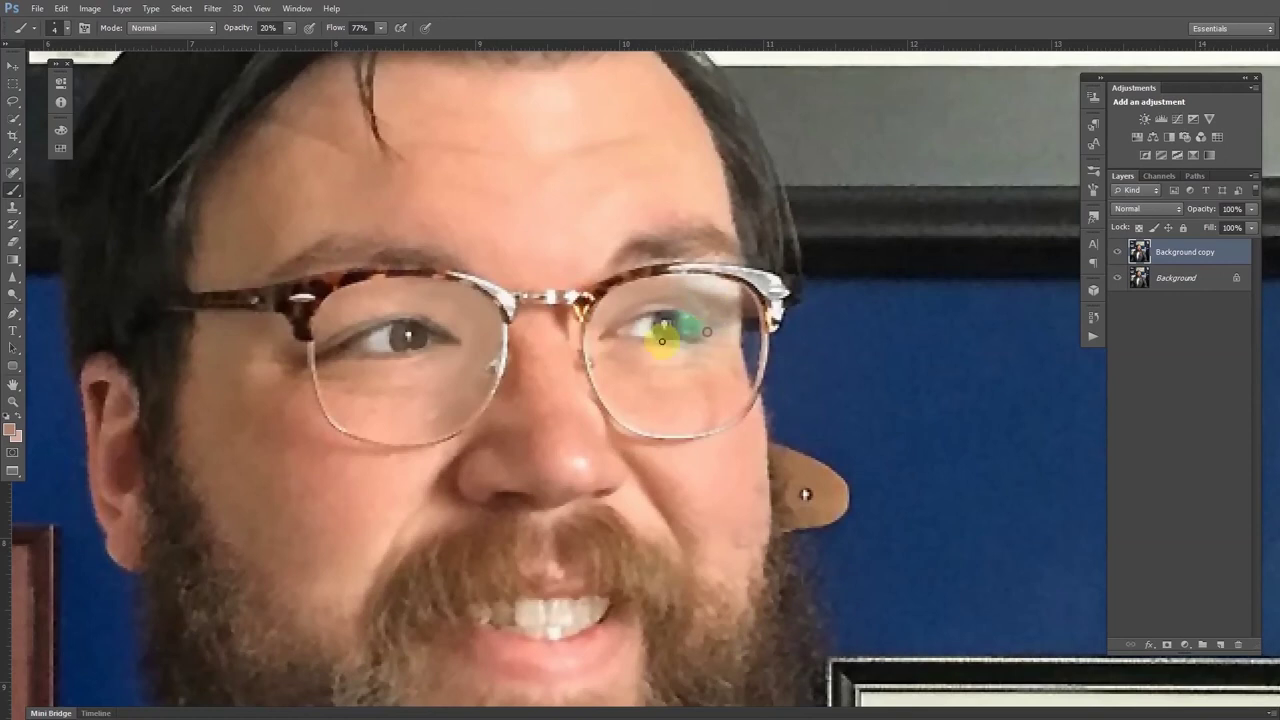
{"action": "mouse_move", "coordinate": [712, 333]}
{"action": "left_mouse_down"}
{"action": "mouse_move", "coordinate": [645, 340]}
{"action": "mouse_move", "coordinate": [726, 323]}
{"action": "left_mouse_up"}
{"action": "left_click_drag", "start_coordinate": [668, 291], "coordinate": [697, 315]}
{"action": "mouse_move", "coordinate": [677, 324]}
{"action": "left_mouse_down"}
{"action": "mouse_move", "coordinate": [711, 366]}
{"action": "mouse_move", "coordinate": [591, 355]}
{"action": "mouse_move", "coordinate": [645, 329]}
{"action": "mouse_move", "coordinate": [700, 383]}
{"action": "mouse_move", "coordinate": [686, 318]}
{"action": "left_mouse_up"}
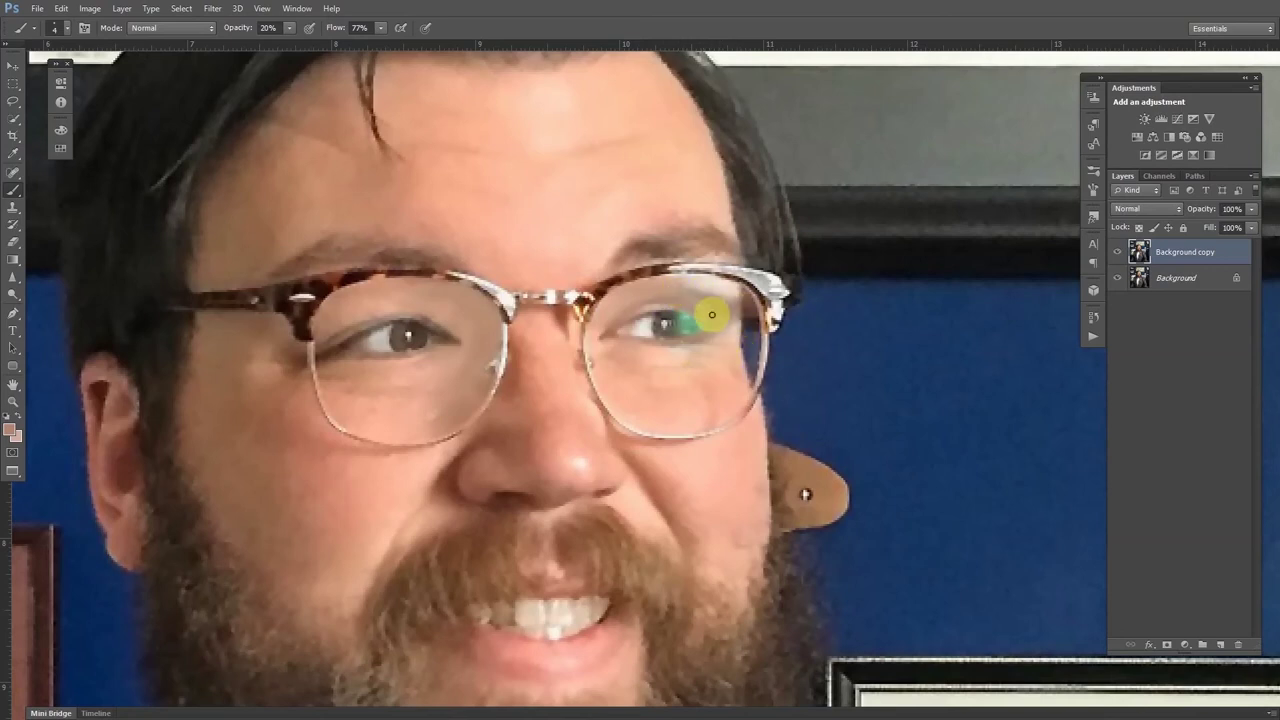
Lasso the clean left eye and copy it onto a new Layer 1
{"action": "key", "text": "j"}
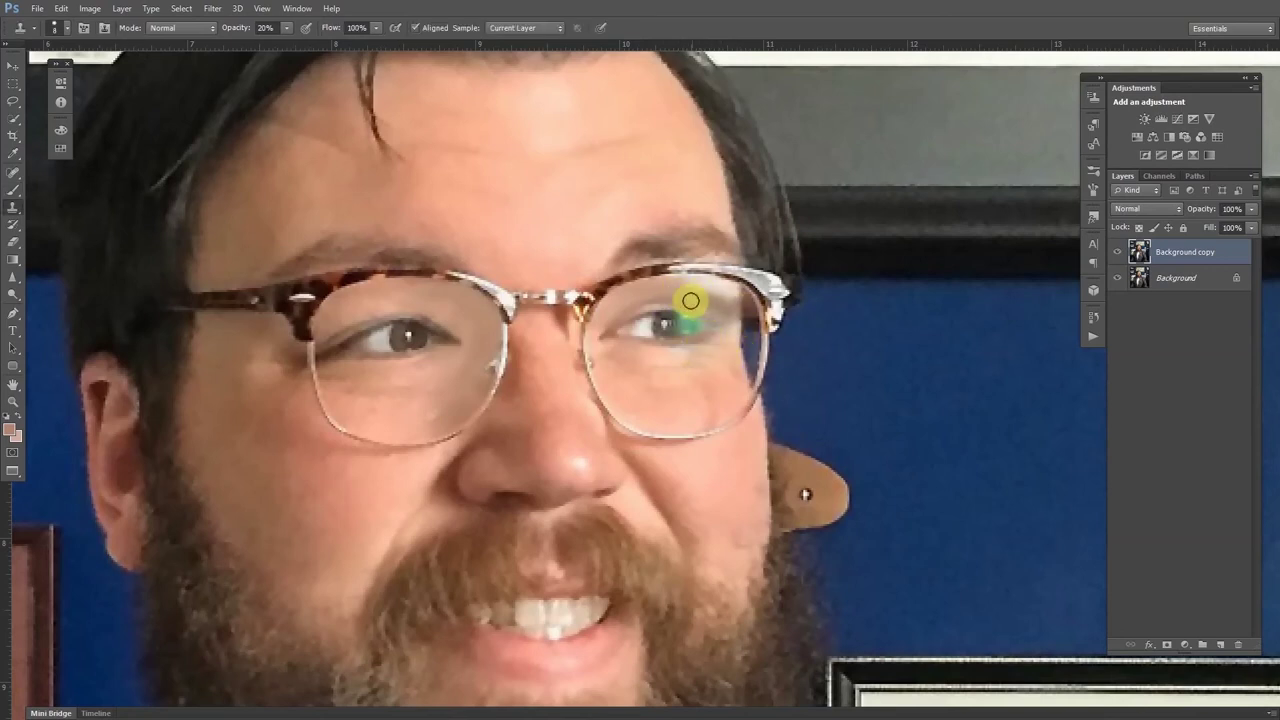
{"action": "key", "text": "l"}
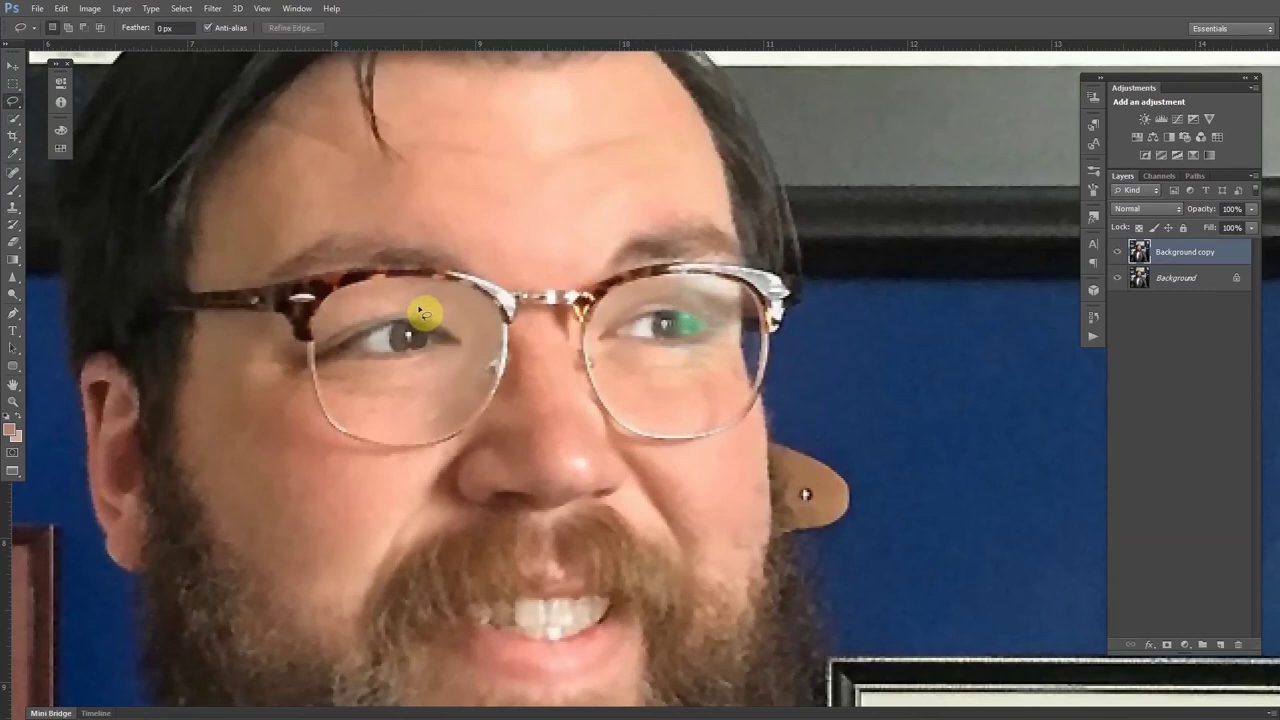
{"action": "mouse_move", "coordinate": [418, 312]}
{"action": "left_mouse_down"}
{"action": "mouse_move", "coordinate": [421, 361]}
{"action": "mouse_move", "coordinate": [462, 355]}
{"action": "mouse_move", "coordinate": [468, 341]}
{"action": "mouse_move", "coordinate": [418, 312]}
{"action": "left_mouse_up"}
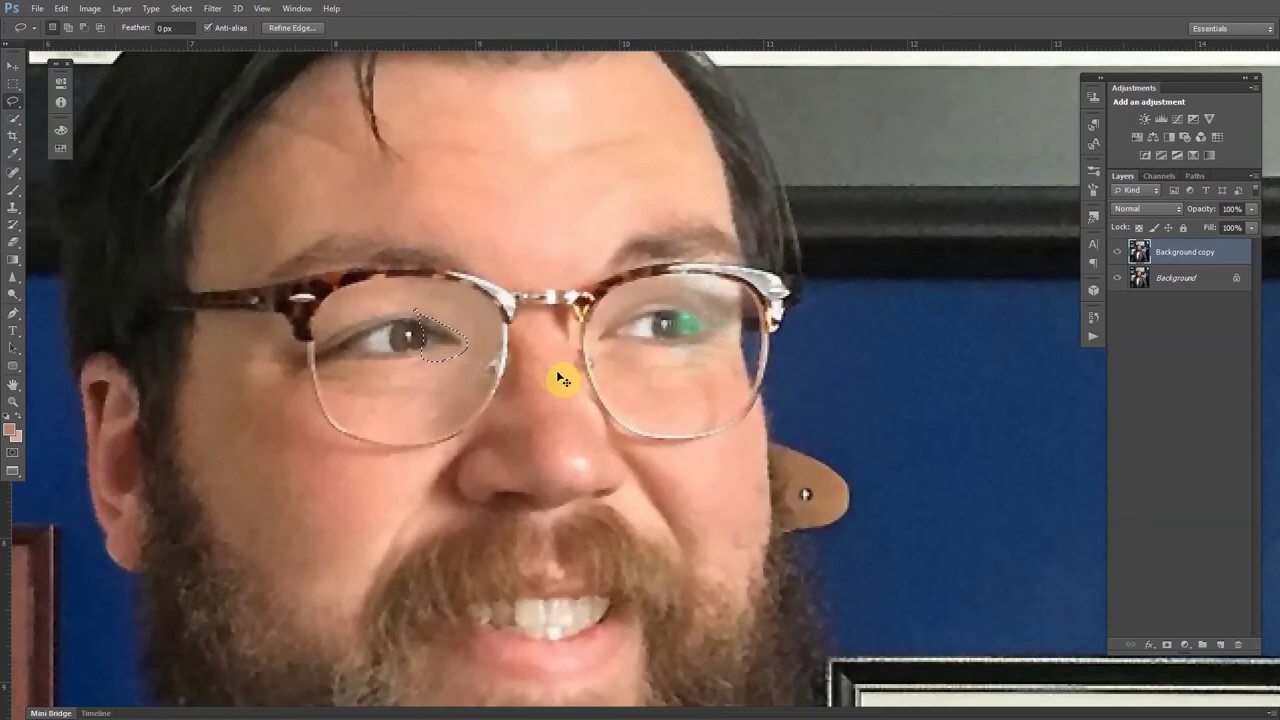
{"action": "key", "text": "ctrl+j"}
Move the copied eye over the right eye, reset its height to 100%, and commit
{"action": "key", "text": "ctrl+t"}
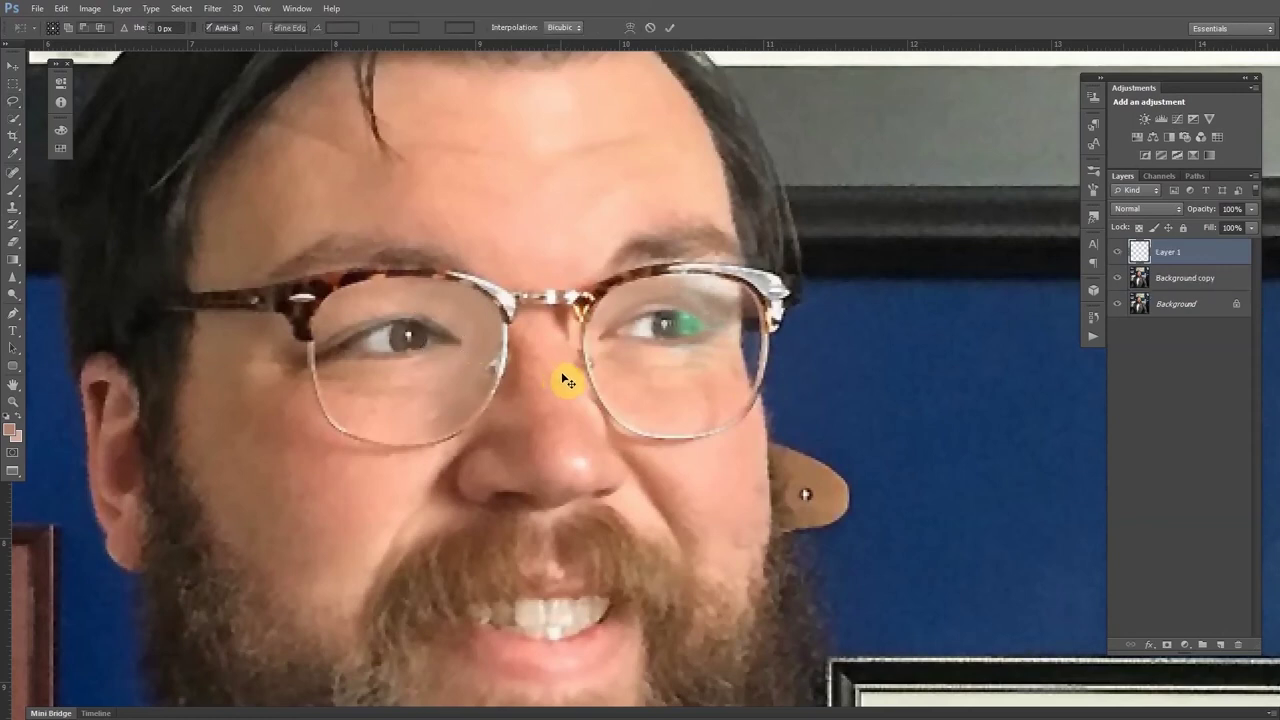
{"action": "left_click_drag", "start_coordinate": [443, 329], "coordinate": [721, 294]}
{"action": "left_click_drag", "start_coordinate": [693, 352], "coordinate": [682, 337]}
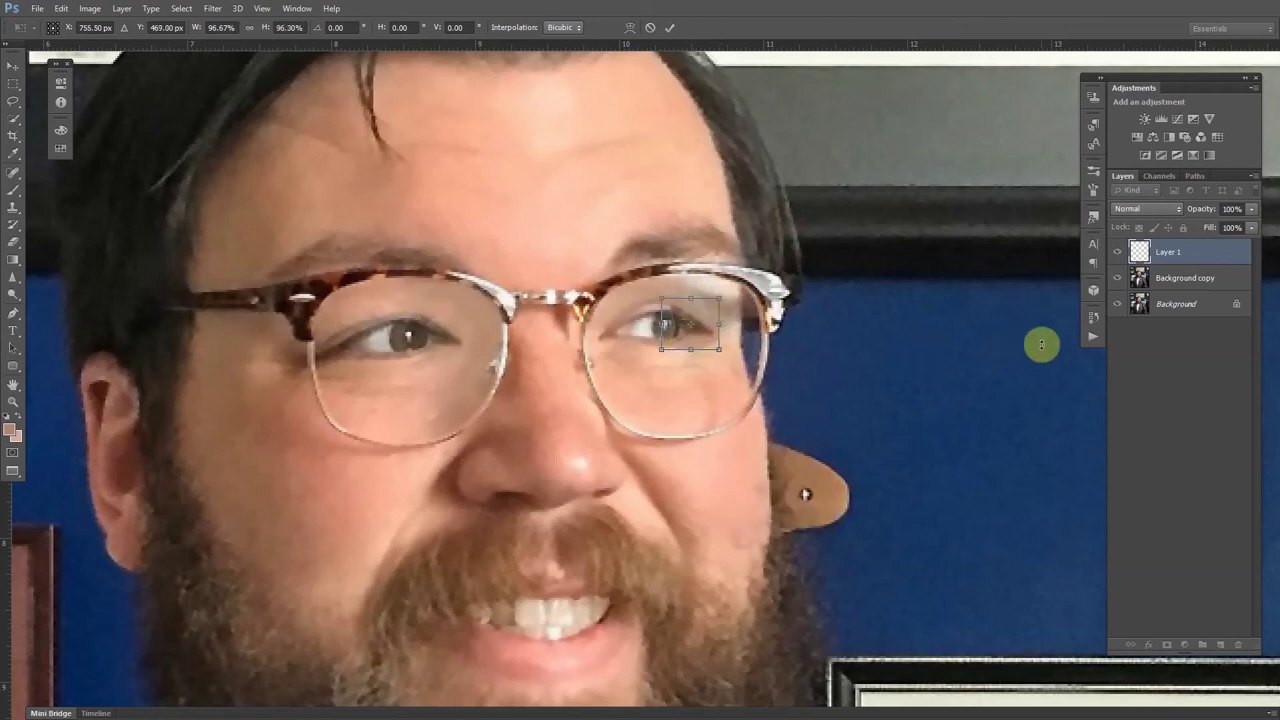
{"action": "key", "text": "Return"}
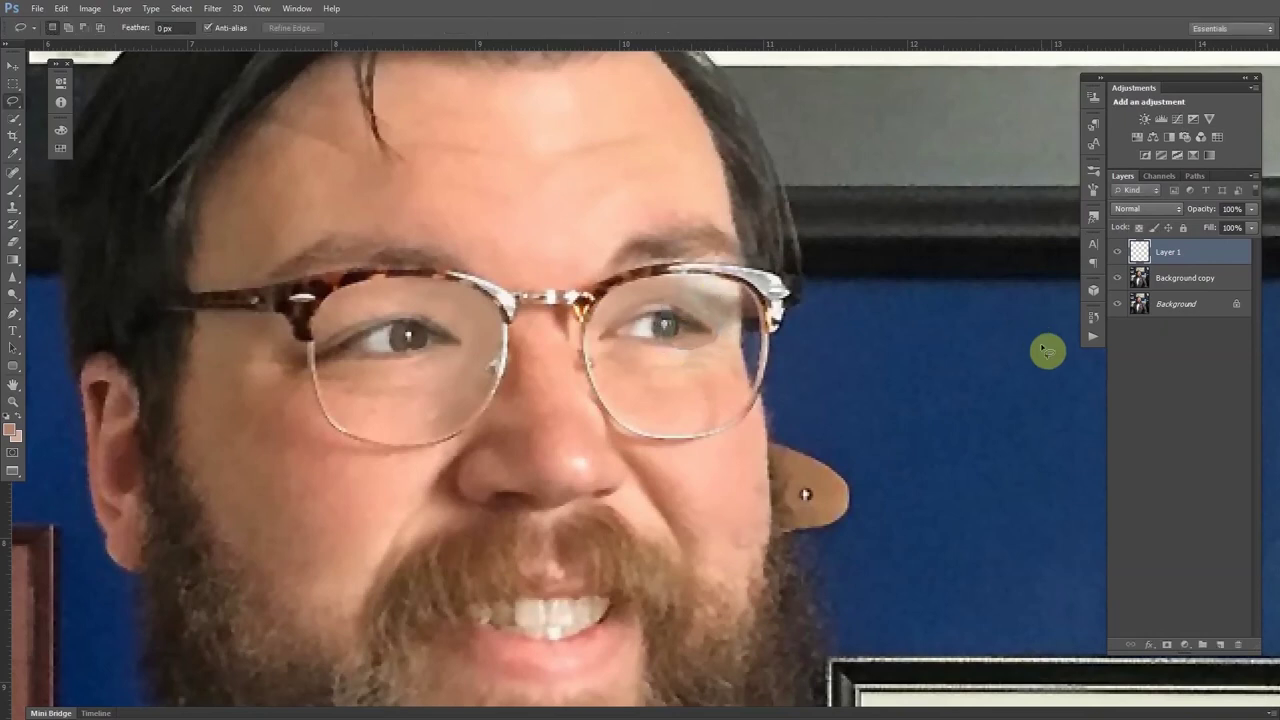
Erase the copied eye's edges with the Eraser while Layer 1 sits at 77% opacity
{"action": "key", "text": "e"}
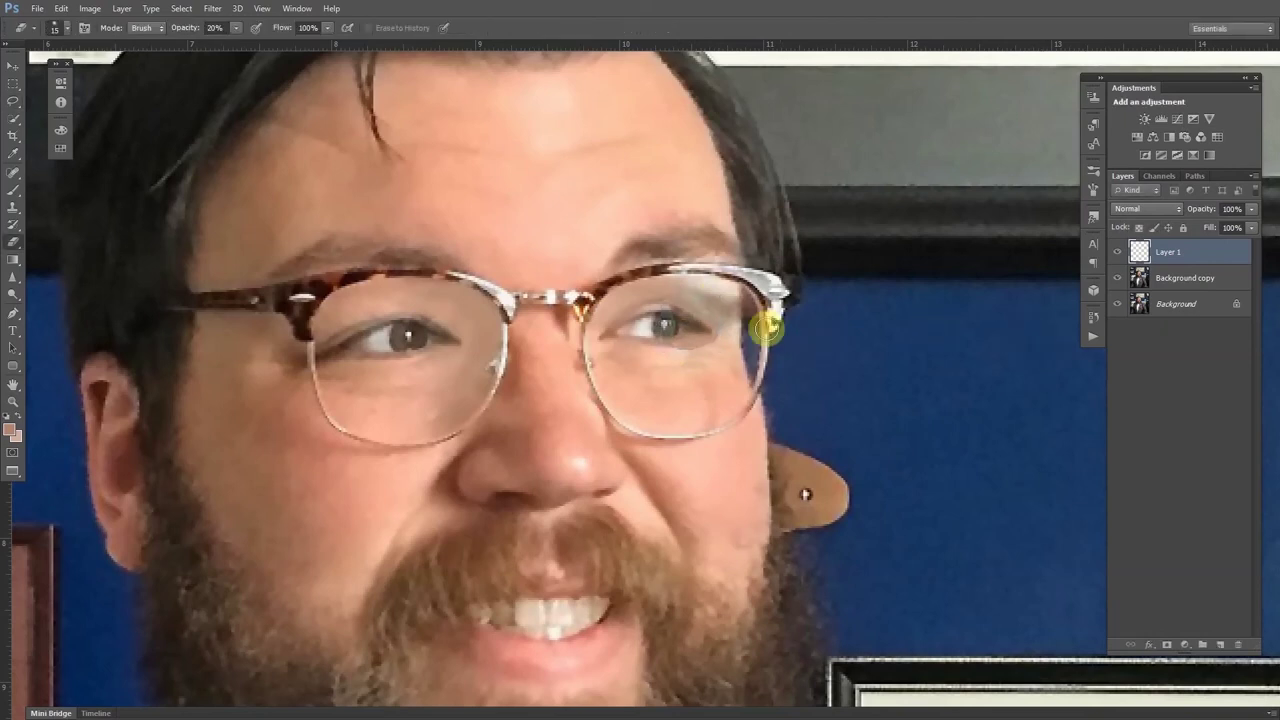
{"action": "left_click", "coordinate": [1250, 209]}
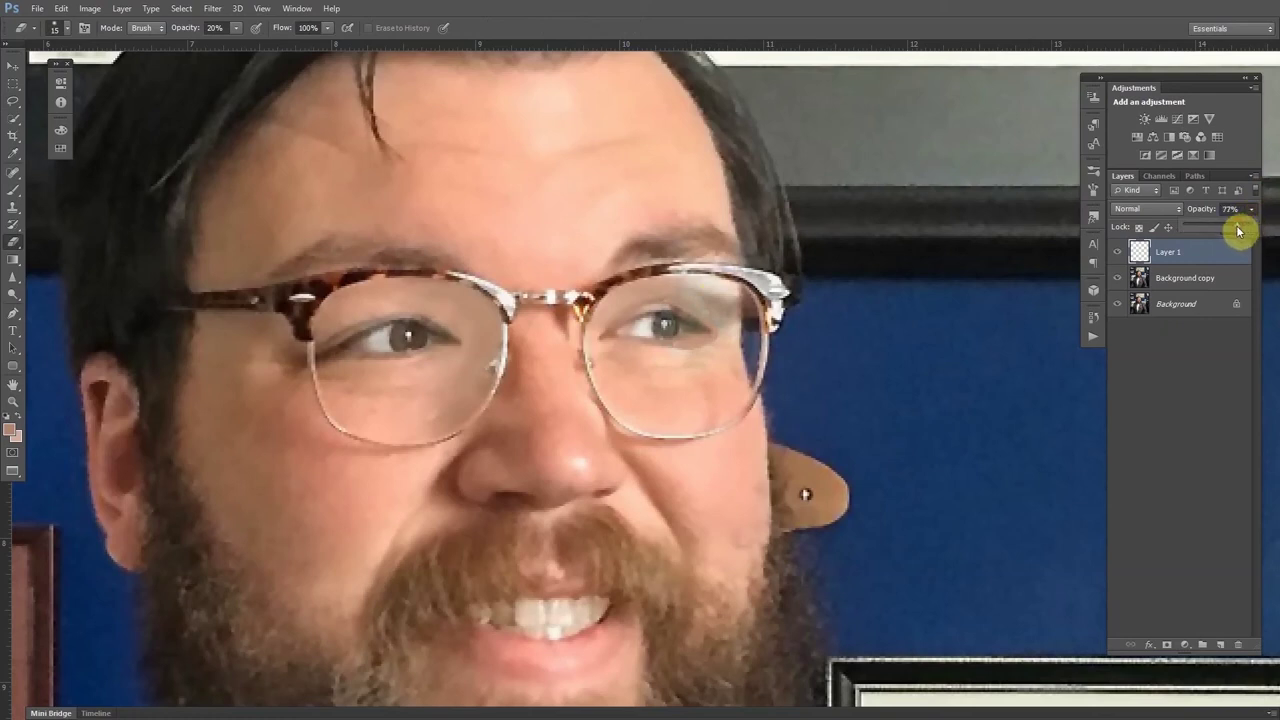
{"action": "left_click", "coordinate": [680, 358]}
{"action": "mouse_move", "coordinate": [714, 347]}
{"action": "left_mouse_down"}
{"action": "mouse_move", "coordinate": [678, 362]}
{"action": "mouse_move", "coordinate": [722, 339]}
{"action": "mouse_move", "coordinate": [671, 362]}
{"action": "mouse_move", "coordinate": [722, 338]}
{"action": "mouse_move", "coordinate": [664, 359]}
{"action": "mouse_move", "coordinate": [727, 334]}
{"action": "mouse_move", "coordinate": [662, 345]}
{"action": "mouse_move", "coordinate": [710, 342]}
{"action": "mouse_move", "coordinate": [720, 327]}
{"action": "mouse_move", "coordinate": [698, 300]}
{"action": "mouse_move", "coordinate": [664, 291]}
{"action": "mouse_move", "coordinate": [723, 329]}
{"action": "mouse_move", "coordinate": [669, 355]}
{"action": "mouse_move", "coordinate": [685, 353]}
{"action": "mouse_move", "coordinate": [721, 327]}
{"action": "mouse_move", "coordinate": [697, 349]}
{"action": "mouse_move", "coordinate": [663, 371]}
{"action": "left_mouse_up"}
Restore Layer 1 to 100% opacity, fit the photo, and hide Layer 1 to compare
{"action": "left_click", "coordinate": [1251, 209]}
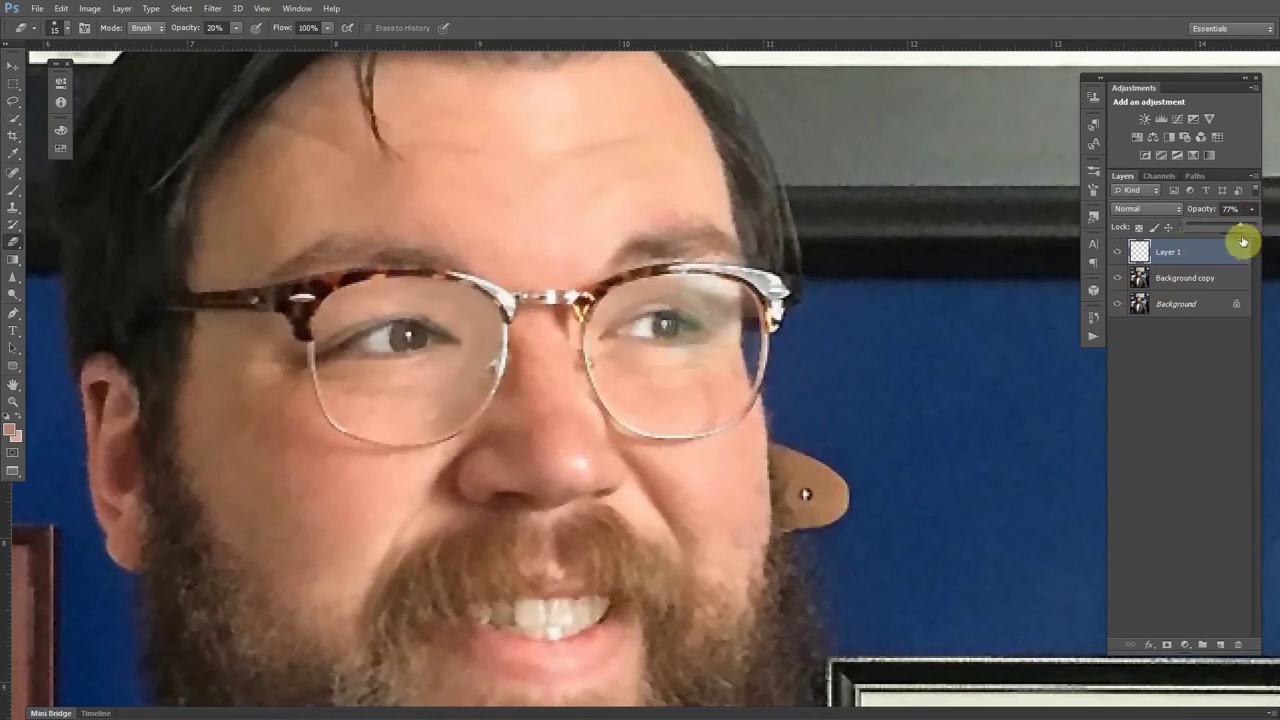
{"action": "left_click_drag", "start_coordinate": [1253, 229], "coordinate": [1265, 215]}
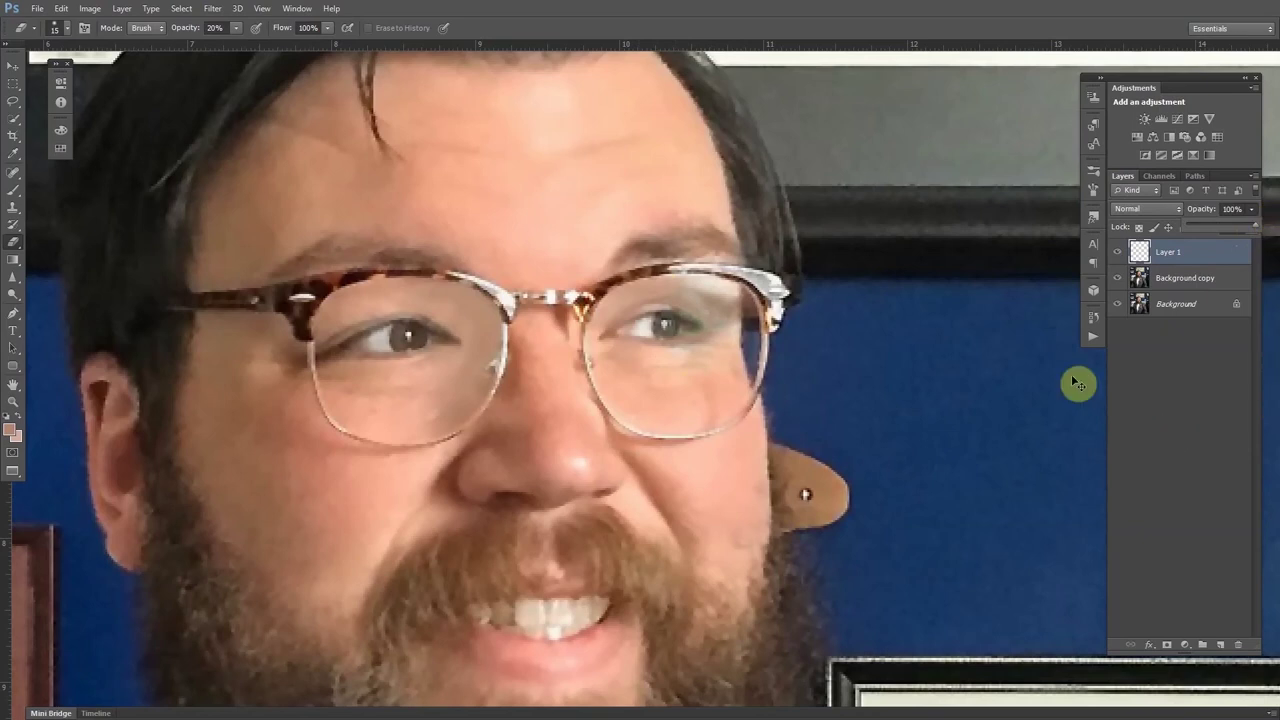
{"action": "key", "text": "ctrl+0"}
{"action": "left_click", "coordinate": [1117, 252]}
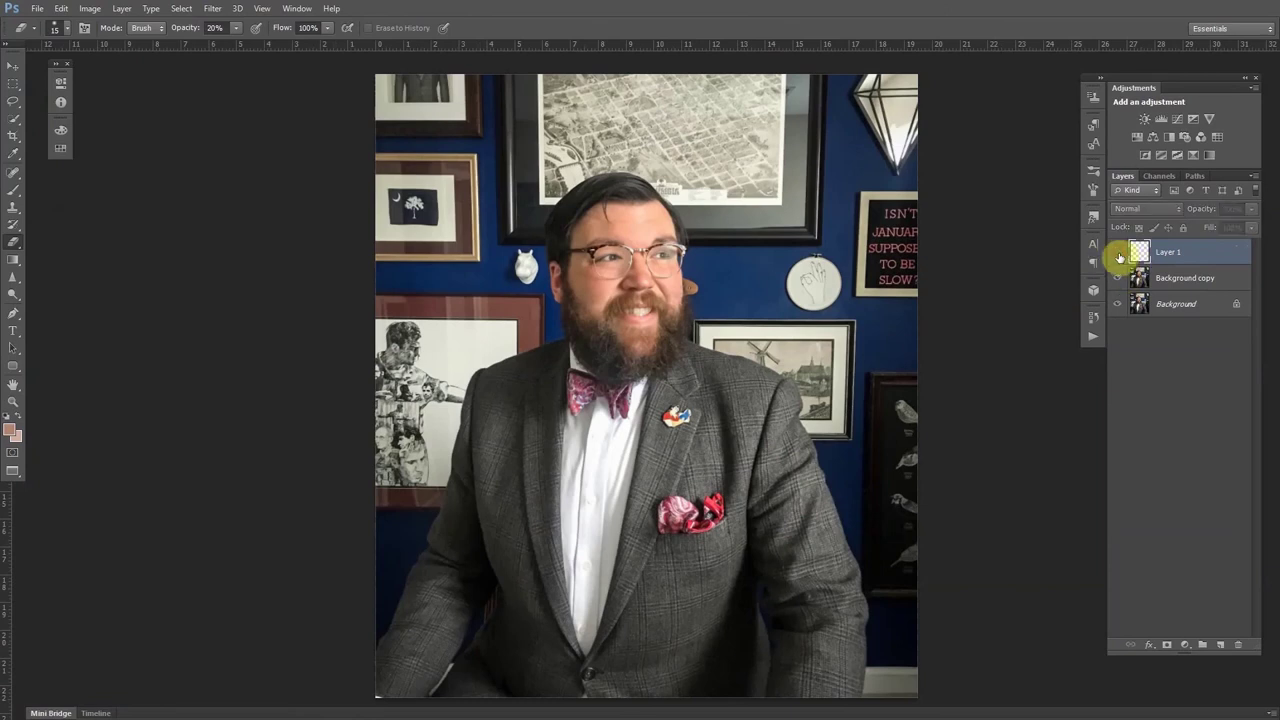
Show Layer 1 again and burn over the patched eye with a size-9 Burn brush
{"action": "left_click", "coordinate": [1117, 252]}
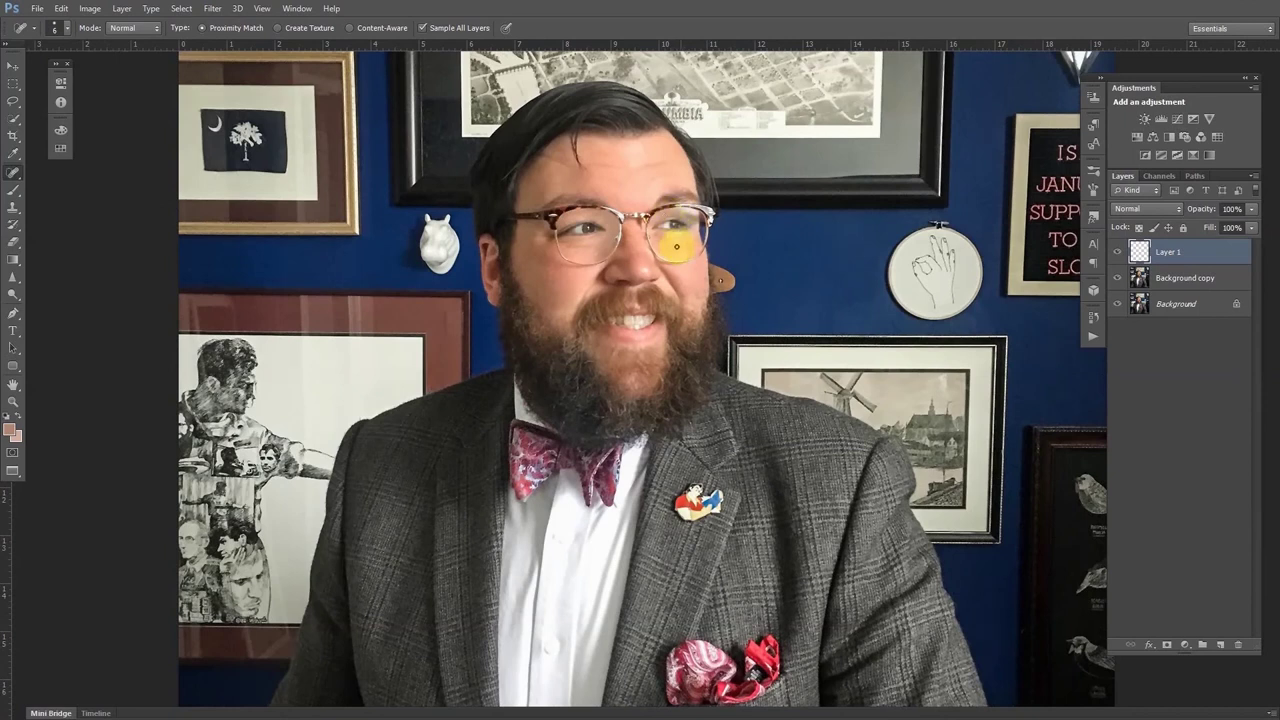
{"action": "scroll", "coordinate": [676, 246], "scroll_direction": "up", "scroll_amount": 3}
{"action": "scroll", "coordinate": [677, 249], "scroll_direction": "up", "scroll_amount": 2}
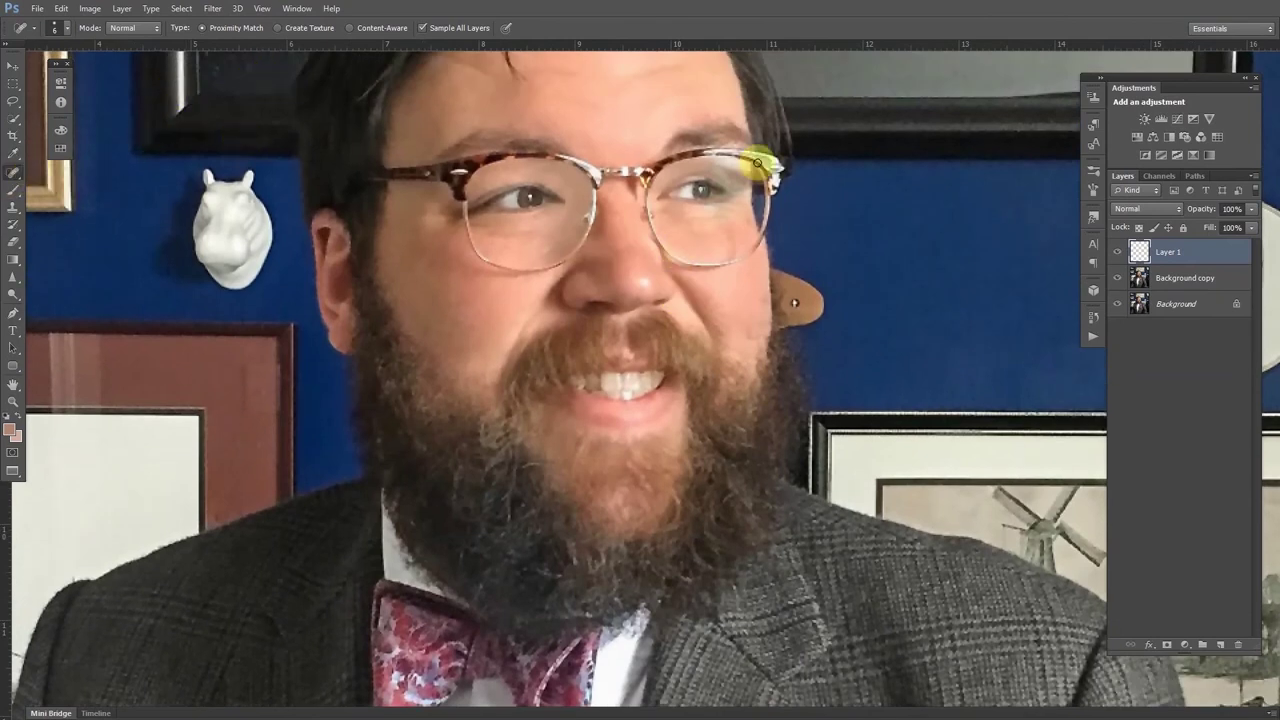
{"action": "left_click", "coordinate": [8, 294]}
{"action": "left_click_drag", "start_coordinate": [12, 298], "coordinate": [60, 306]}
{"action": "key", "text": "bracketleft"}
{"action": "key", "text": "bracketleft"}
{"action": "key", "text": "bracketleft"}
{"action": "key", "text": "bracketleft"}
{"action": "mouse_move", "coordinate": [689, 166]}
{"action": "left_mouse_down"}
{"action": "mouse_move", "coordinate": [731, 176]}
{"action": "mouse_move", "coordinate": [689, 171]}
{"action": "mouse_move", "coordinate": [745, 165]}
{"action": "mouse_move", "coordinate": [704, 170]}
{"action": "mouse_move", "coordinate": [749, 180]}
{"action": "mouse_move", "coordinate": [700, 161]}
{"action": "mouse_move", "coordinate": [734, 181]}
{"action": "mouse_move", "coordinate": [689, 171]}
{"action": "mouse_move", "coordinate": [754, 180]}
{"action": "mouse_move", "coordinate": [694, 171]}
{"action": "left_mouse_up"}
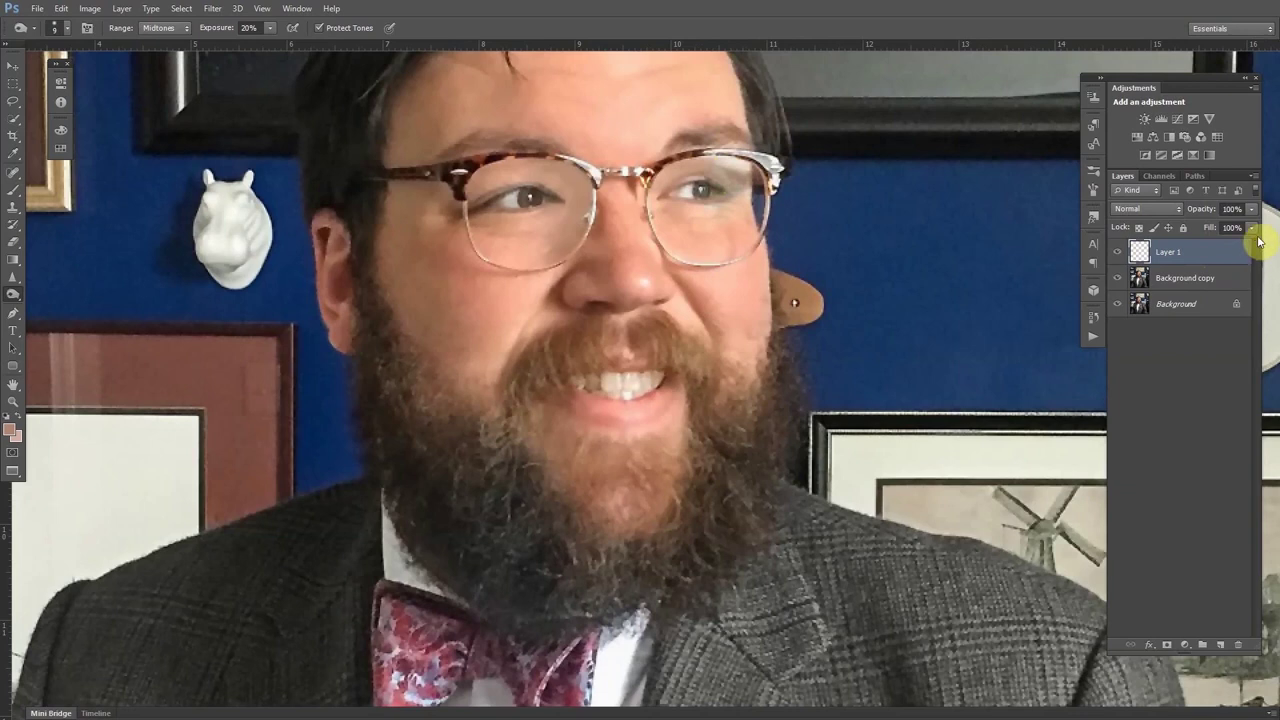
Stamp all visible edits into a new Layer 2 and dodge both eyes at 5% exposure
{"action": "key", "text": "ctrl+shift+alt+n"}
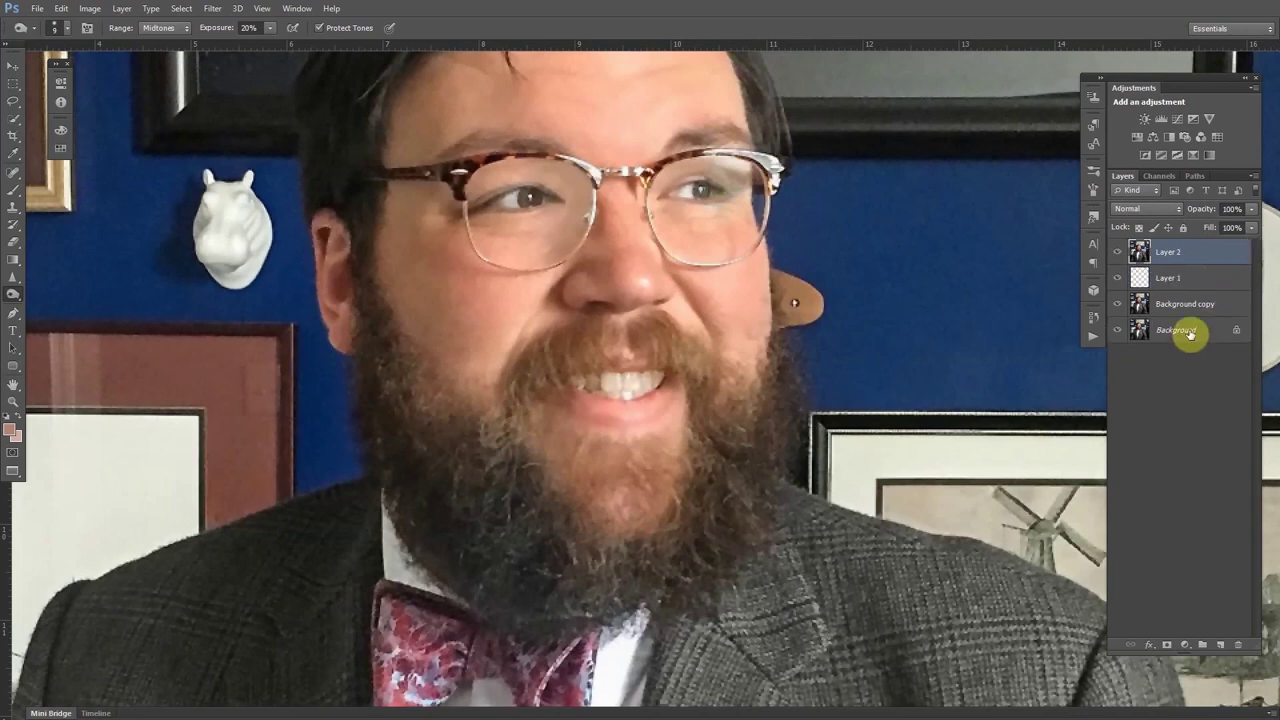
{"action": "left_click_drag", "start_coordinate": [758, 176], "coordinate": [697, 168]}
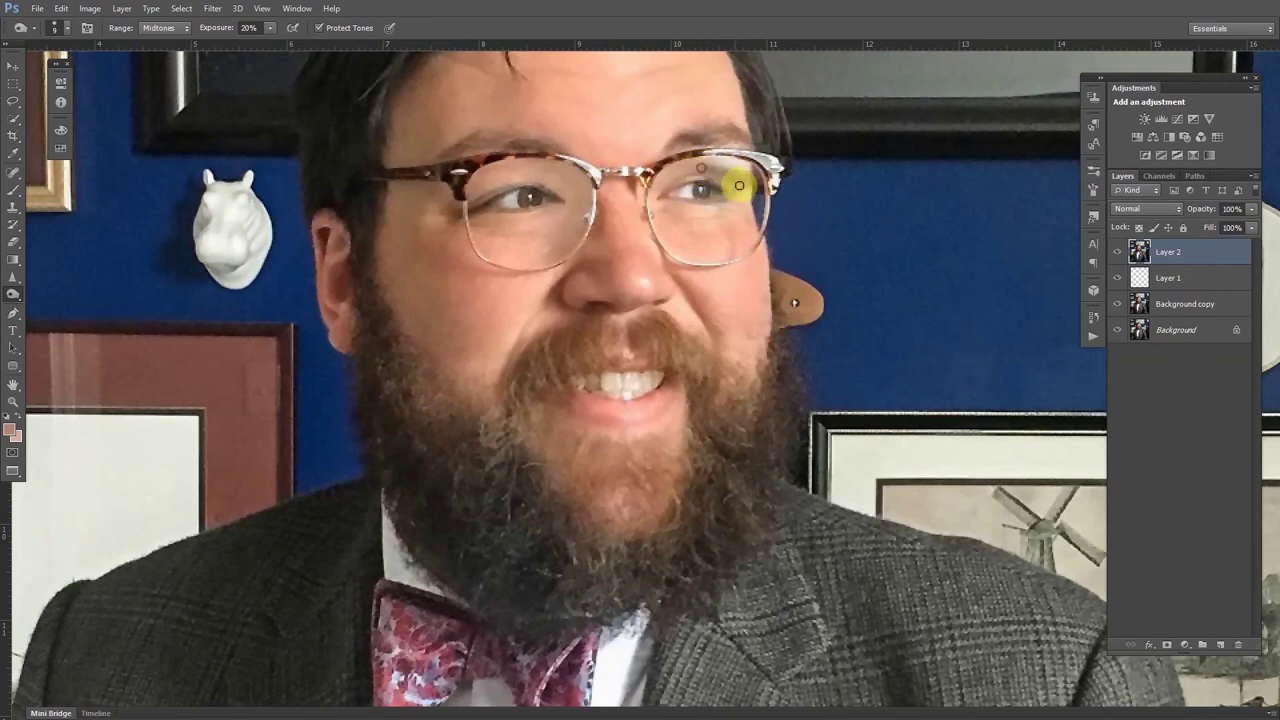
{"action": "mouse_move", "coordinate": [578, 194]}
{"action": "left_mouse_down"}
{"action": "mouse_move", "coordinate": [471, 193]}
{"action": "mouse_move", "coordinate": [512, 179]}
{"action": "mouse_move", "coordinate": [466, 198]}
{"action": "mouse_move", "coordinate": [542, 179]}
{"action": "mouse_move", "coordinate": [582, 207]}
{"action": "mouse_move", "coordinate": [550, 187]}
{"action": "left_mouse_up"}
{"action": "key", "text": "Return"}
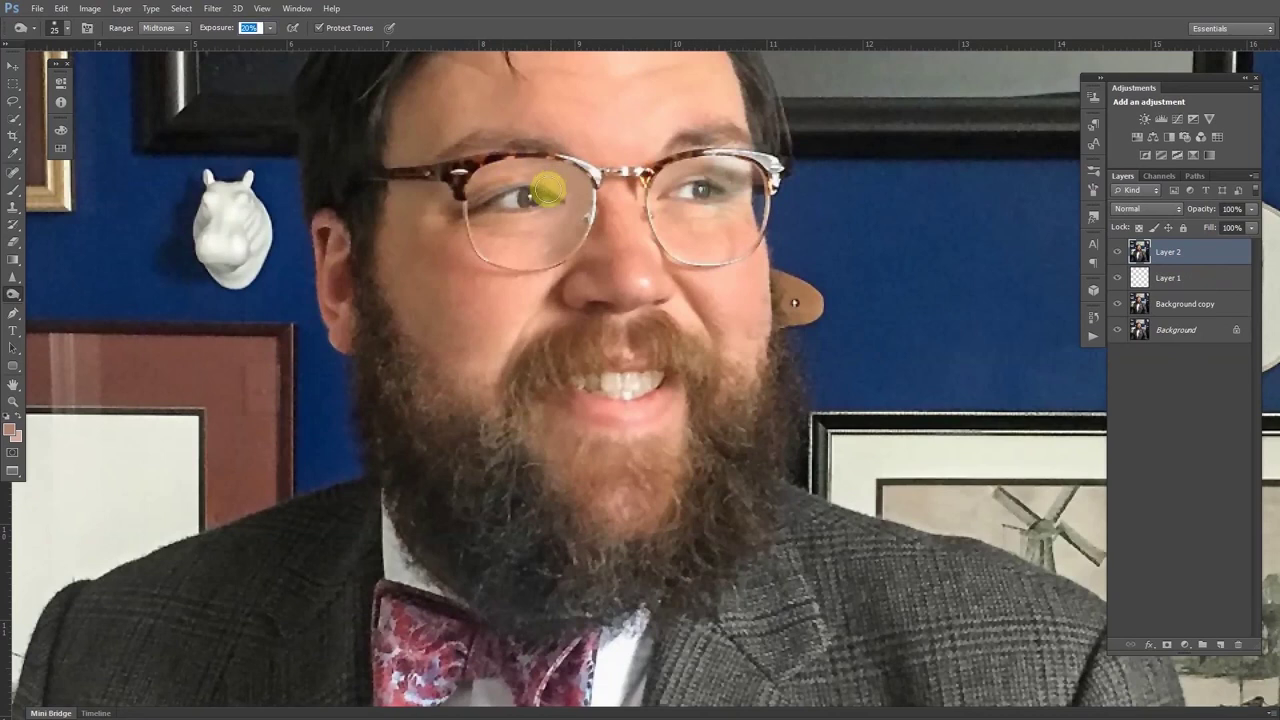
{"action": "mouse_move", "coordinate": [544, 192]}
{"action": "left_mouse_down"}
{"action": "mouse_move", "coordinate": [486, 174]}
{"action": "mouse_move", "coordinate": [580, 191]}
{"action": "mouse_move", "coordinate": [517, 170]}
{"action": "mouse_move", "coordinate": [563, 174]}
{"action": "mouse_move", "coordinate": [551, 249]}
{"action": "mouse_move", "coordinate": [580, 174]}
{"action": "mouse_move", "coordinate": [527, 254]}
{"action": "mouse_move", "coordinate": [577, 194]}
{"action": "mouse_move", "coordinate": [663, 200]}
{"action": "mouse_move", "coordinate": [669, 229]}
{"action": "mouse_move", "coordinate": [731, 217]}
{"action": "mouse_move", "coordinate": [686, 217]}
{"action": "mouse_move", "coordinate": [677, 171]}
{"action": "mouse_move", "coordinate": [732, 172]}
{"action": "mouse_move", "coordinate": [677, 171]}
{"action": "mouse_move", "coordinate": [746, 189]}
{"action": "mouse_move", "coordinate": [631, 251]}
{"action": "mouse_move", "coordinate": [180, 99]}
{"action": "left_mouse_up"}
Dodge the skin under the eye with a size-20 brush, then hide Background copy
{"action": "key", "text": "bracketright"}
{"action": "key", "text": "bracketright"}
{"action": "key", "text": "bracketleft"}
{"action": "key", "text": "bracketleft"}
{"action": "key", "text": "bracketleft"}
{"action": "key", "text": "bracketleft"}
{"action": "key", "text": "bracketleft"}
{"action": "key", "text": "bracketleft"}
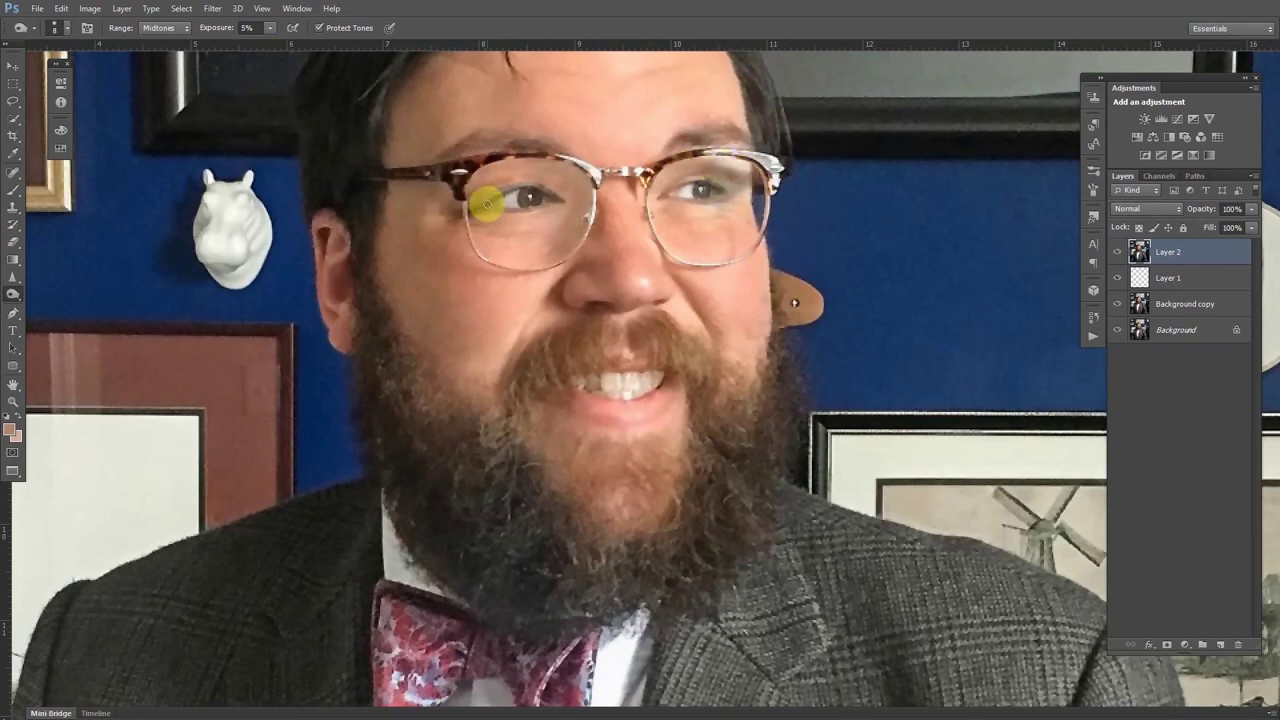
{"action": "right_click", "coordinate": [15, 297]}
{"action": "left_click", "coordinate": [44, 299]}
{"action": "key", "text": "bracketleft"}
{"action": "key", "text": "bracketleft"}
{"action": "key", "text": "bracketleft"}
{"action": "key", "text": "bracketleft"}
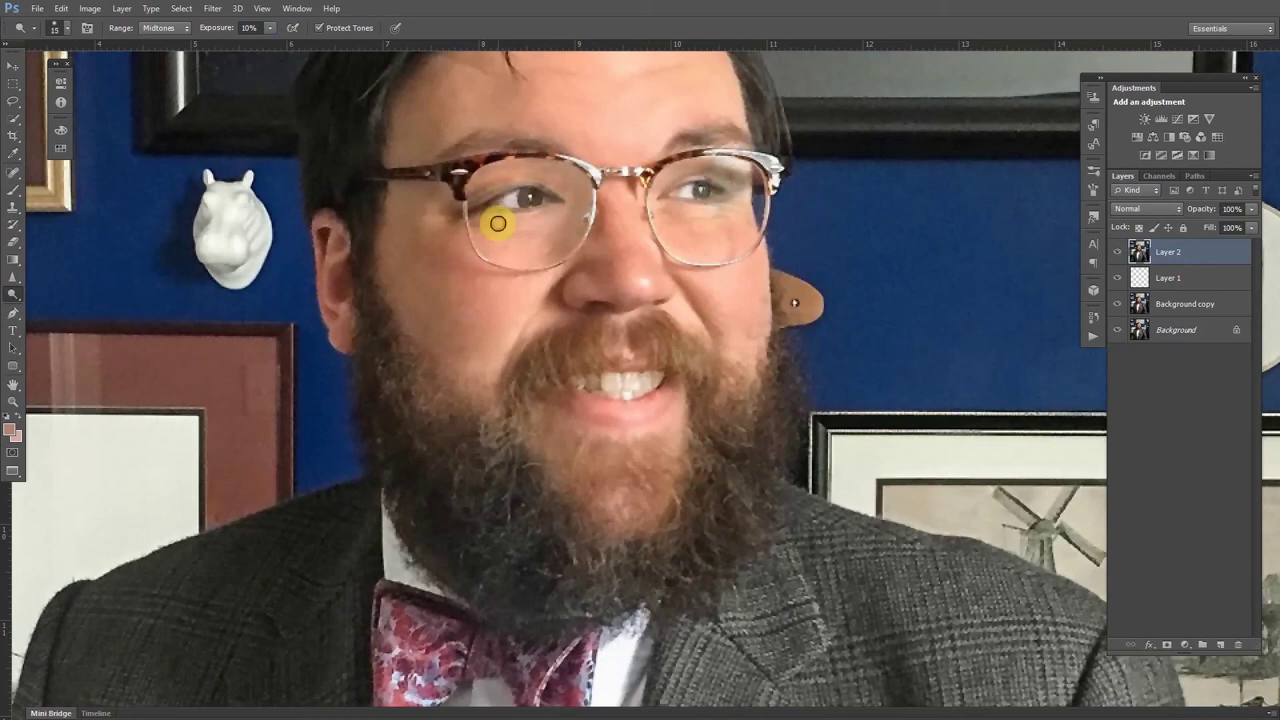
{"action": "mouse_move", "coordinate": [733, 218]}
{"action": "left_mouse_down"}
{"action": "mouse_move", "coordinate": [686, 217]}
{"action": "mouse_move", "coordinate": [730, 218]}
{"action": "mouse_move", "coordinate": [679, 232]}
{"action": "mouse_move", "coordinate": [746, 223]}
{"action": "mouse_move", "coordinate": [708, 243]}
{"action": "mouse_move", "coordinate": [732, 243]}
{"action": "mouse_move", "coordinate": [741, 237]}
{"action": "mouse_move", "coordinate": [679, 253]}
{"action": "mouse_move", "coordinate": [742, 239]}
{"action": "mouse_move", "coordinate": [705, 253]}
{"action": "mouse_move", "coordinate": [669, 222]}
{"action": "mouse_move", "coordinate": [720, 228]}
{"action": "mouse_move", "coordinate": [679, 217]}
{"action": "mouse_move", "coordinate": [683, 173]}
{"action": "mouse_move", "coordinate": [747, 179]}
{"action": "mouse_move", "coordinate": [686, 167]}
{"action": "mouse_move", "coordinate": [741, 187]}
{"action": "mouse_move", "coordinate": [710, 173]}
{"action": "mouse_move", "coordinate": [671, 180]}
{"action": "left_mouse_up"}
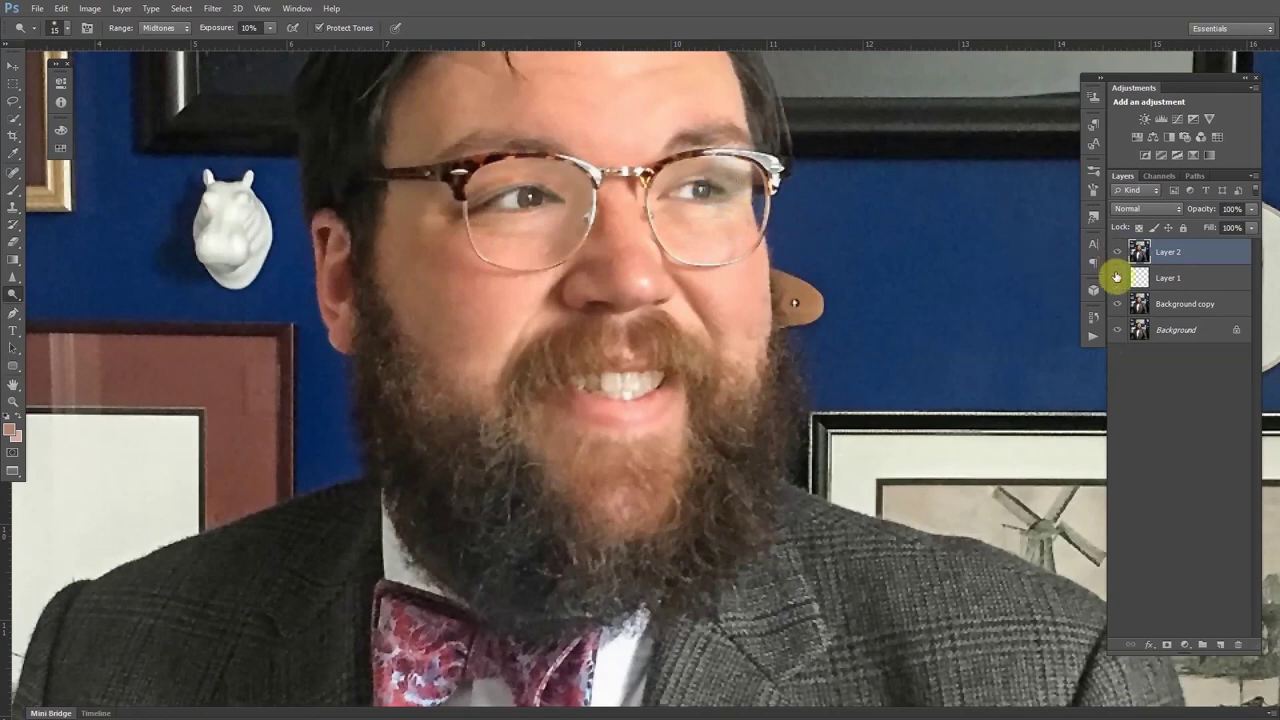
{"action": "left_click", "coordinate": [1117, 303]}
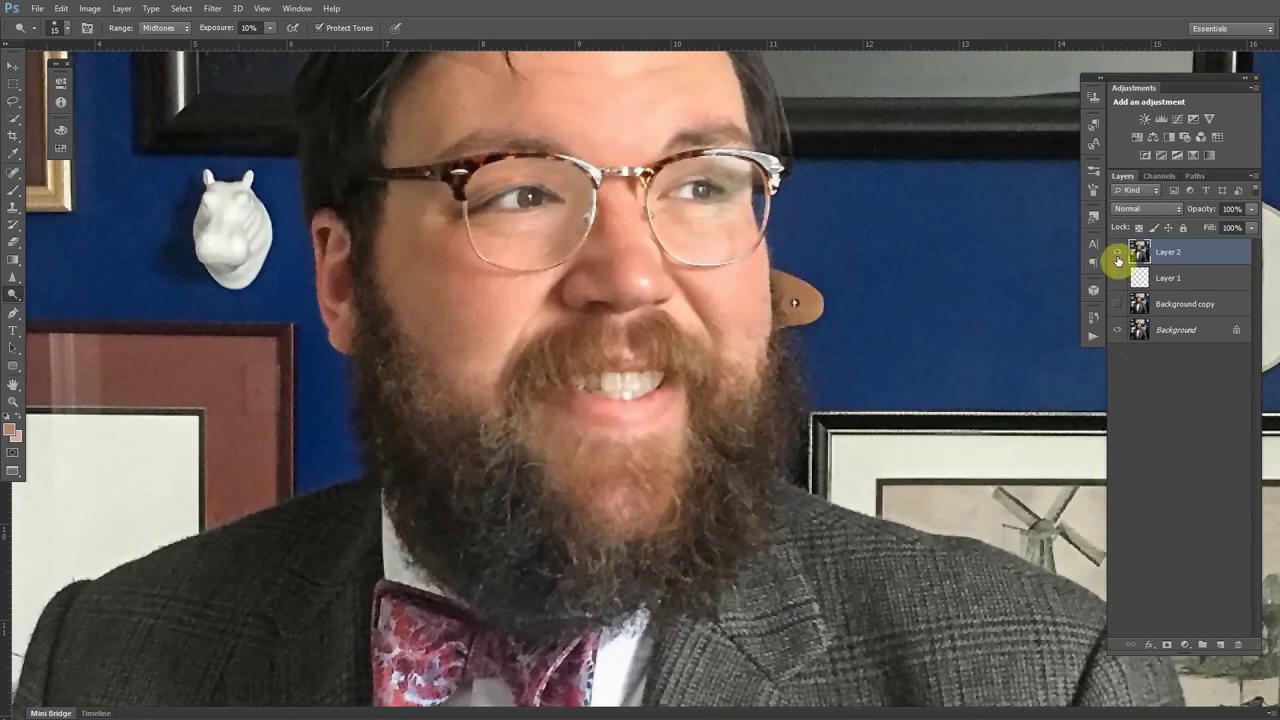
{"action": "left_click", "coordinate": [1117, 260]}
{"action": "left_click", "coordinate": [1117, 260]}
{"action": "left_click", "coordinate": [1117, 260]}
{"action": "left_click", "coordinate": [1117, 260]}
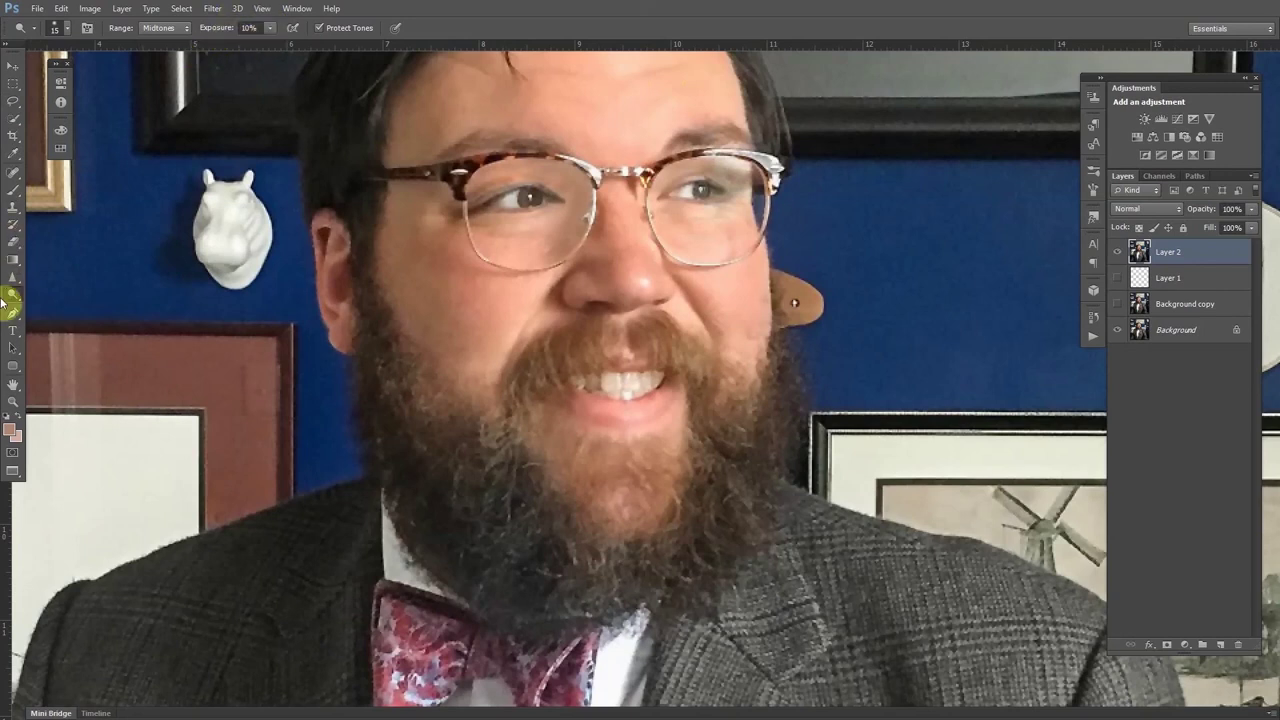
{"action": "left_click", "coordinate": [13, 190]}
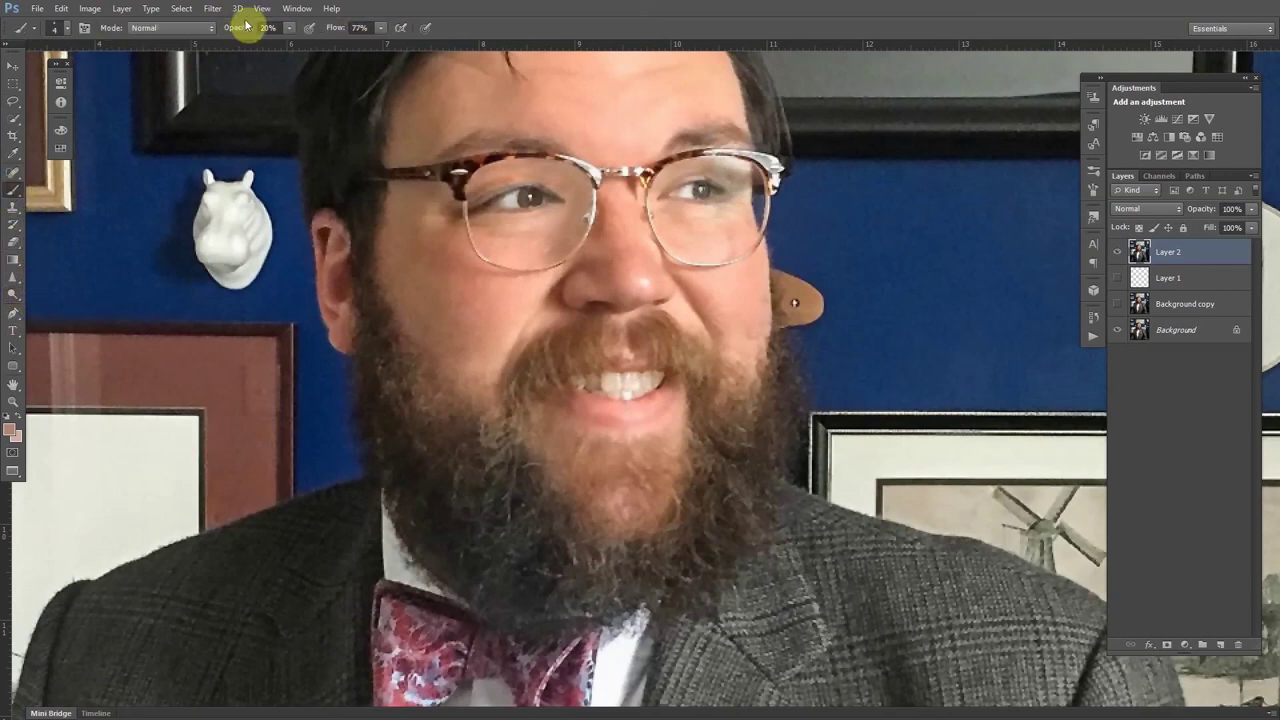
{"action": "left_click", "coordinate": [1251, 209]}
{"action": "left_click", "coordinate": [1252, 212]}
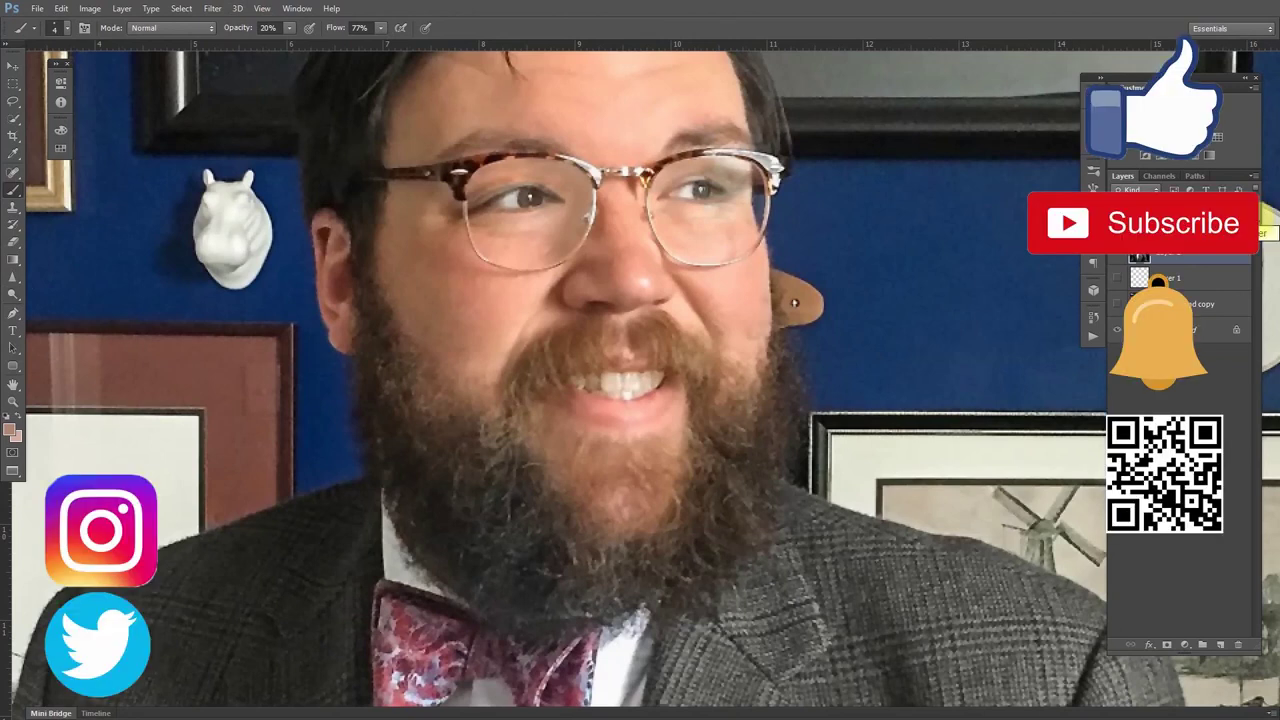